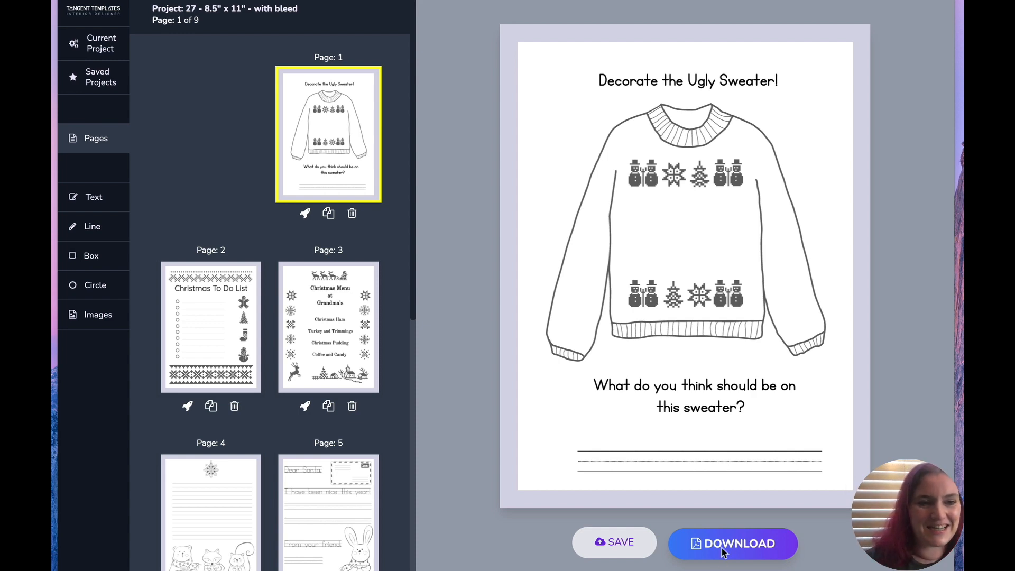
# Step: Add one blank page after page 9 of the project
pyautogui.scroll(-10, 293, 285)
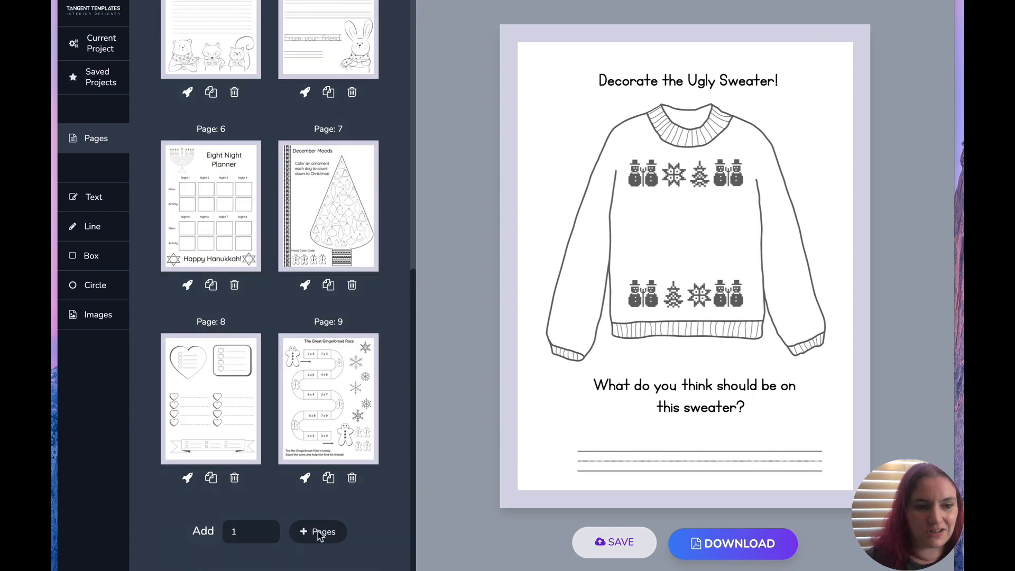
pyautogui.click(318, 532)
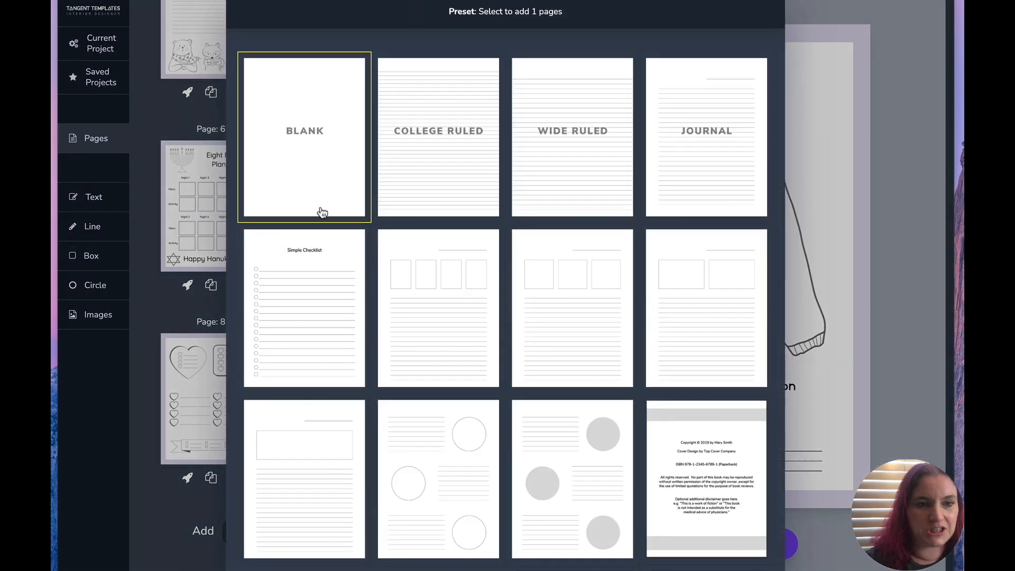
pyautogui.click(320, 209)
# Step: Browse the image categories and open the Ugly Sweaters collection
pyautogui.click(112, 314)
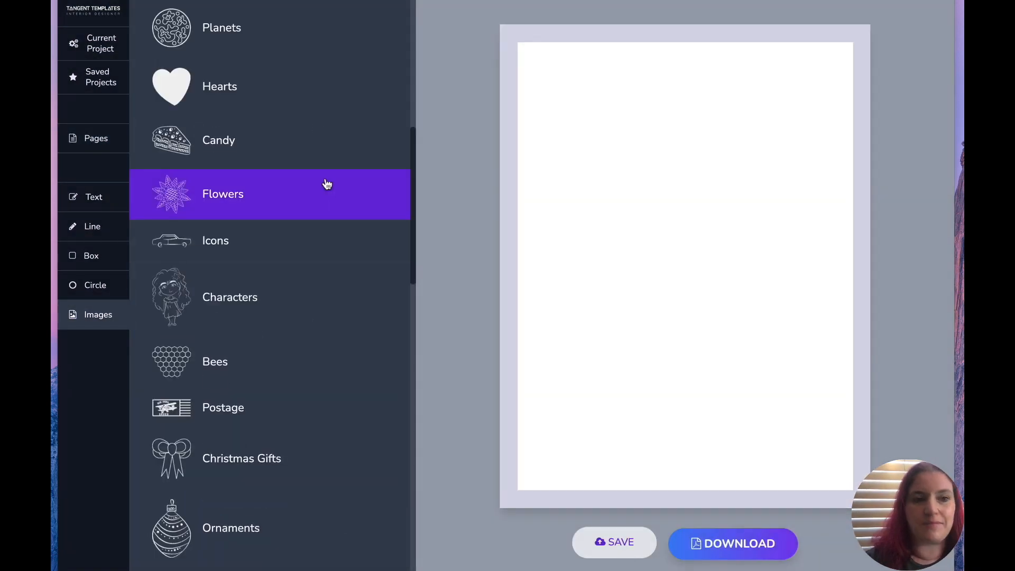
pyautogui.scroll(-10, 324, 182)
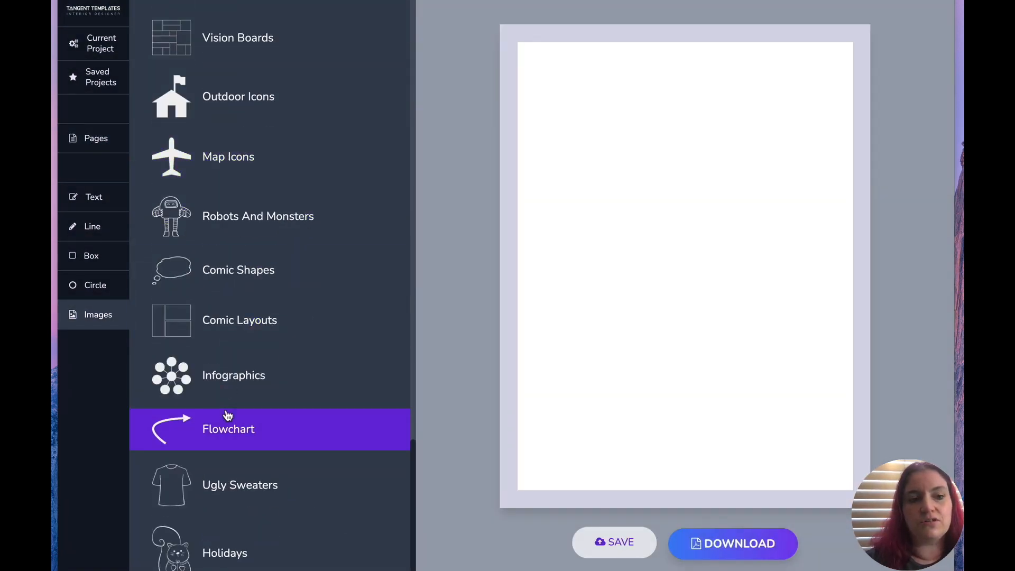
pyautogui.scroll(10, 228, 416)
pyautogui.scroll(8, 227, 415)
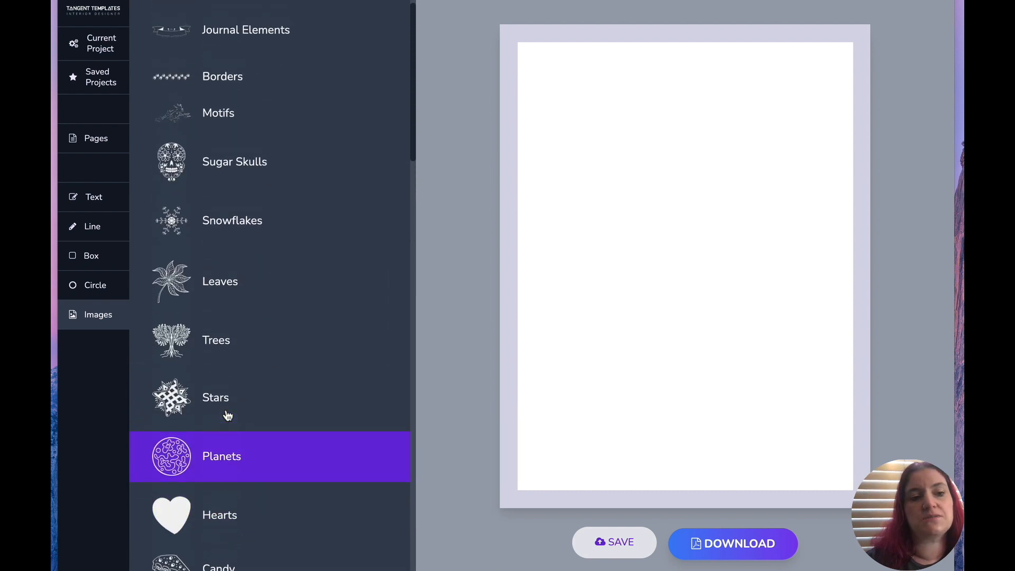
pyautogui.scroll(-15, 227, 415)
pyautogui.scroll(-8, 227, 416)
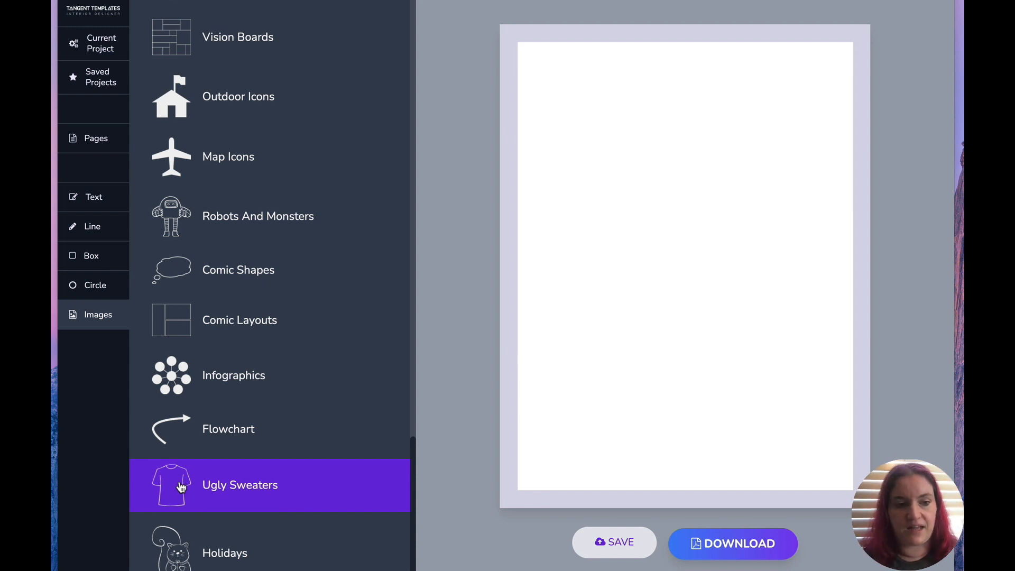
pyautogui.click(244, 483)
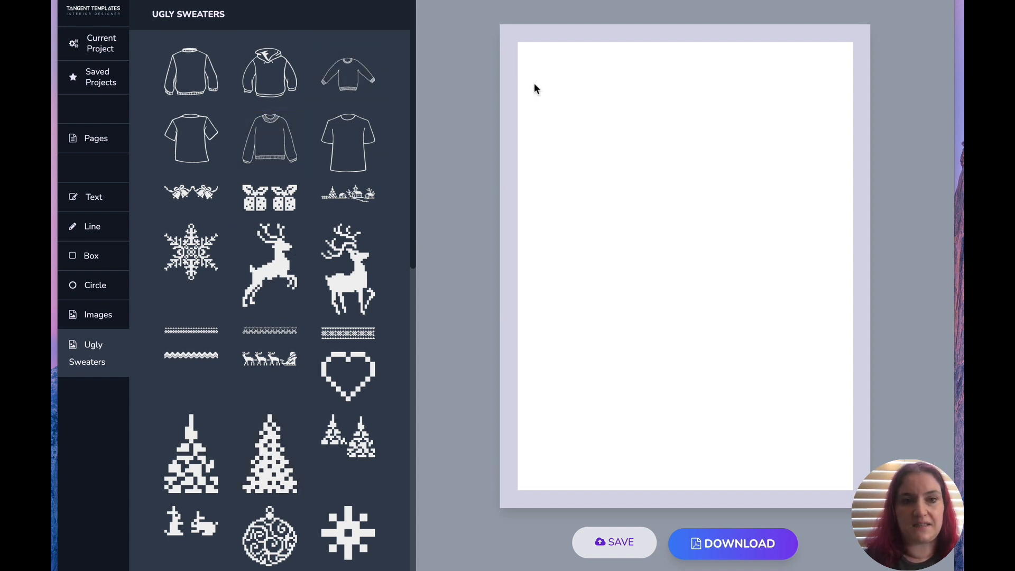
# Step: Place the long-sleeved sweater with ribbed collar in the page's upper left, sized about 3.86 in wide by 3.56 in tall
pyautogui.click(270, 153)
pyautogui.moveTo(643, 163); pyautogui.dragTo(804, 366)
pyautogui.moveTo(756, 310); pyautogui.dragTo(727, 272)
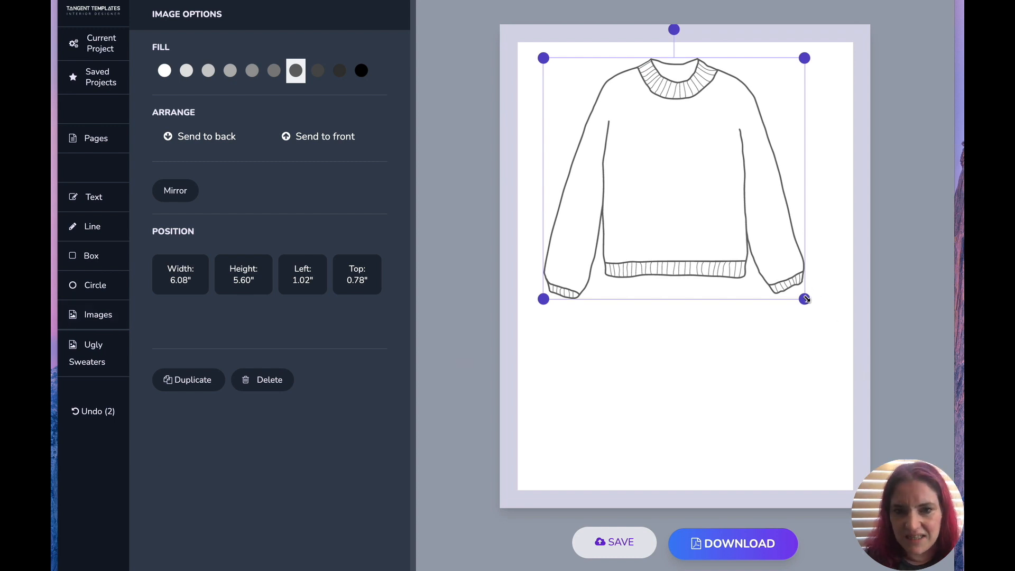
pyautogui.moveTo(805, 299); pyautogui.dragTo(714, 210)
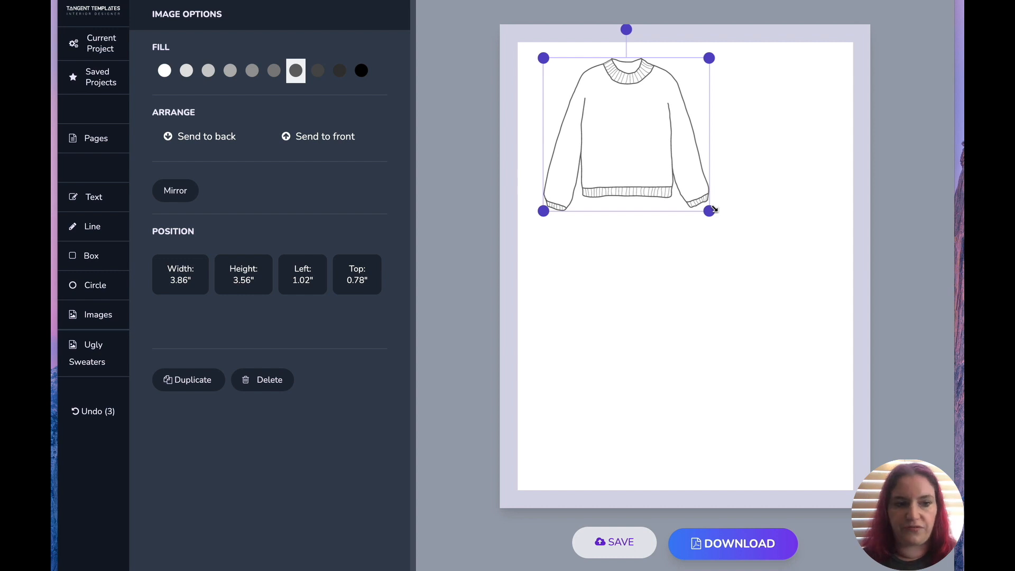
# Step: Add the longer plain T-shirt image below the sweater, enlarged to about 3.94 in wide by 4.27 in tall
pyautogui.click(89, 352)
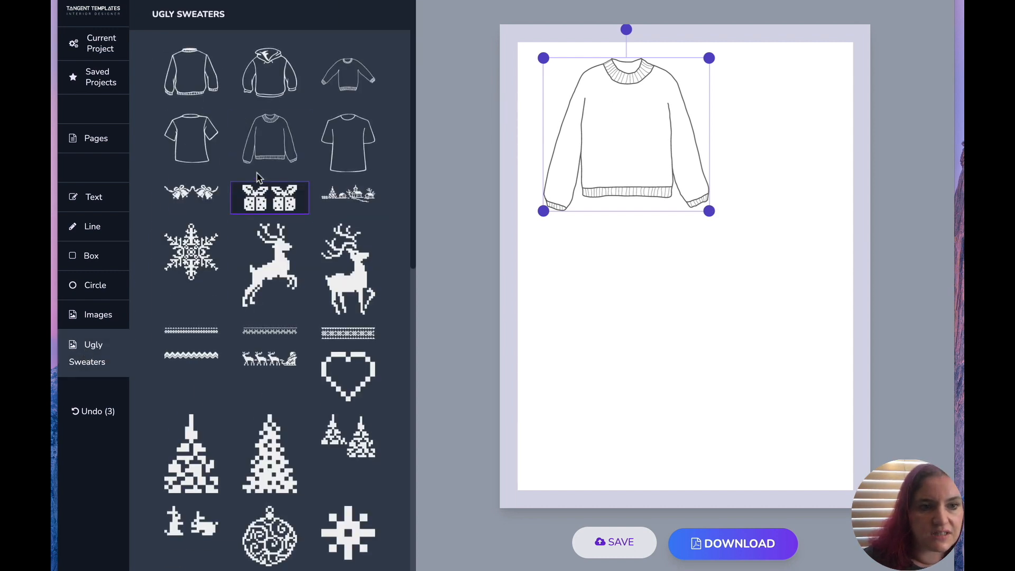
pyautogui.click(348, 143)
pyautogui.moveTo(623, 137); pyautogui.dragTo(630, 321)
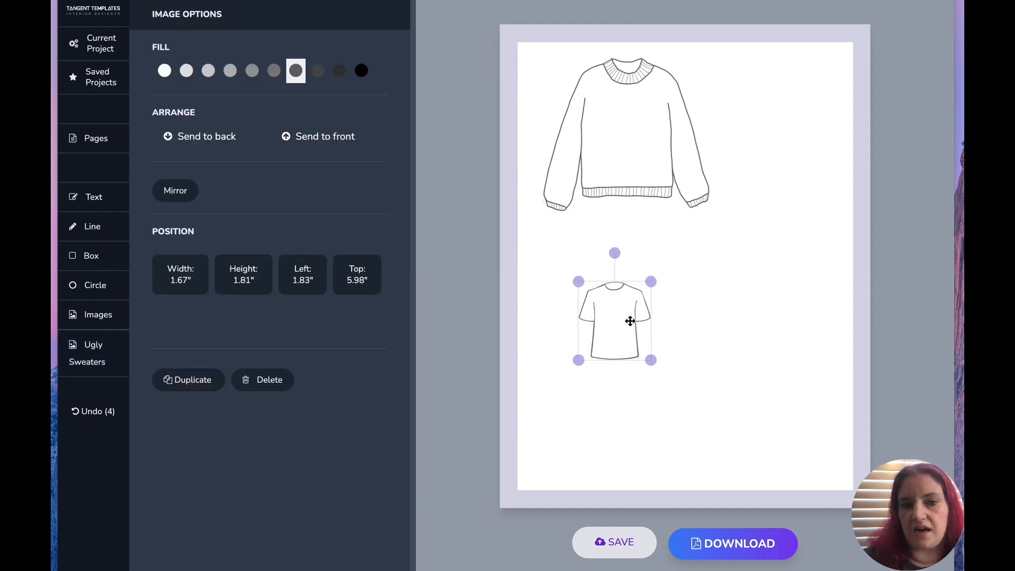
pyautogui.moveTo(653, 361); pyautogui.dragTo(759, 460)
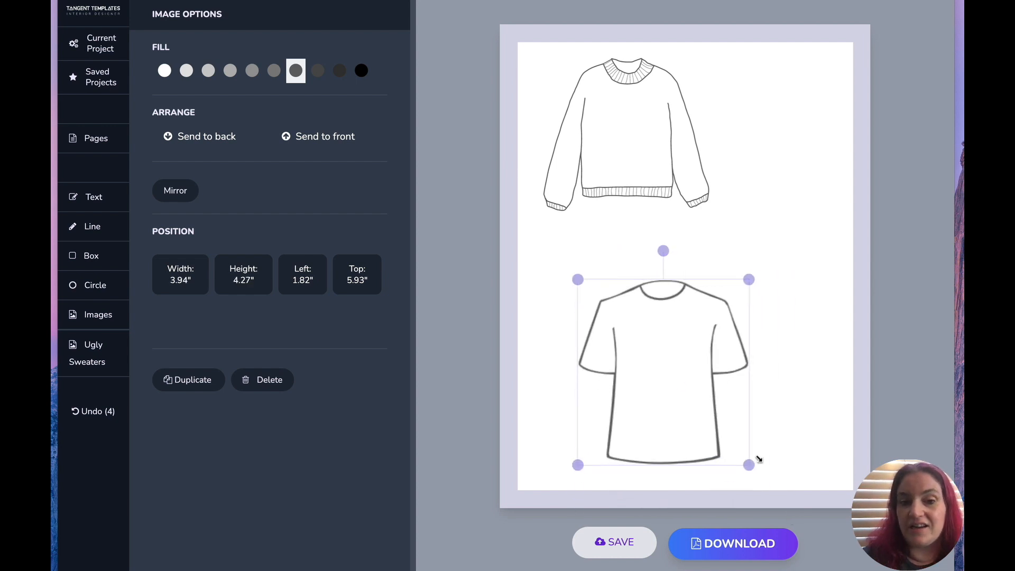
pyautogui.moveTo(687, 348); pyautogui.dragTo(661, 317)
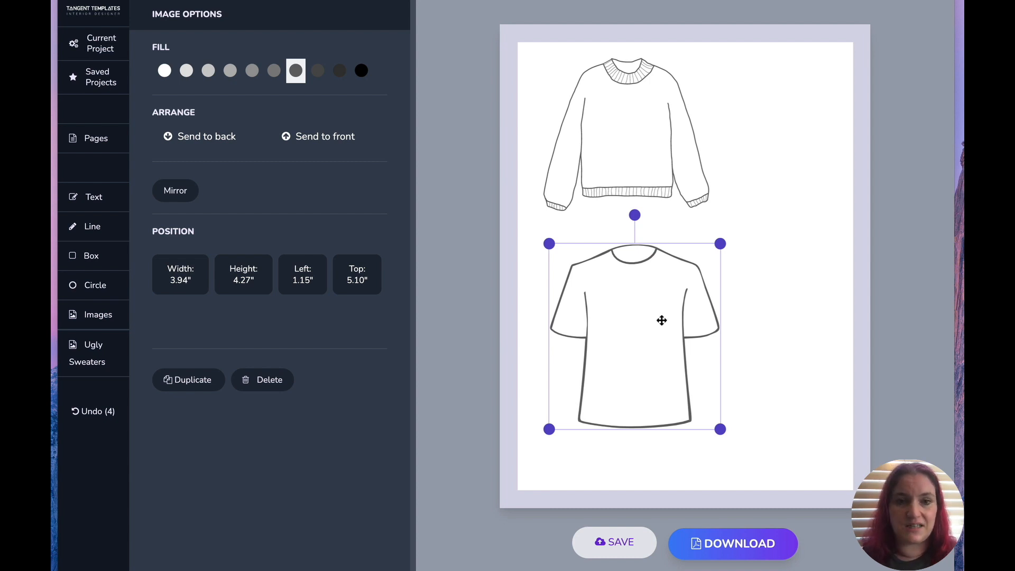
# Step: Delete the long-sleeved sweater and enlarge the T-shirt to about 5.99 in wide by 6.49 in tall across the page's upper part
pyautogui.click(676, 156)
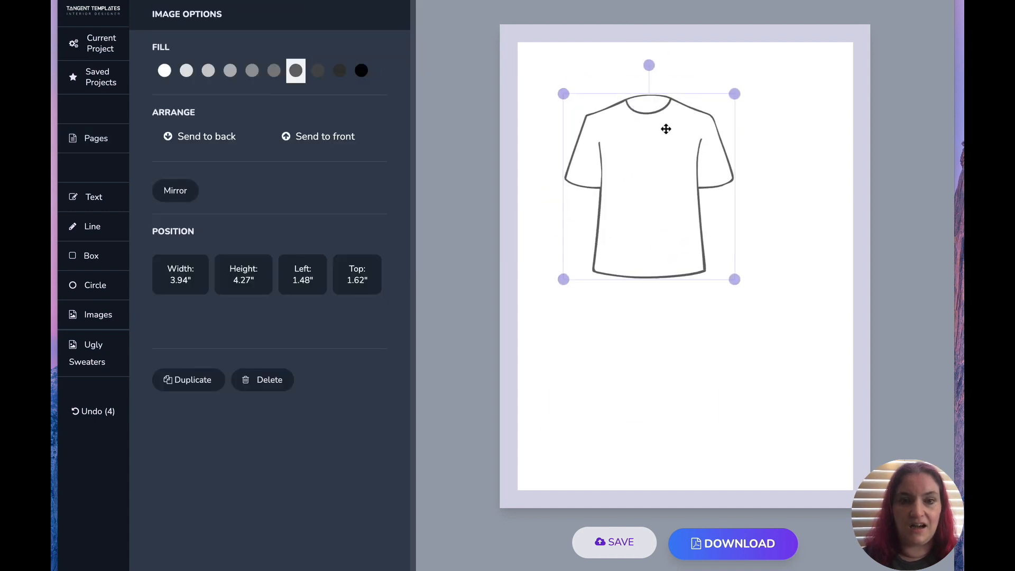
pyautogui.moveTo(751, 299); pyautogui.dragTo(822, 373)
pyautogui.moveTo(709, 243); pyautogui.dragTo(714, 194)
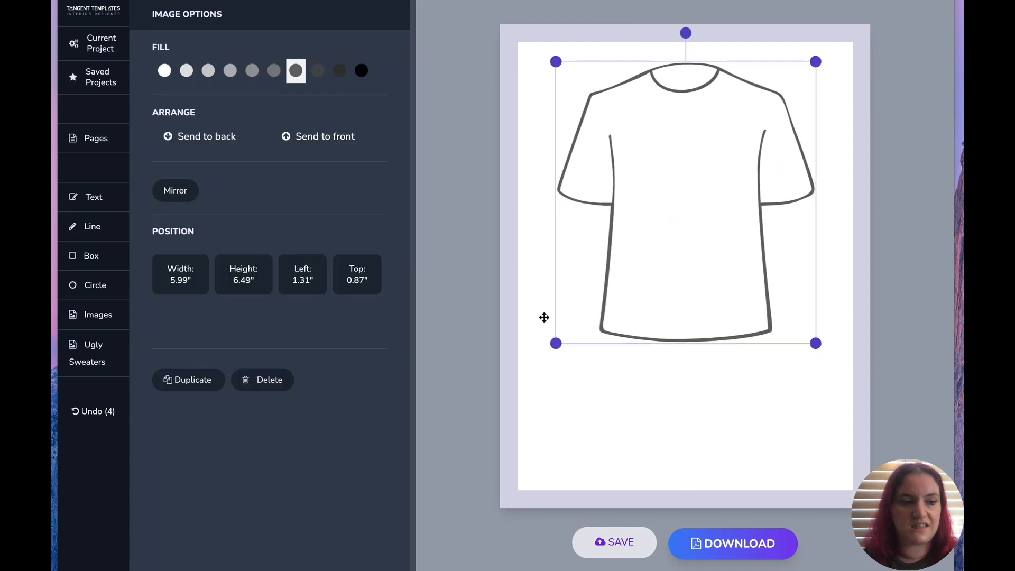
# Step: Add a text box reading "Keywords" below the T-shirt at the page's lower left
pyautogui.click(110, 197)
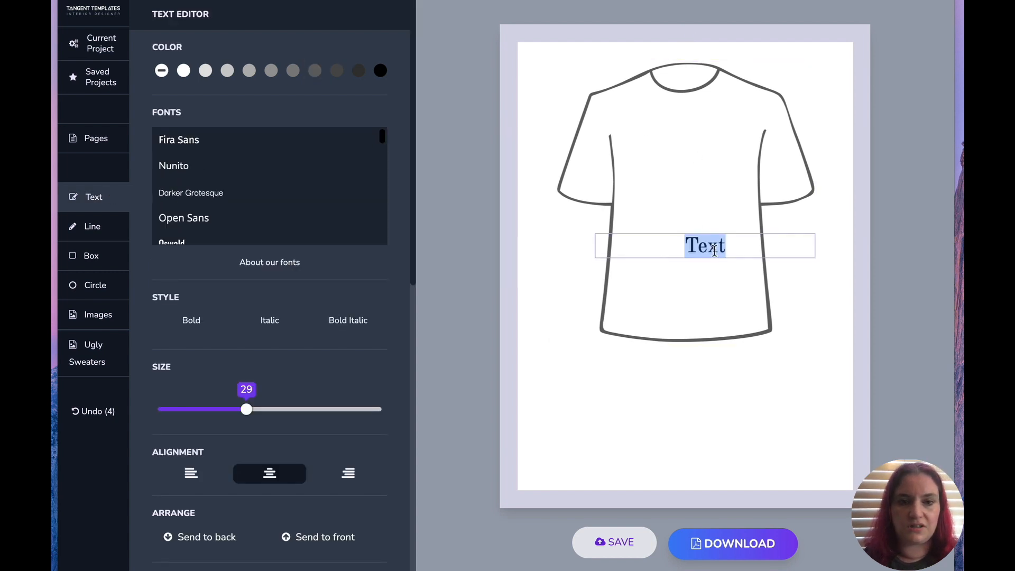
pyautogui.click(782, 317)
pyautogui.click(712, 225)
pyautogui.moveTo(711, 225); pyautogui.dragTo(586, 381)
pyautogui.doubleClick(579, 401)
pyautogui.write('Keywords')
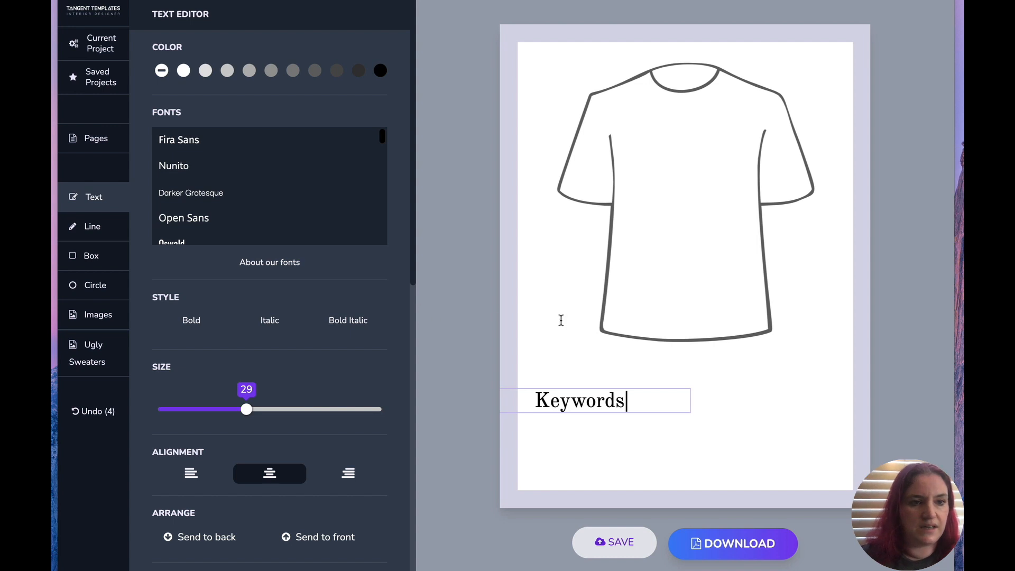
# Step: Restyle the Keywords text in a rounded sans-serif font and left-align it just beneath the T-shirt
pyautogui.click(251, 175)
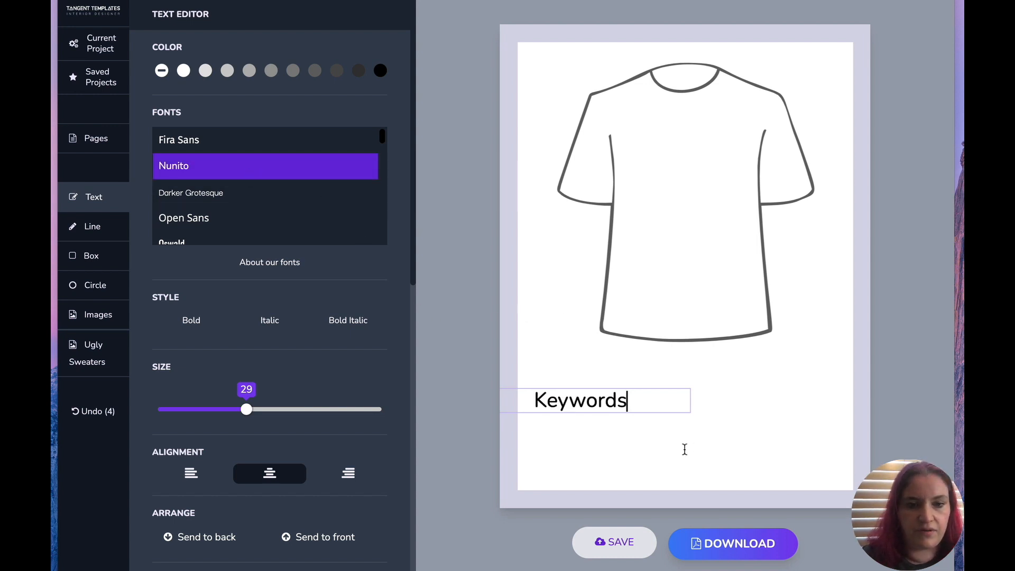
pyautogui.scroll(-2, 210, 198)
pyautogui.scroll(-8, 210, 197)
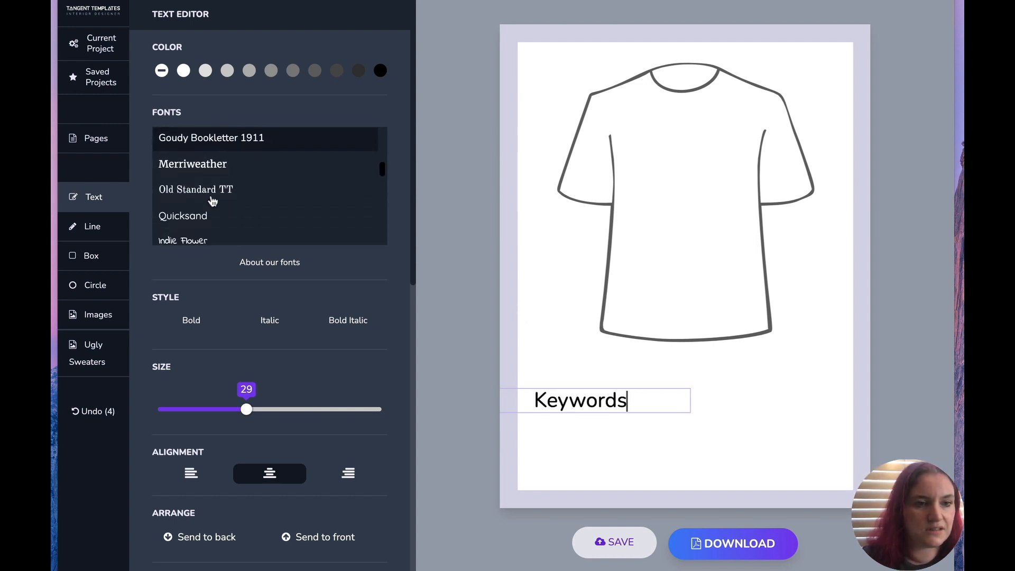
pyautogui.click(211, 178)
pyautogui.click(701, 382)
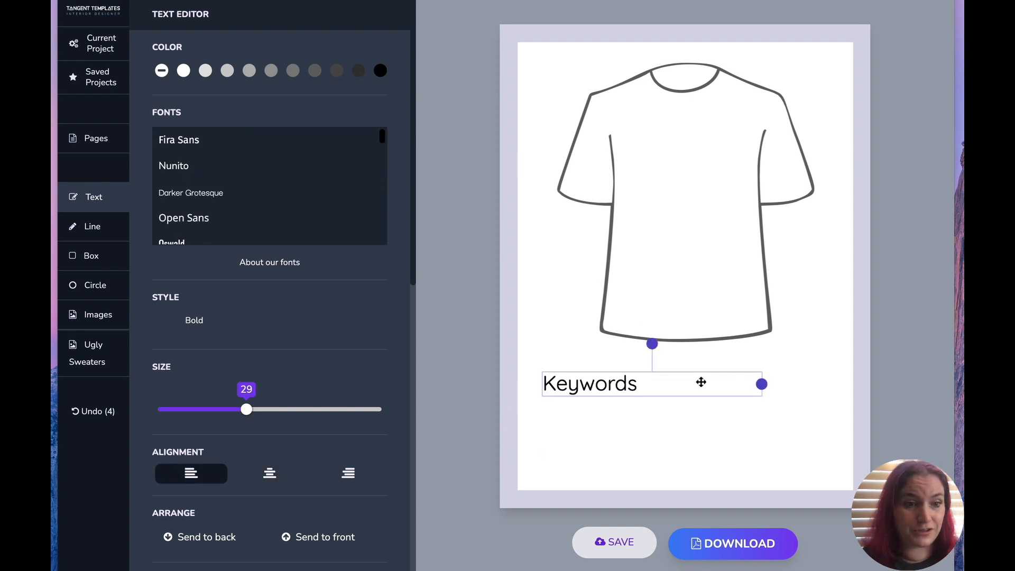
# Step: Add a horizontal line 3.00 in wide beside the Keywords text
pyautogui.click(100, 227)
pyautogui.moveTo(698, 252); pyautogui.dragTo(753, 392)
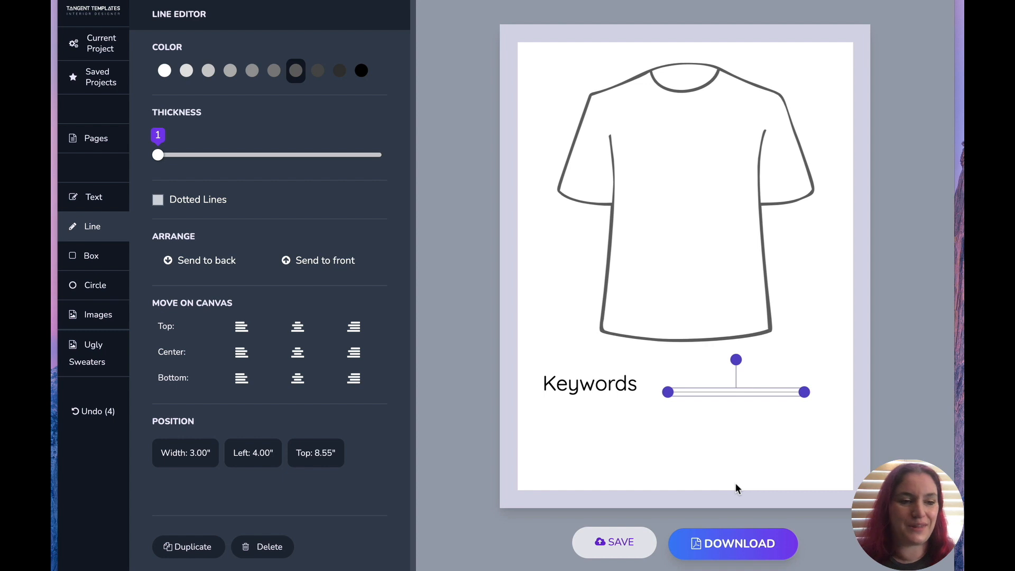
# Step: Delete the T-shirt, the Keywords text and the line from the page together
pyautogui.click(78, 352)
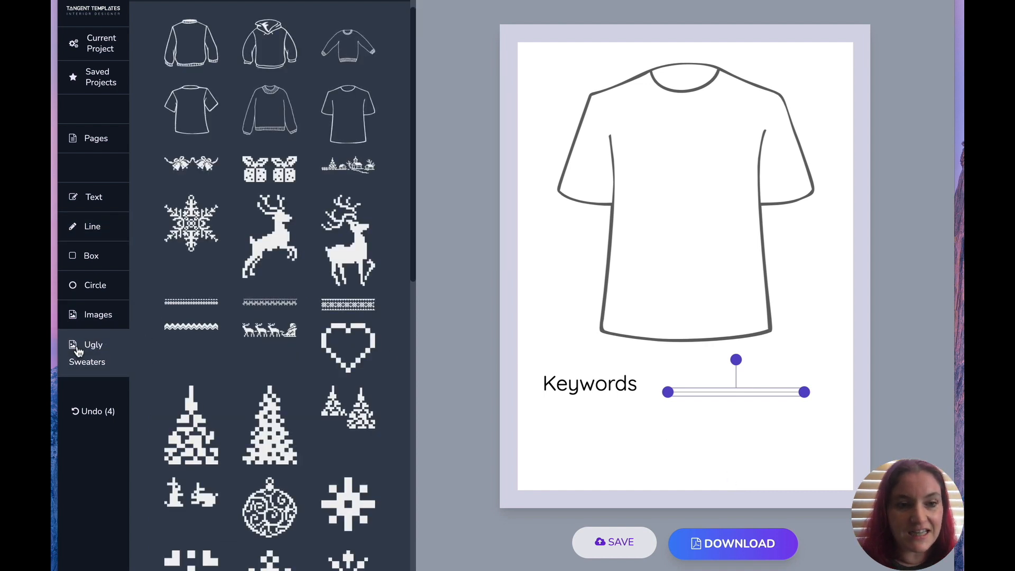
pyautogui.moveTo(536, 58); pyautogui.dragTo(804, 434)
pyautogui.press('Delete')
# Step: Place the first long-sleeved sweater of the Ugly Sweaters collection on the page and enlarge it
pyautogui.click(85, 352)
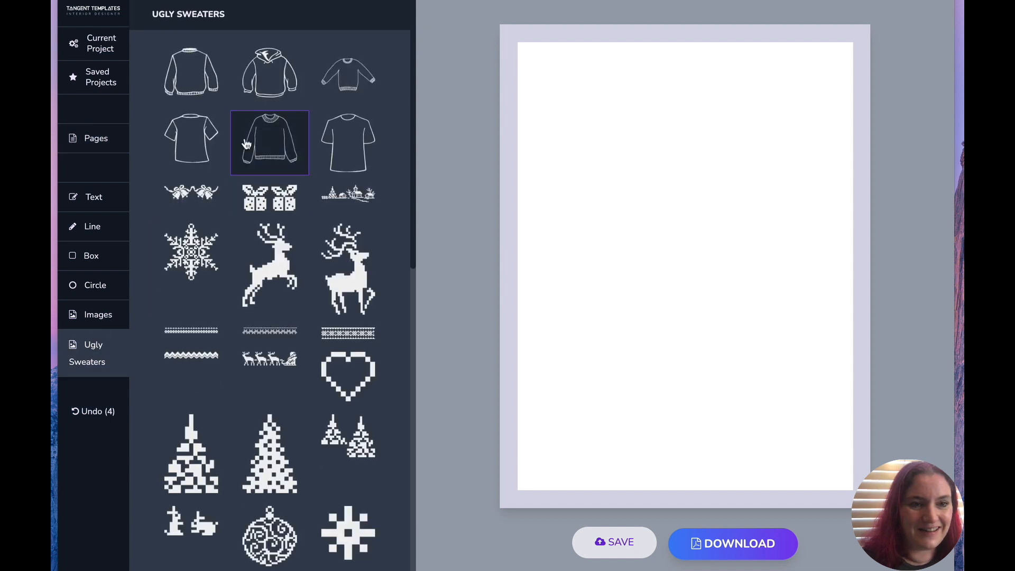
pyautogui.click(207, 96)
pyautogui.moveTo(642, 158); pyautogui.dragTo(775, 301)
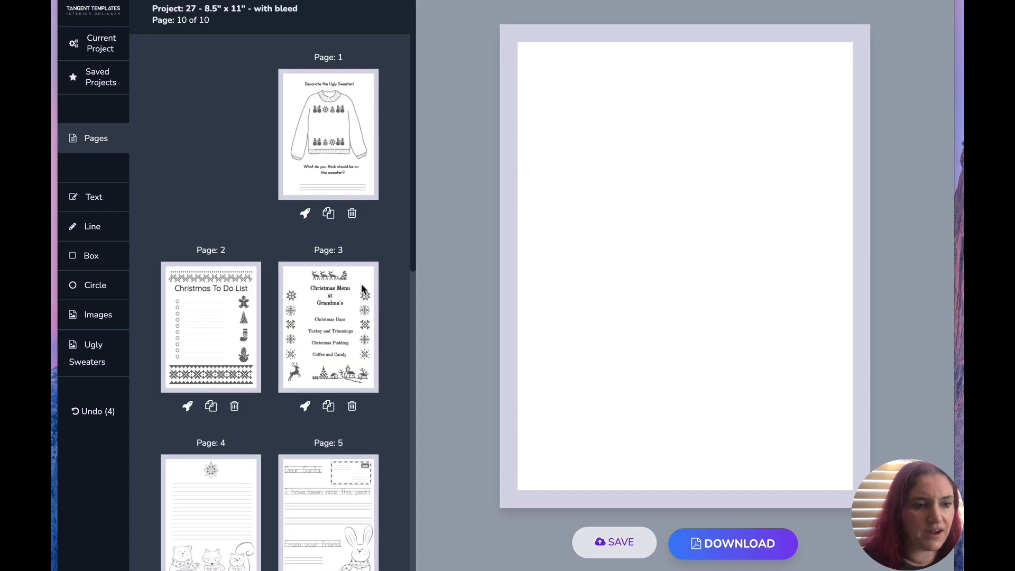
# Step: Place the hoodie from the Ugly Sweaters collection near the page's top, enlarged to about 6.01 in wide by 5.45 in tall
pyautogui.click(86, 349)
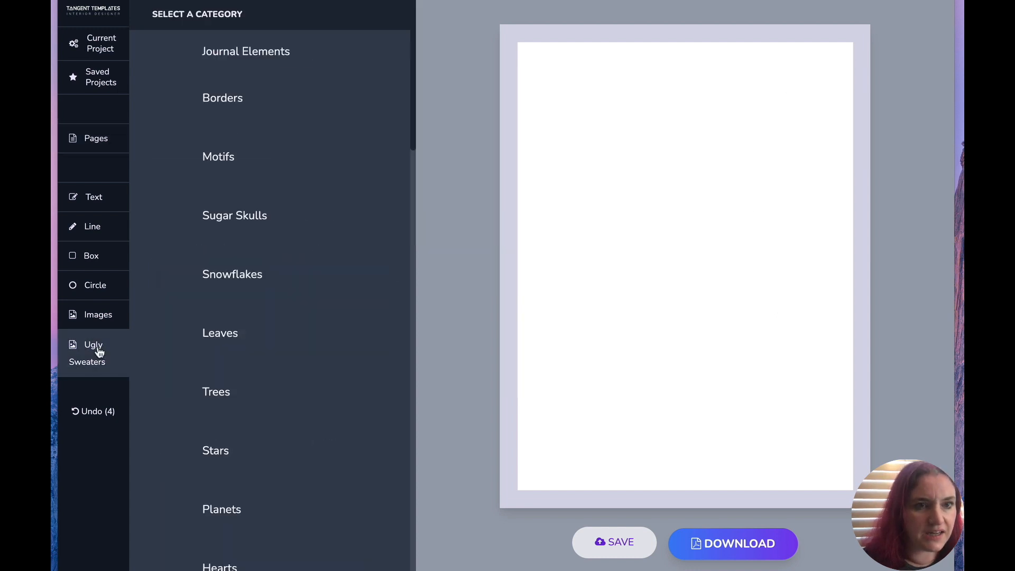
pyautogui.click(257, 85)
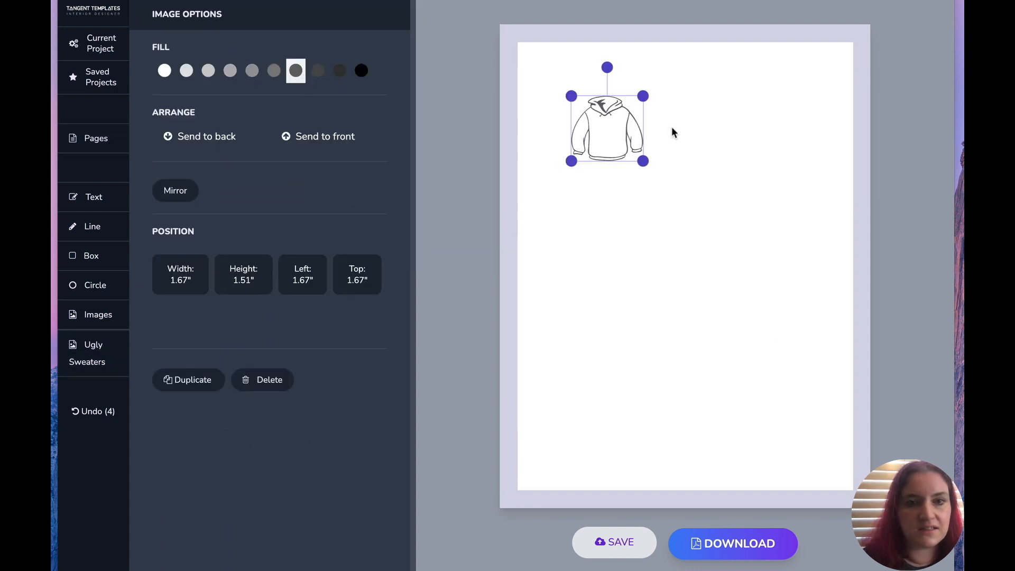
pyautogui.moveTo(641, 165); pyautogui.dragTo(835, 328)
pyautogui.moveTo(768, 283); pyautogui.dragTo(756, 259)
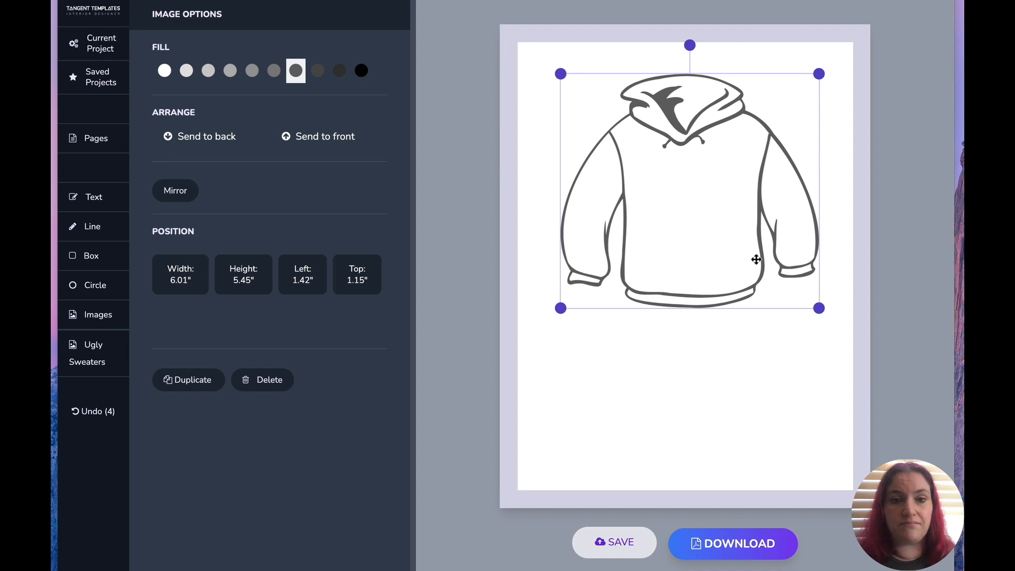
# Step: Shrink the hoodie to about 2.67 in wide by 2.42 in tall in the page's upper-left corner, and delete it
pyautogui.moveTo(819, 308); pyautogui.dragTo(662, 192)
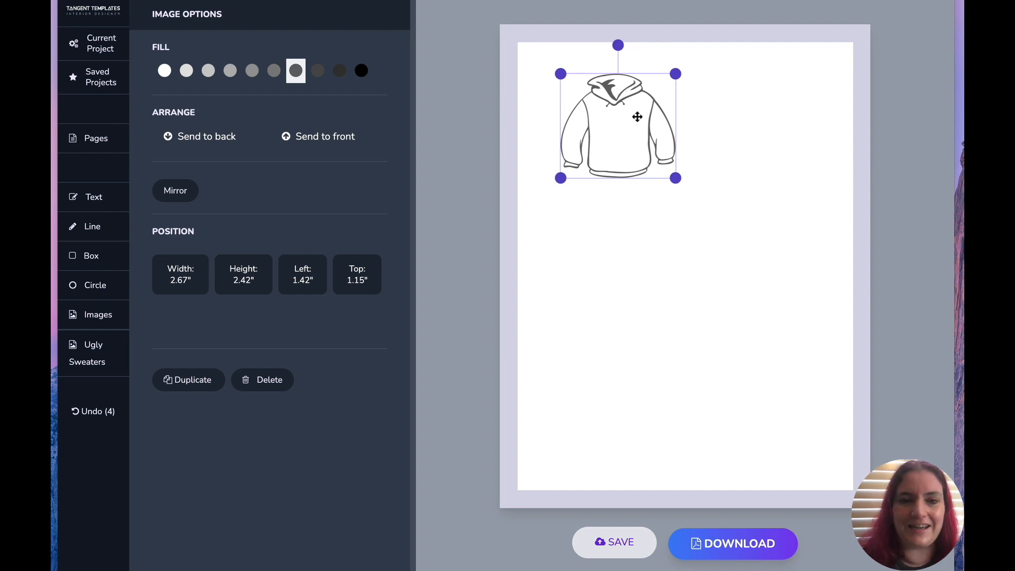
pyautogui.moveTo(639, 115); pyautogui.dragTo(611, 103)
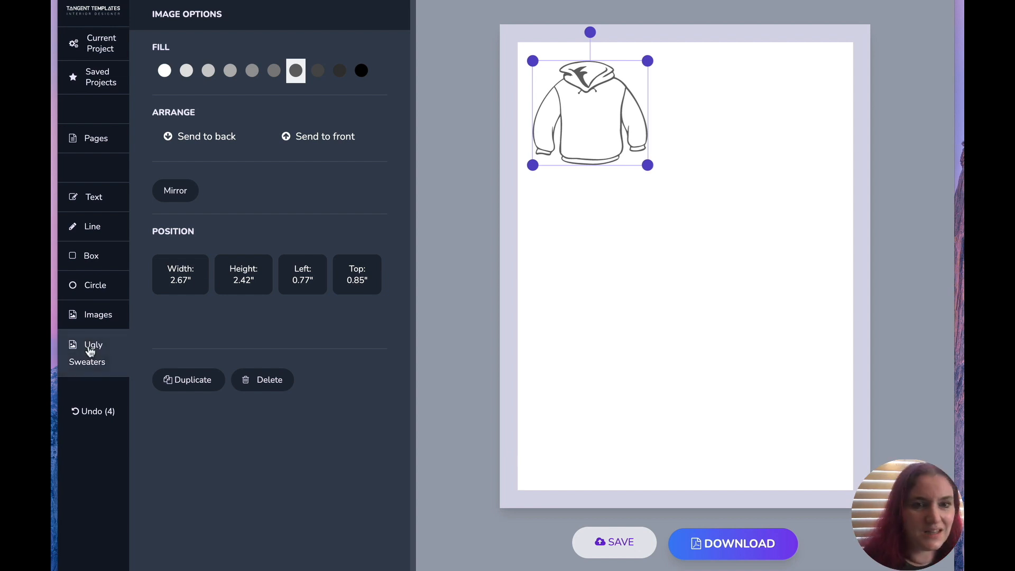
pyautogui.press('Delete')
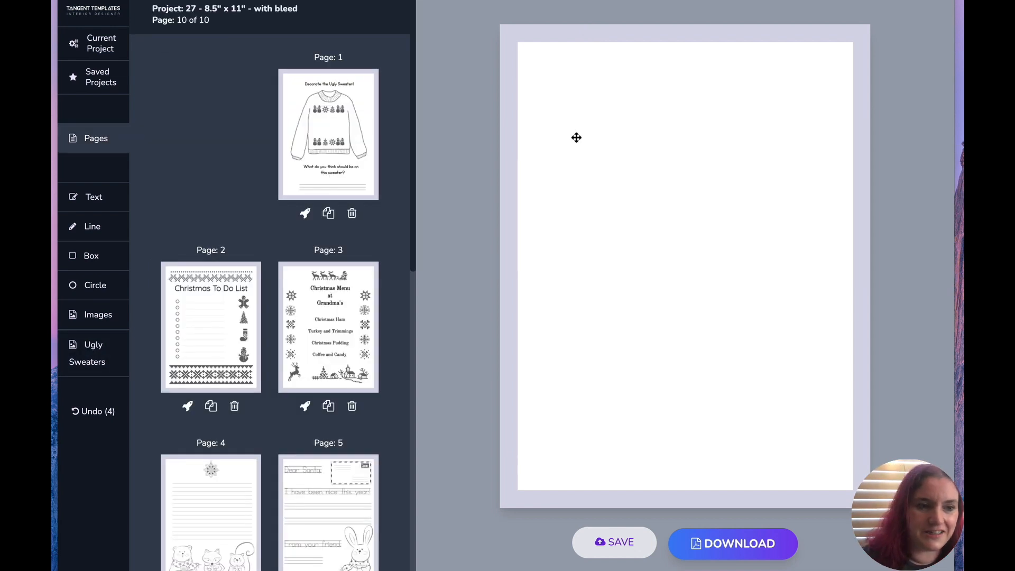
# Step: Look through the pixel-art snowflakes, ornaments and Christmas figures in the Ugly Sweaters collection
pyautogui.click(88, 348)
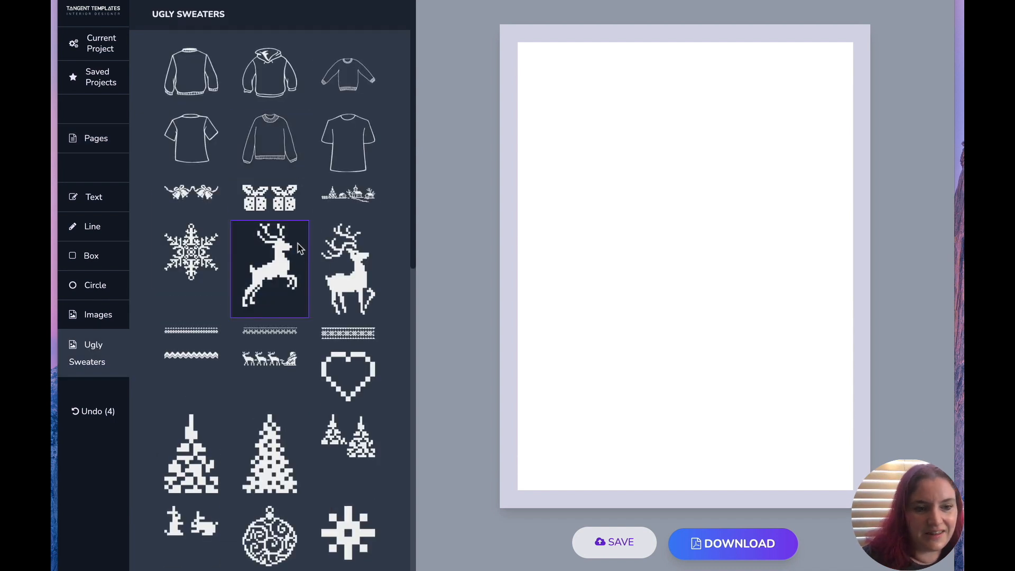
pyautogui.scroll(-6, 267, 259)
pyautogui.scroll(-3, 267, 259)
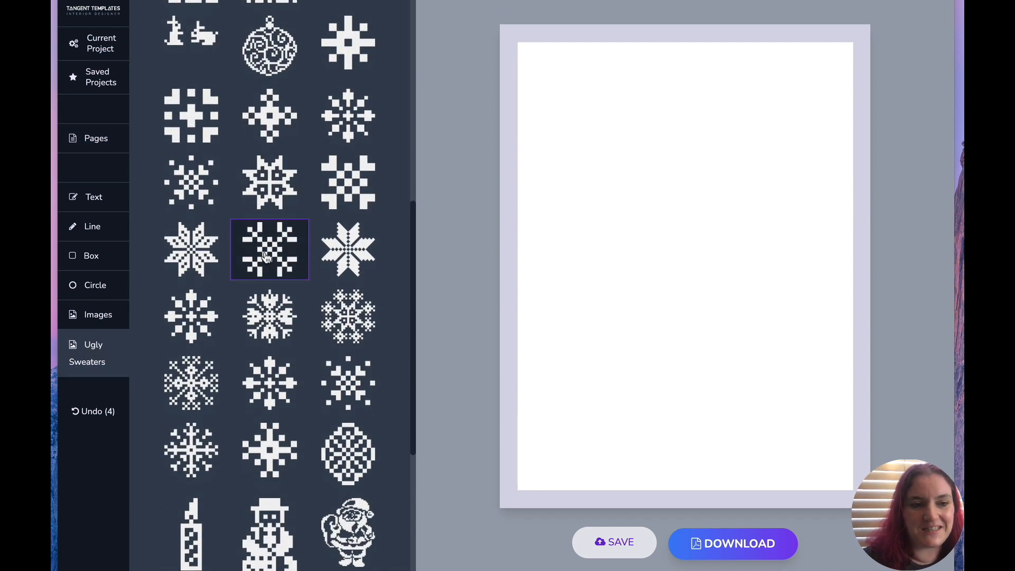
pyautogui.scroll(-6, 353, 309)
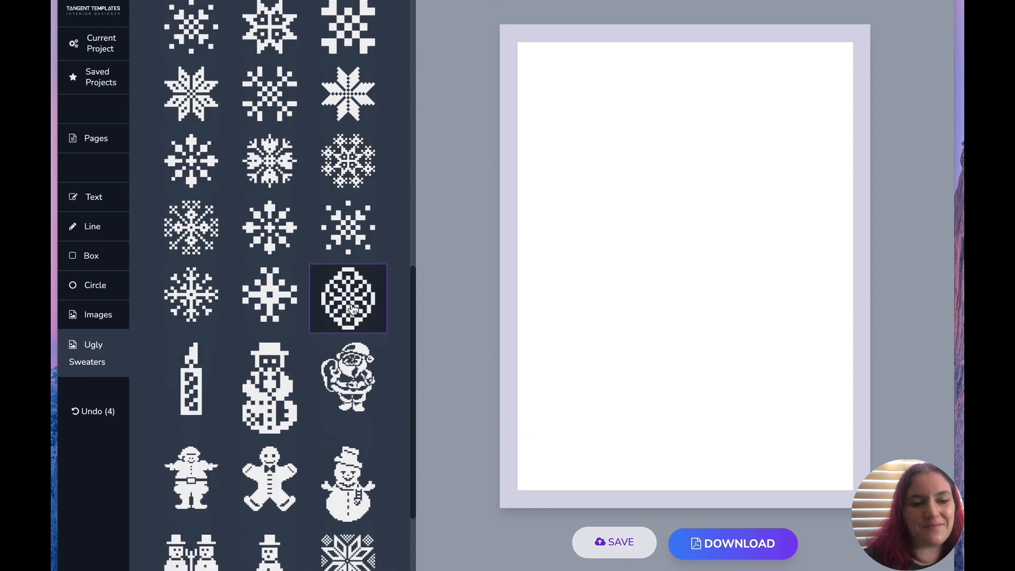
pyautogui.scroll(6, 353, 309)
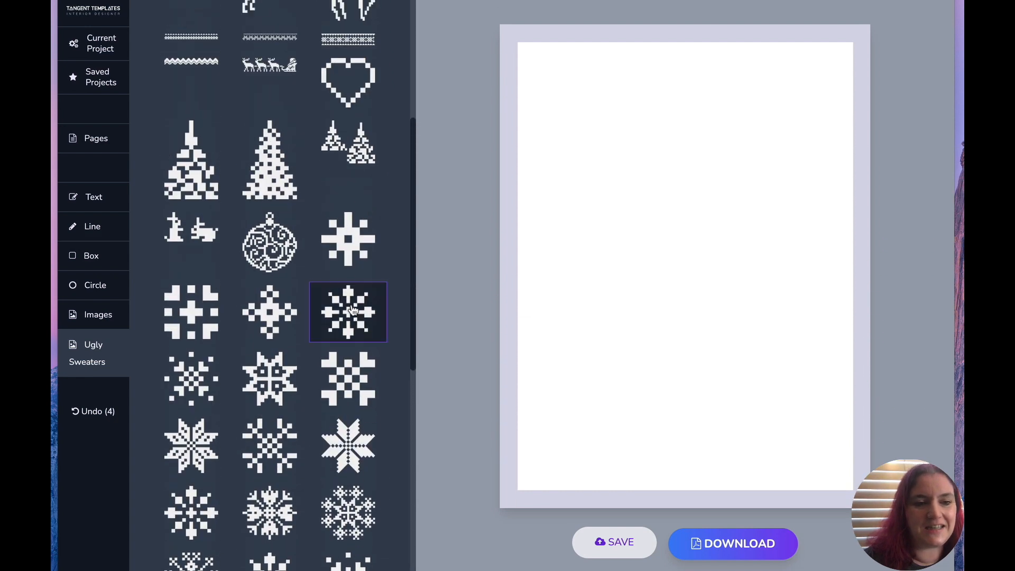
pyautogui.scroll(-6, 346, 310)
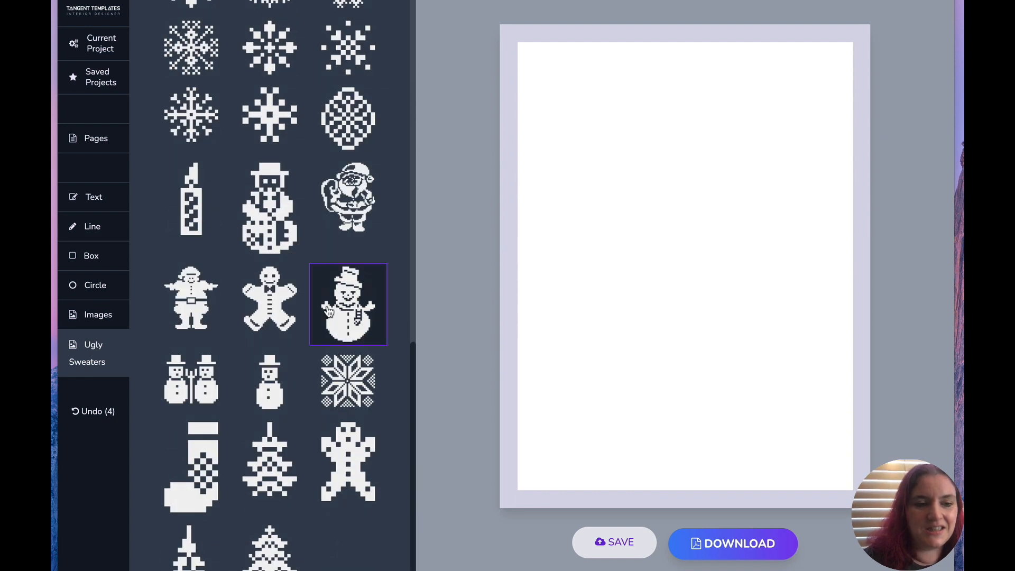
# Step: Place the paired snowmen and the stocking from the Ugly Sweaters collection side by side near the page's top, shrinking the stocking to the snowmen's scale
pyautogui.click(192, 380)
pyautogui.click(96, 351)
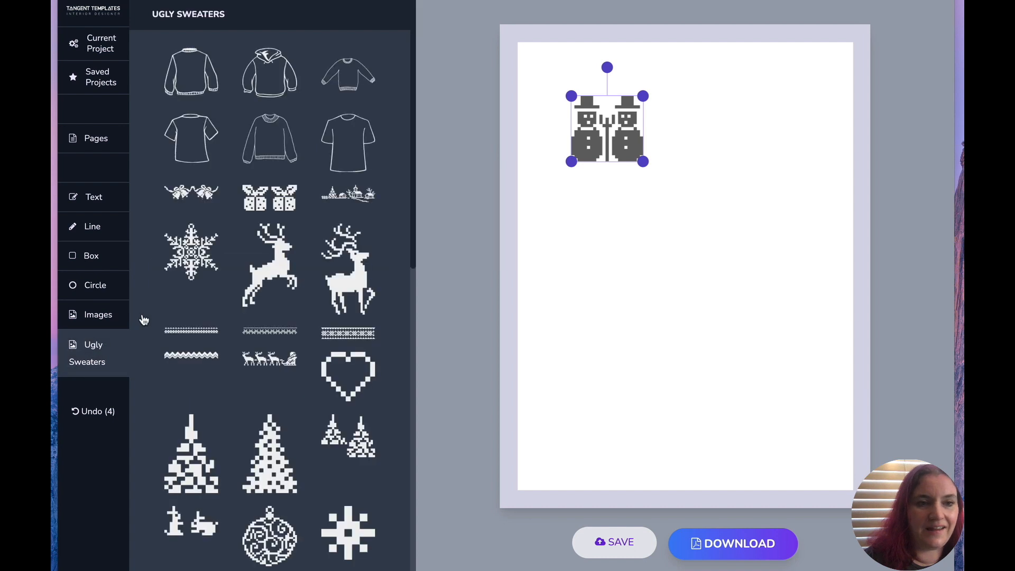
pyautogui.scroll(-15, 267, 190)
pyautogui.click(221, 467)
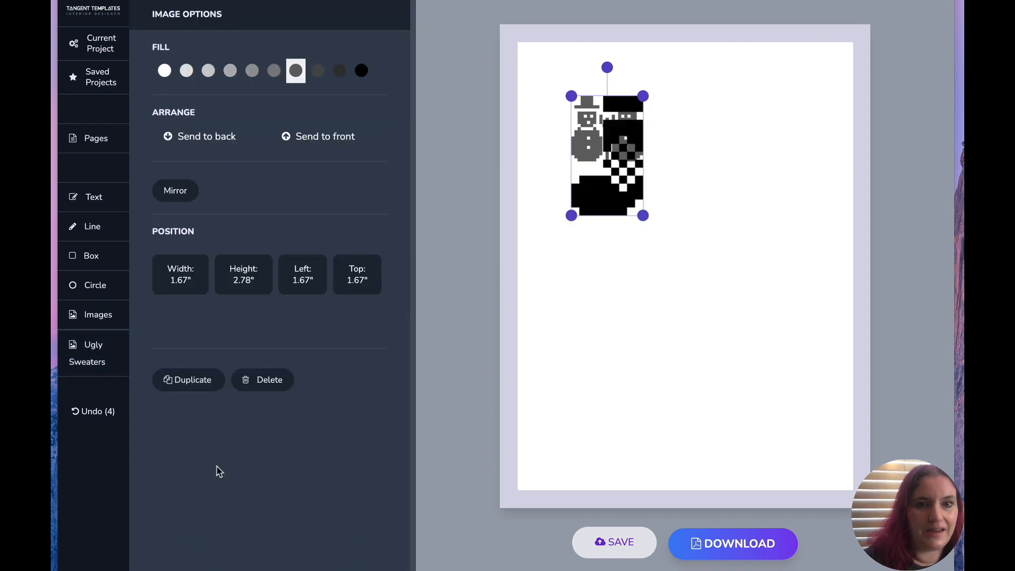
pyautogui.moveTo(619, 187); pyautogui.dragTo(720, 154)
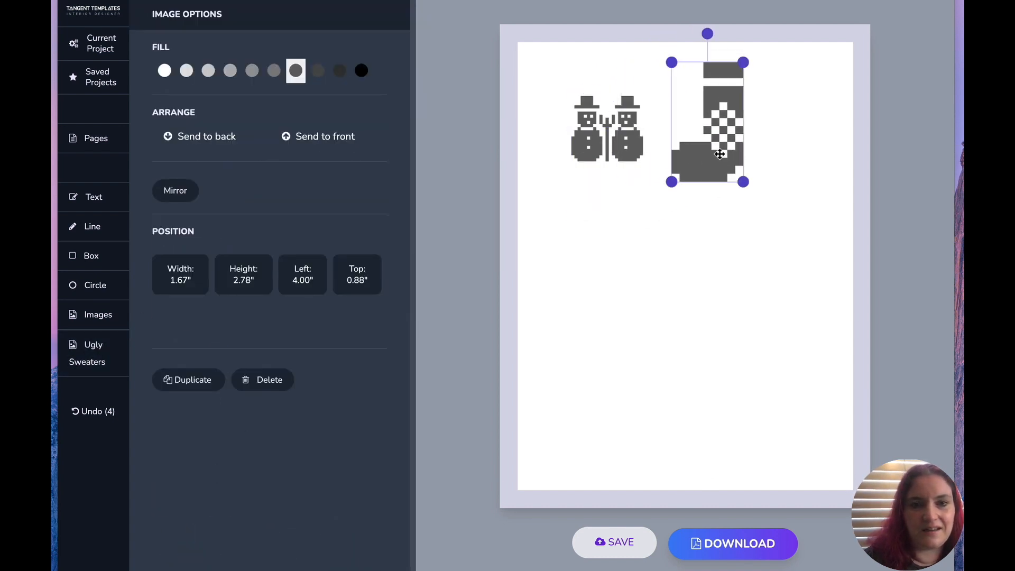
pyautogui.moveTo(745, 62); pyautogui.dragTo(719, 103)
pyautogui.moveTo(693, 147); pyautogui.dragTo(693, 130)
# Step: Add an eight-pointed pixel snowflake from the Ugly Sweaters collection beside the stocking, about 6.25 in from the page's left edge
pyautogui.click(85, 352)
pyautogui.scroll(-10, 192, 204)
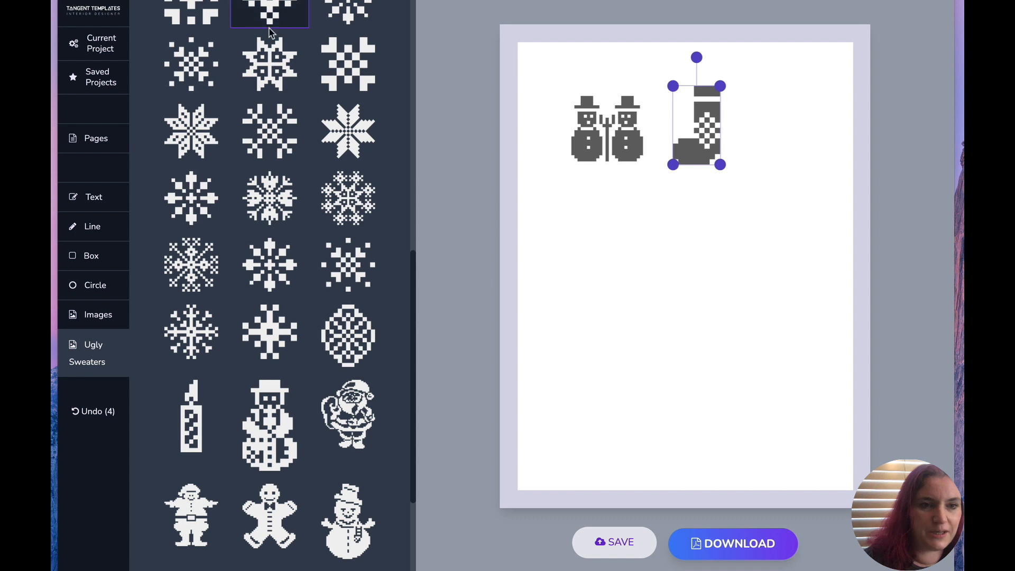
pyautogui.click(270, 13)
pyautogui.moveTo(606, 126); pyautogui.dragTo(803, 125)
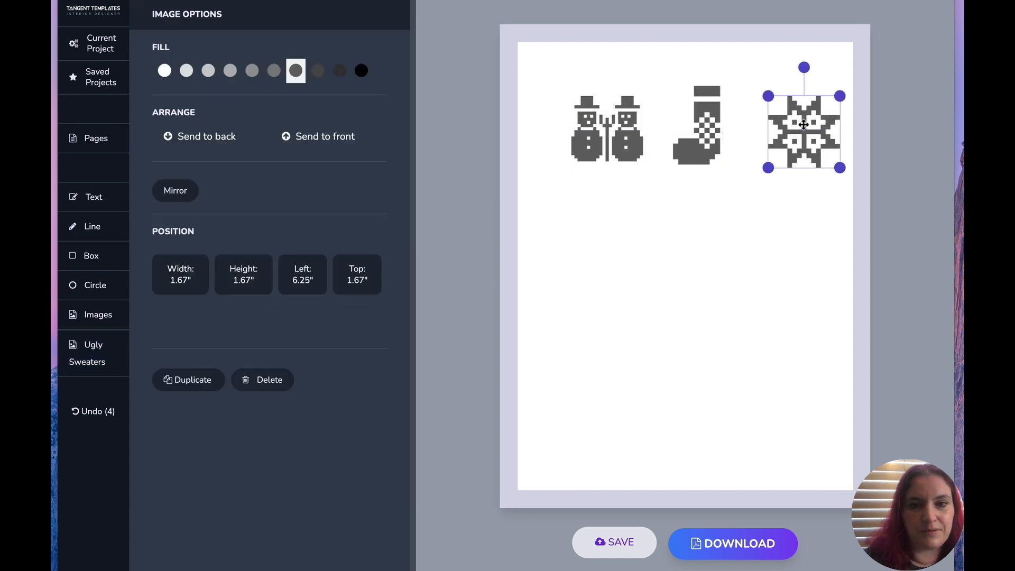
# Step: Place a copy of the snowflake at the row's start, about 0.63 in from the left page edge, shifting the snowmen and stocking to make room
pyautogui.moveTo(734, 222); pyautogui.dragTo(615, 133)
pyautogui.moveTo(615, 133); pyautogui.dragTo(643, 136)
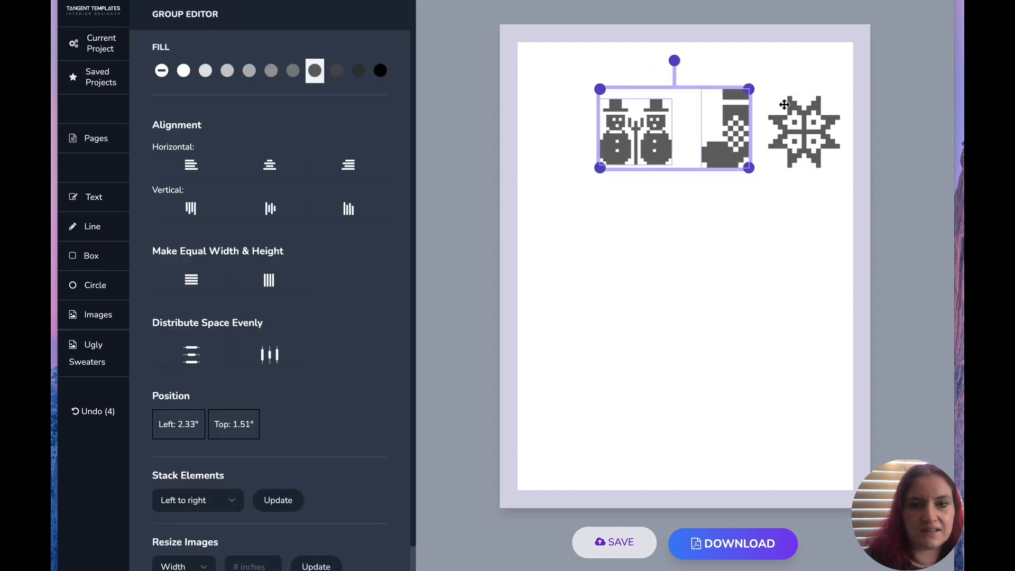
pyautogui.click(793, 125)
pyautogui.press('super+v')
pyautogui.moveTo(824, 146); pyautogui.dragTo(572, 140)
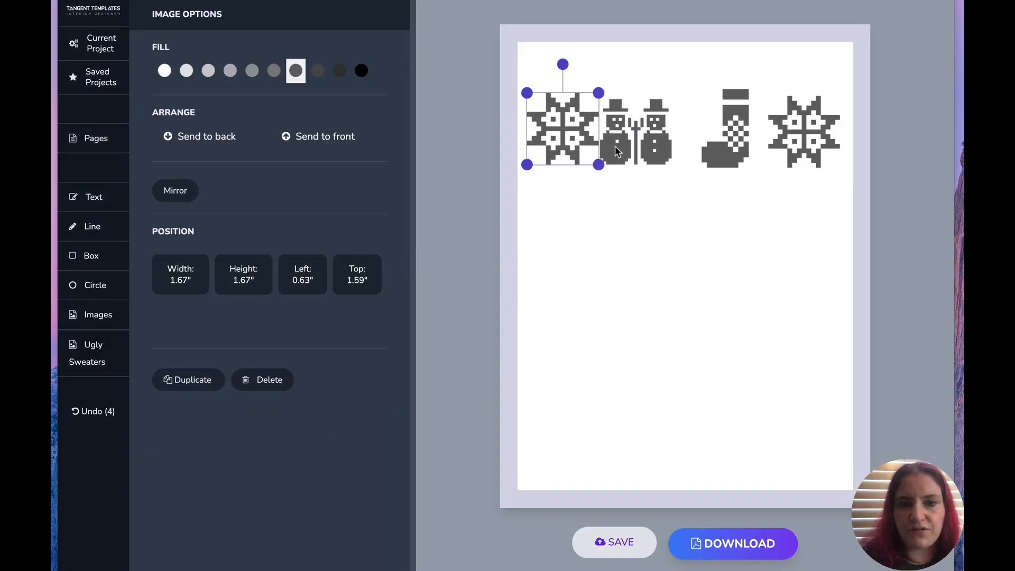
pyautogui.moveTo(638, 146); pyautogui.dragTo(651, 144)
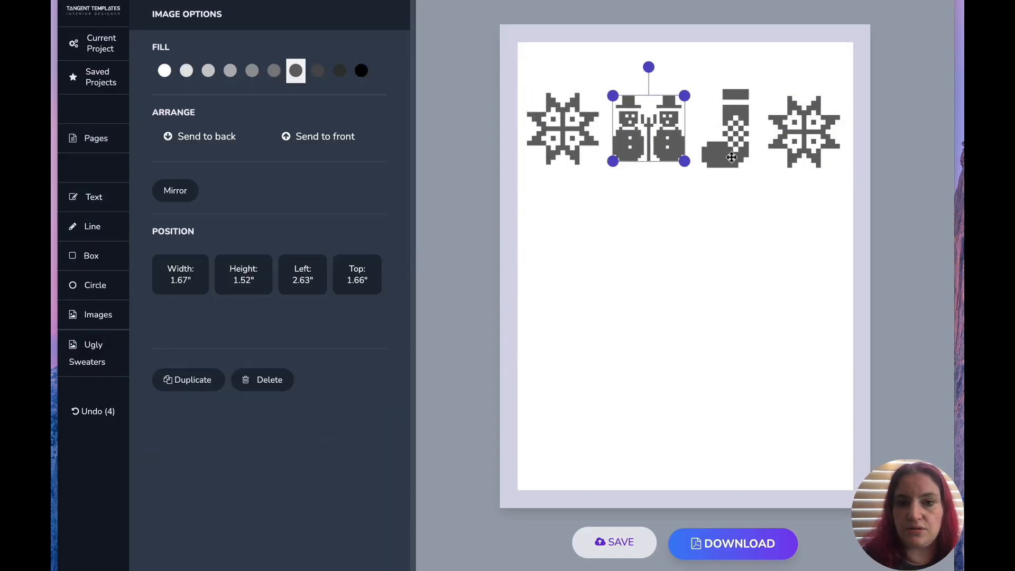
# Step: Resize all four images in the row together to a height of 1.67 inches
pyautogui.moveTo(833, 204); pyautogui.dragTo(775, 364)
pyautogui.click(796, 127)
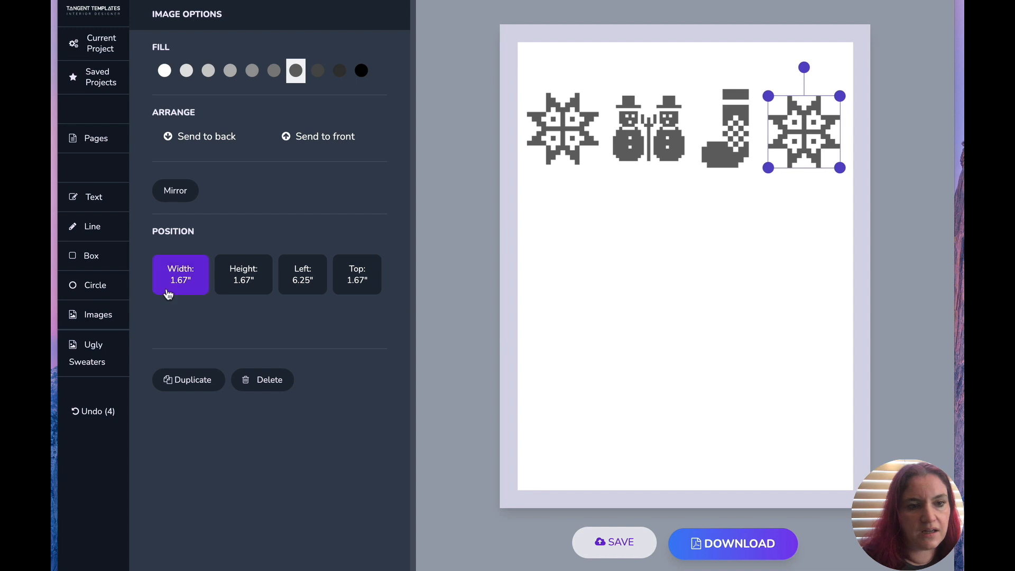
pyautogui.moveTo(550, 196); pyautogui.dragTo(828, 121)
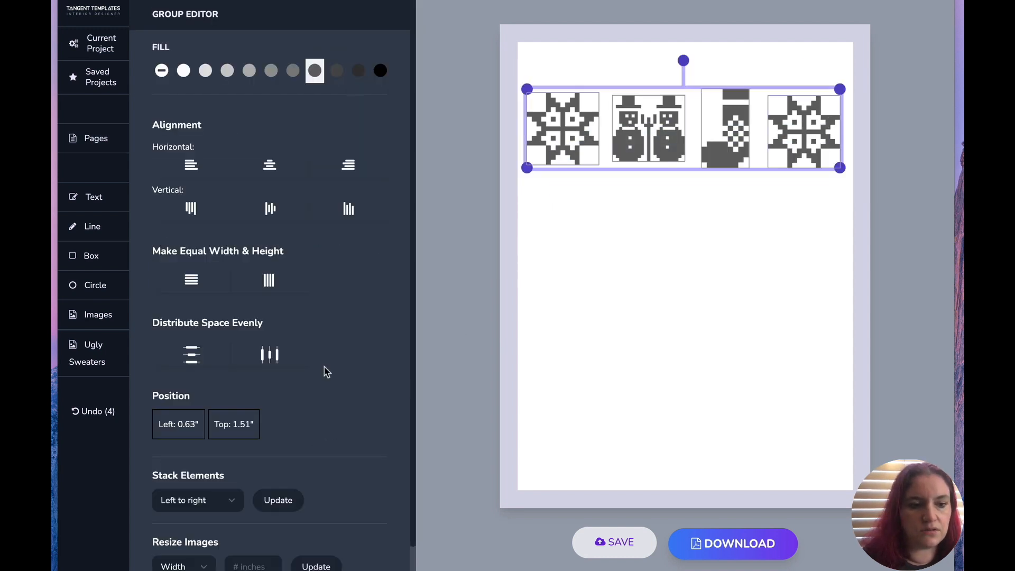
pyautogui.scroll(-1, 317, 364)
pyautogui.click(191, 516)
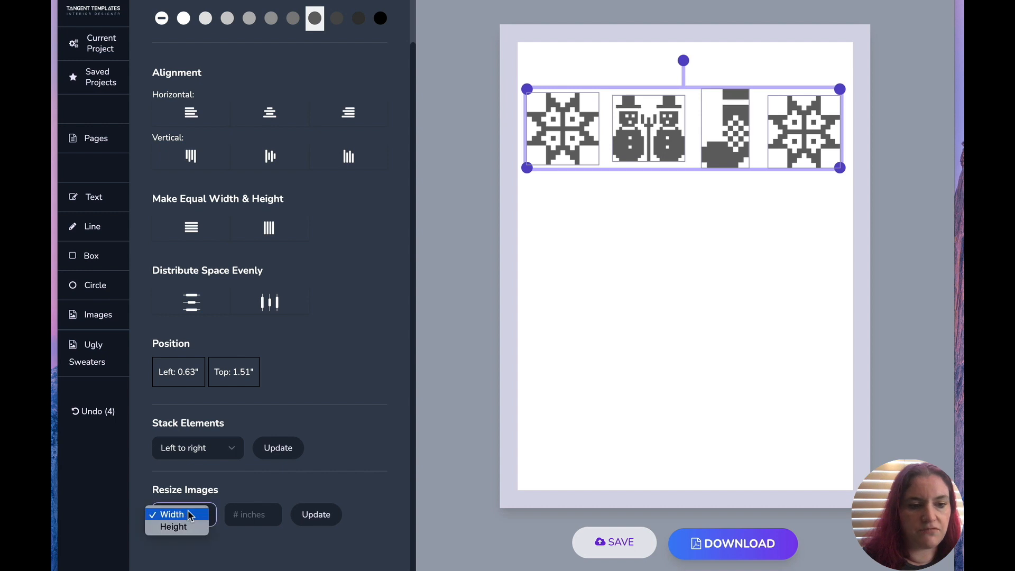
pyautogui.click(185, 527)
pyautogui.click(245, 520)
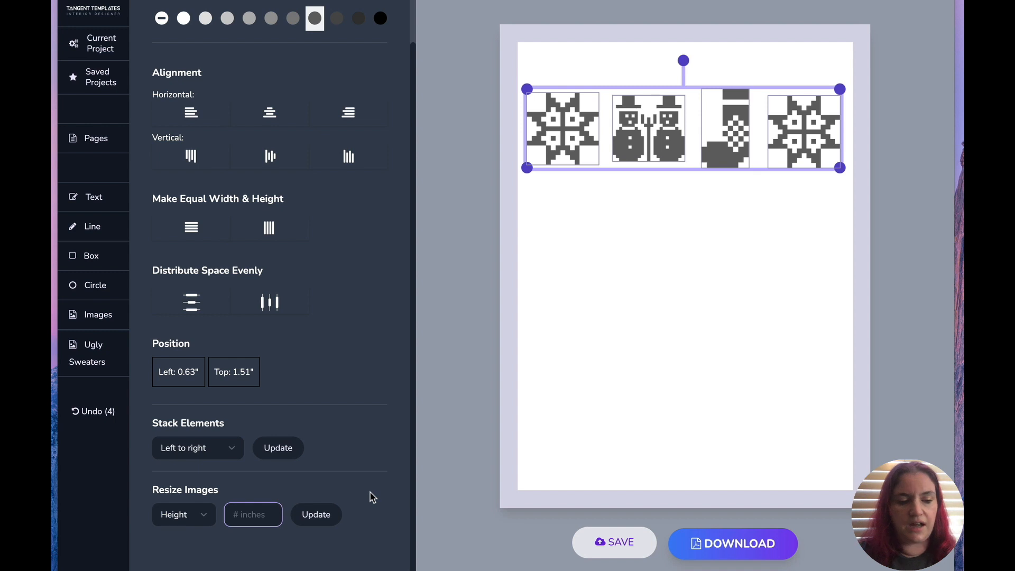
pyautogui.write('1.67')
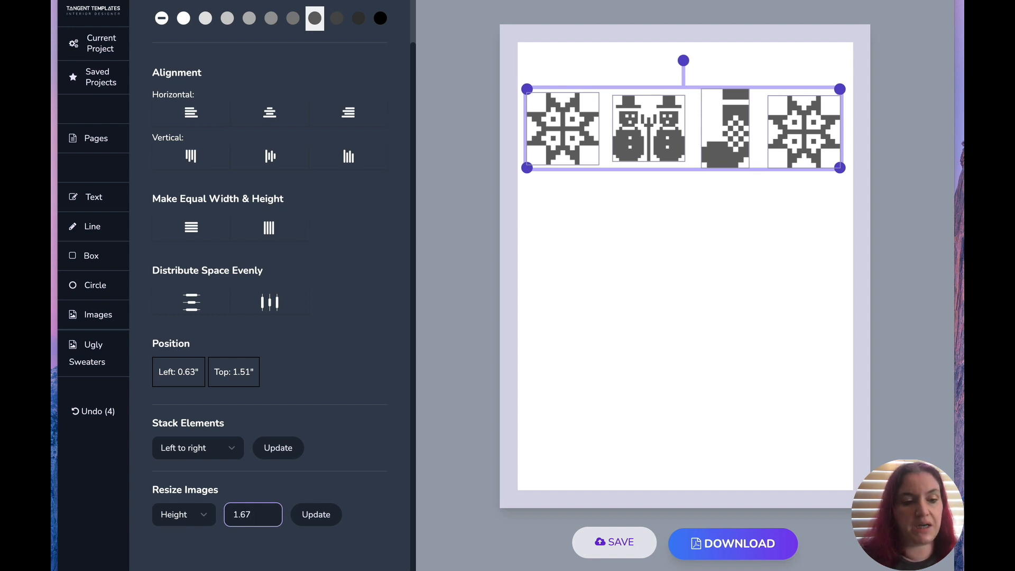
pyautogui.click(319, 521)
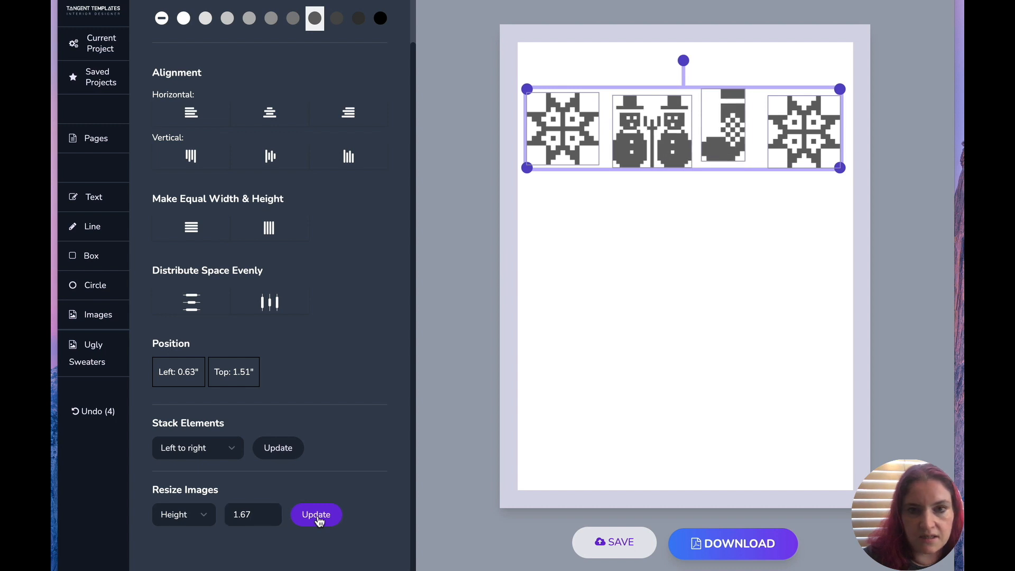
pyautogui.click(708, 245)
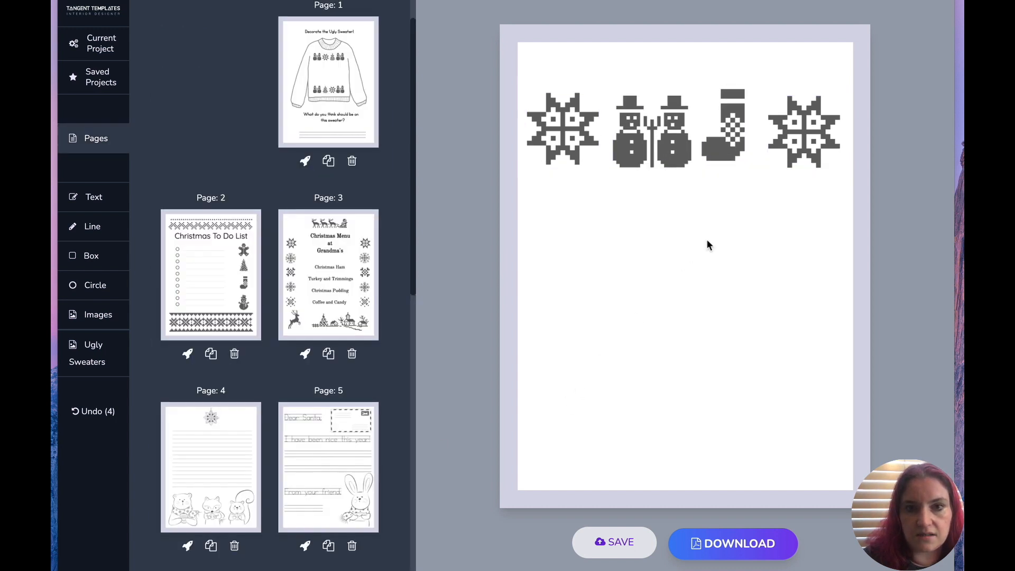
# Step: Align the four images along their bottom edges and distribute the horizontal space between them evenly
pyautogui.moveTo(742, 121); pyautogui.dragTo(748, 129)
pyautogui.click(591, 251)
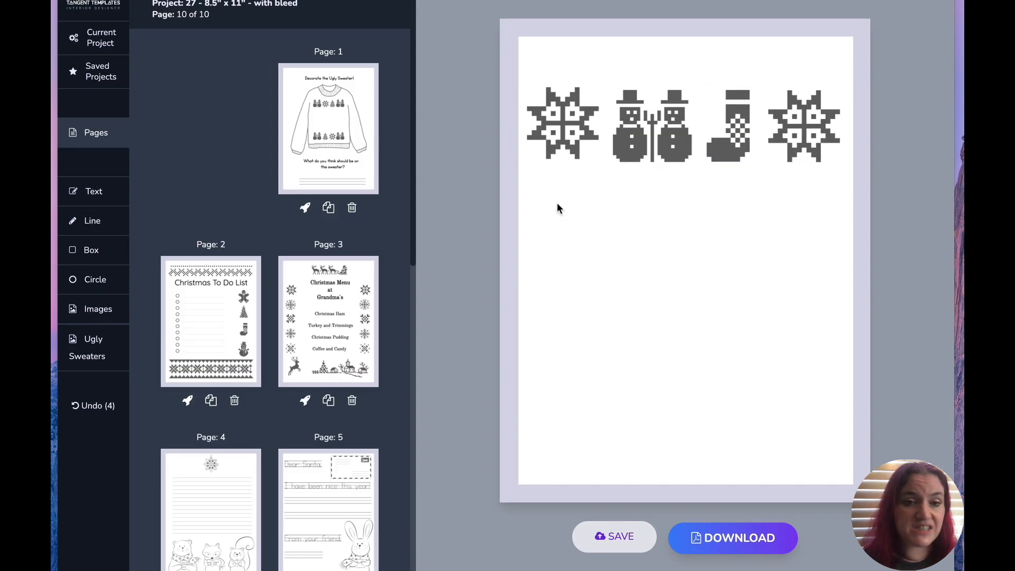
pyautogui.moveTo(558, 204); pyautogui.dragTo(829, 86)
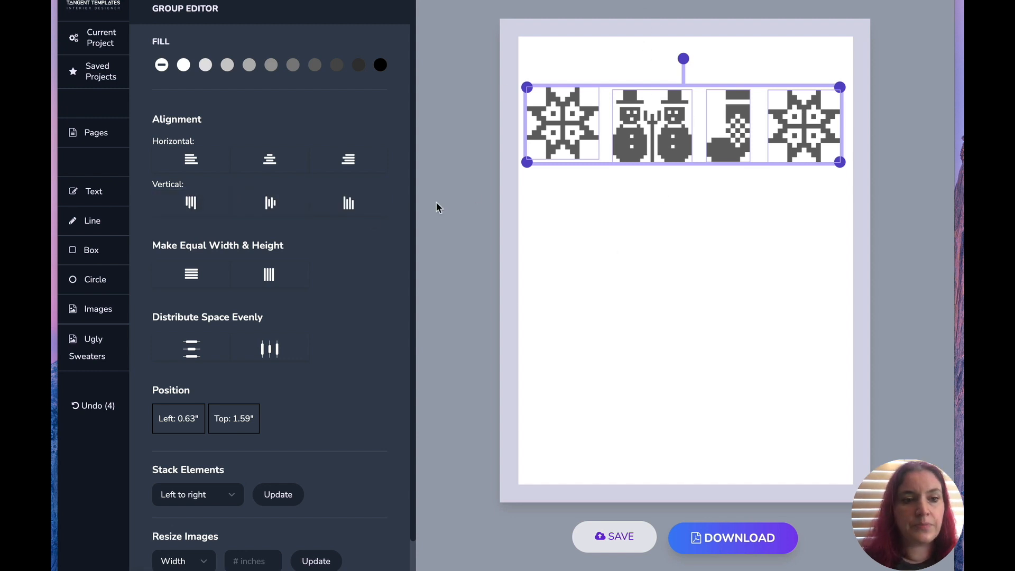
pyautogui.click(349, 212)
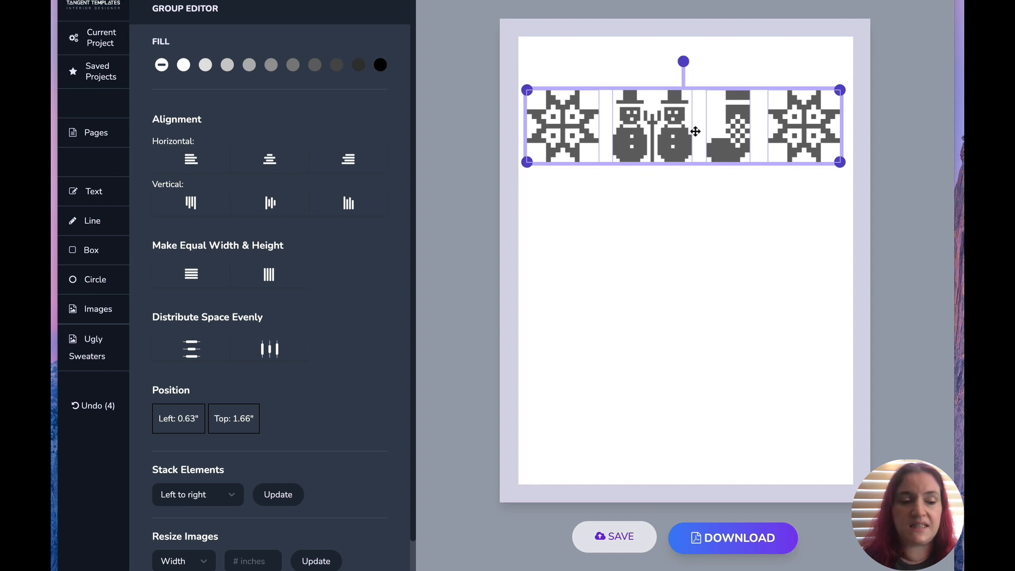
pyautogui.click(268, 349)
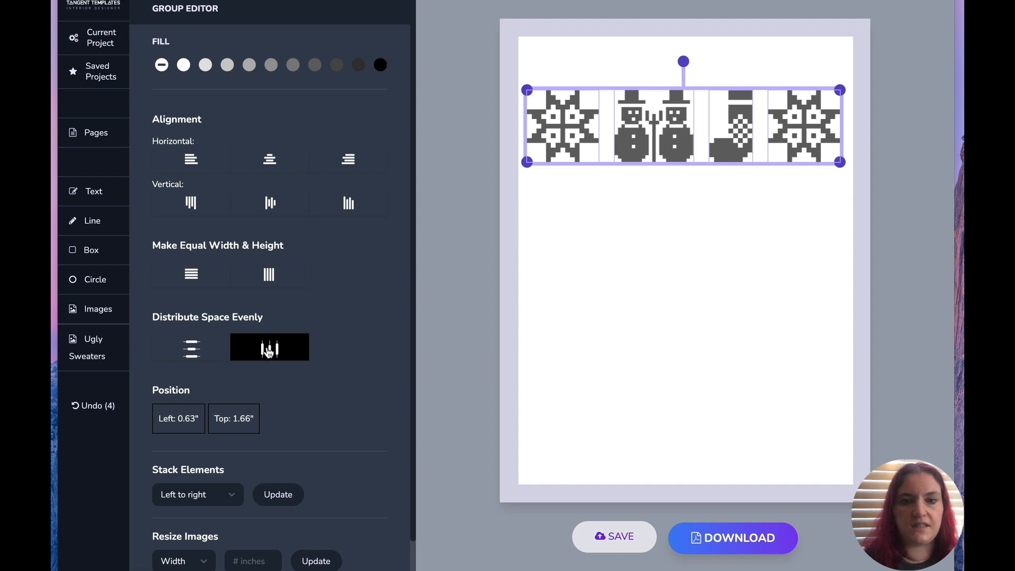
pyautogui.click(795, 234)
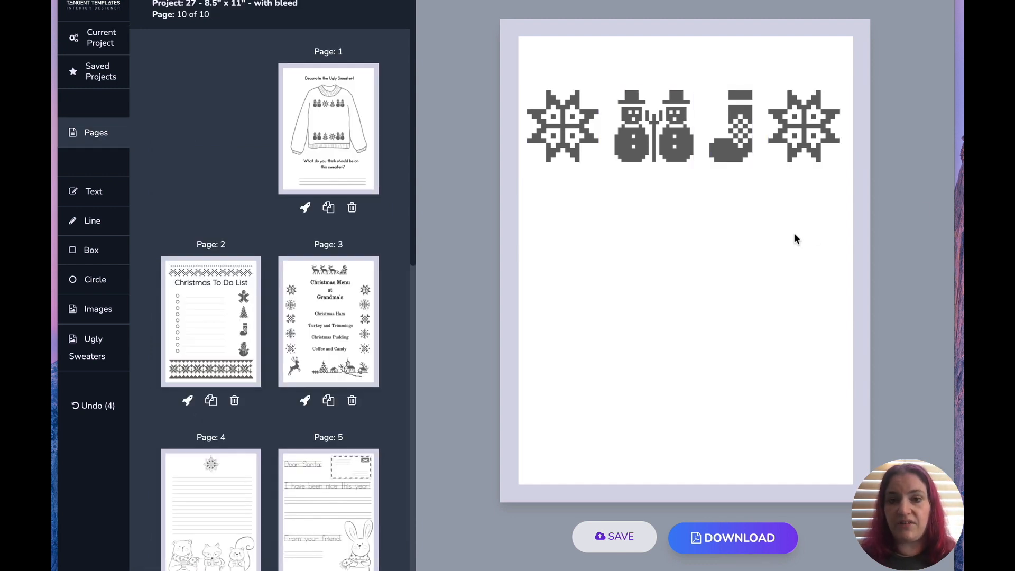
# Step: Shrink the four-image row, duplicate it, and set the two copies end to end across the middle of the page
pyautogui.moveTo(843, 214); pyautogui.dragTo(520, 108)
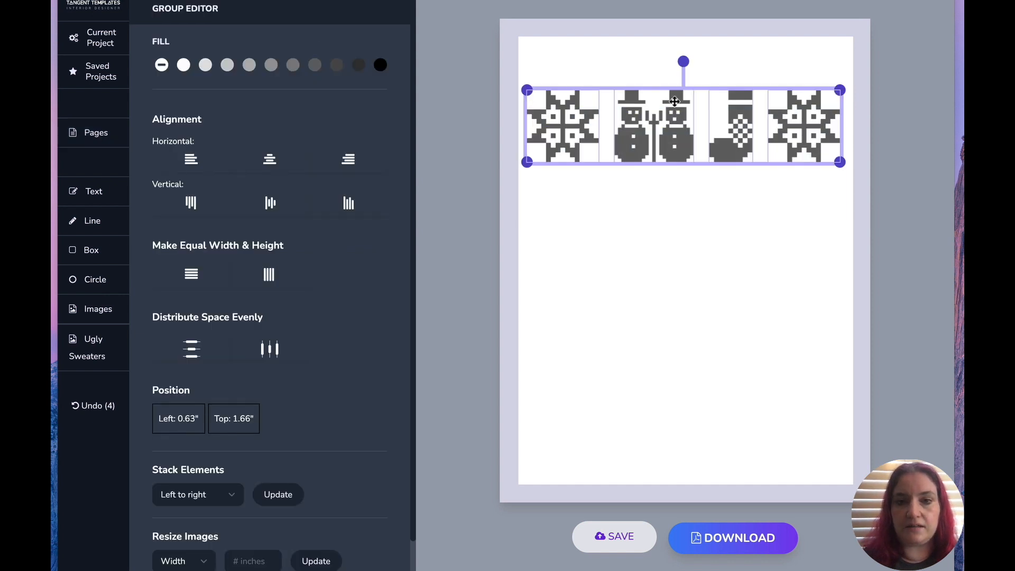
pyautogui.moveTo(841, 162); pyautogui.dragTo(724, 321)
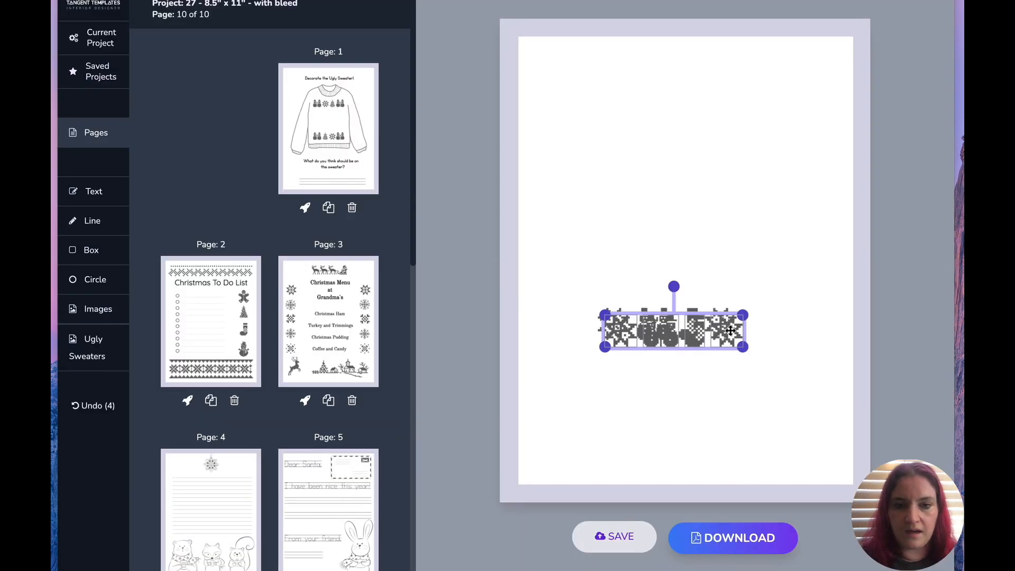
pyautogui.moveTo(728, 331); pyautogui.dragTo(817, 246)
pyautogui.moveTo(614, 323); pyautogui.dragTo(558, 240)
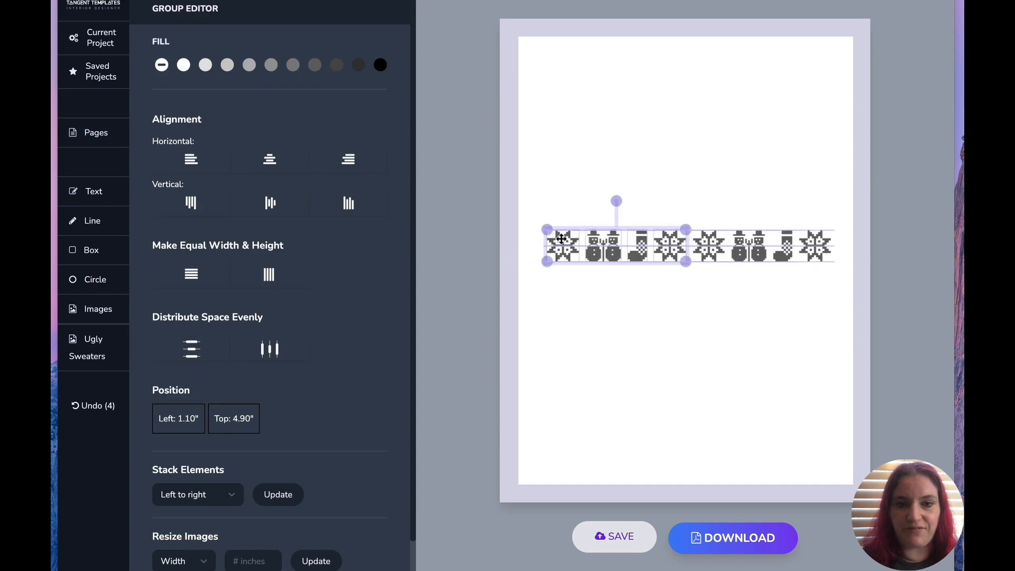
pyautogui.click(541, 277)
# Step: Distribute the eight images evenly in the horizontal direction and move the whole row down to the page's bottom edge as a border
pyautogui.moveTo(537, 298); pyautogui.dragTo(836, 235)
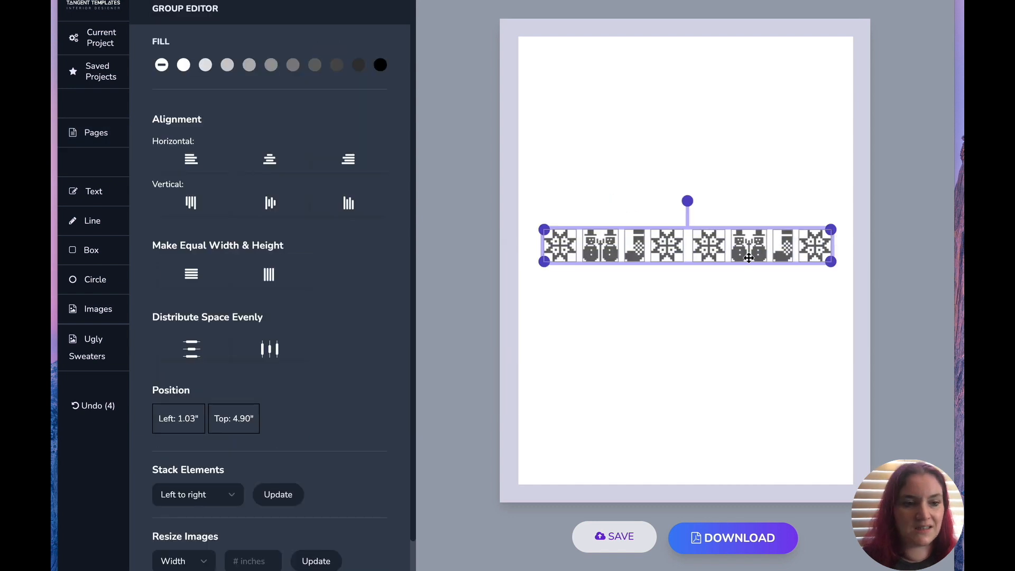
pyautogui.click(270, 350)
pyautogui.click(626, 339)
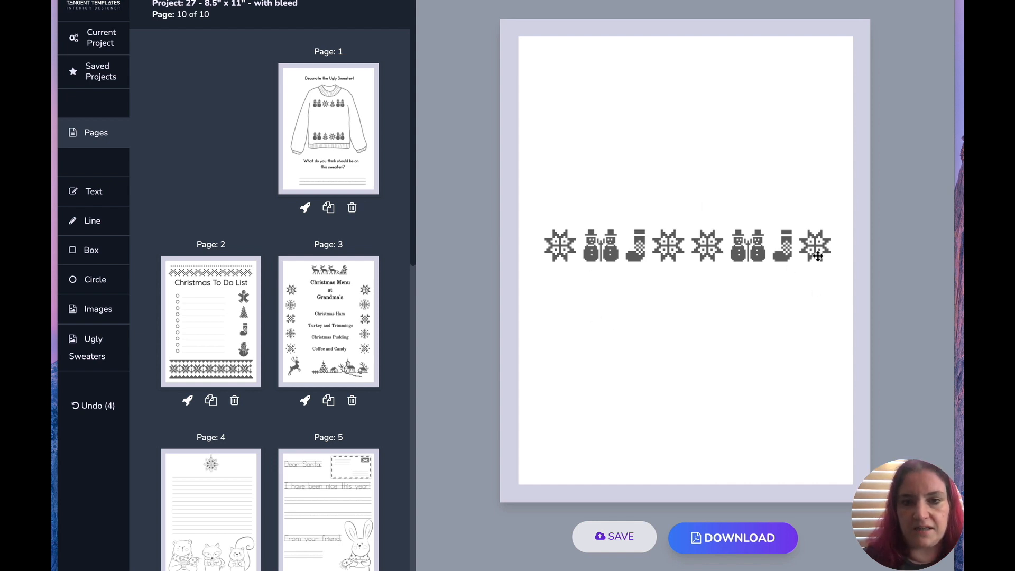
pyautogui.moveTo(829, 290); pyautogui.dragTo(558, 439)
pyautogui.click(551, 331)
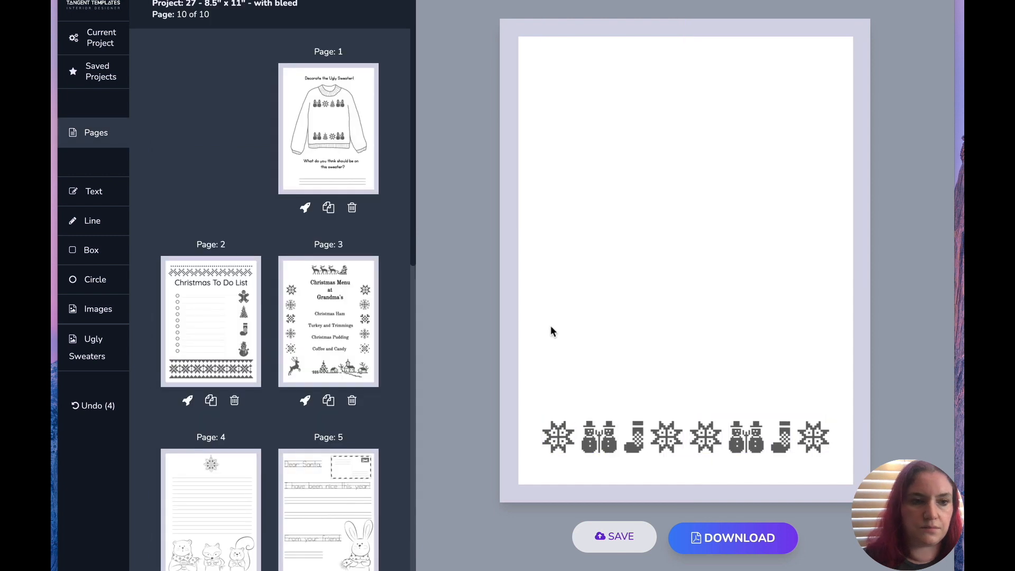
# Step: Place the eight-petalled star snowflake from the Ugly Sweaters image category near the page's top
pyautogui.click(73, 317)
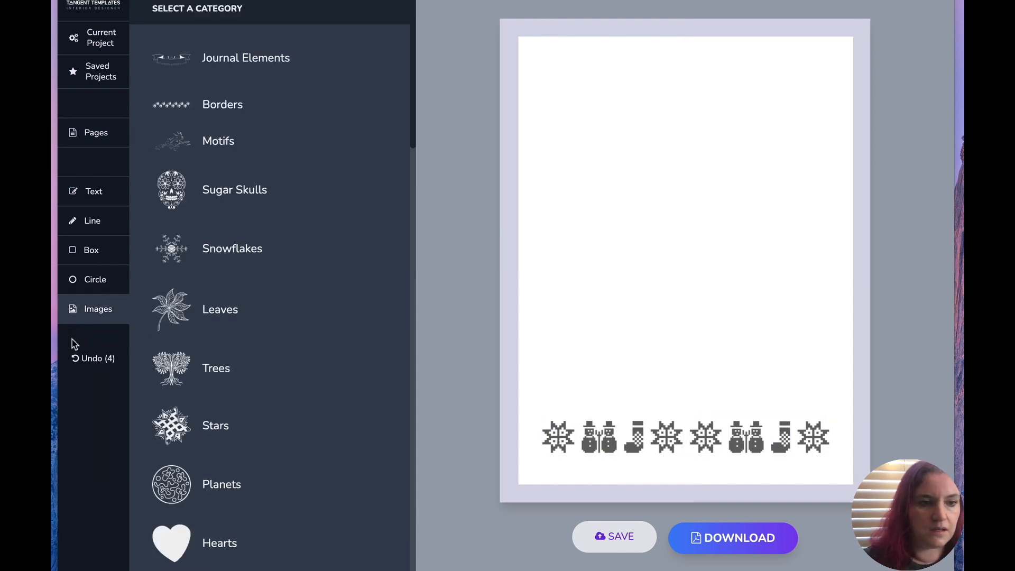
pyautogui.scroll(-20, 249, 333)
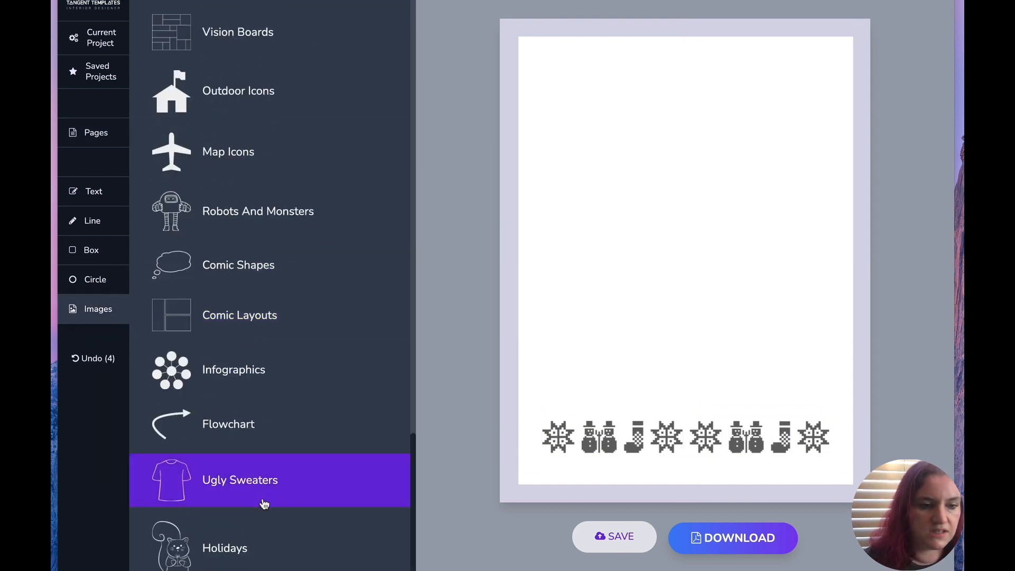
pyautogui.click(265, 504)
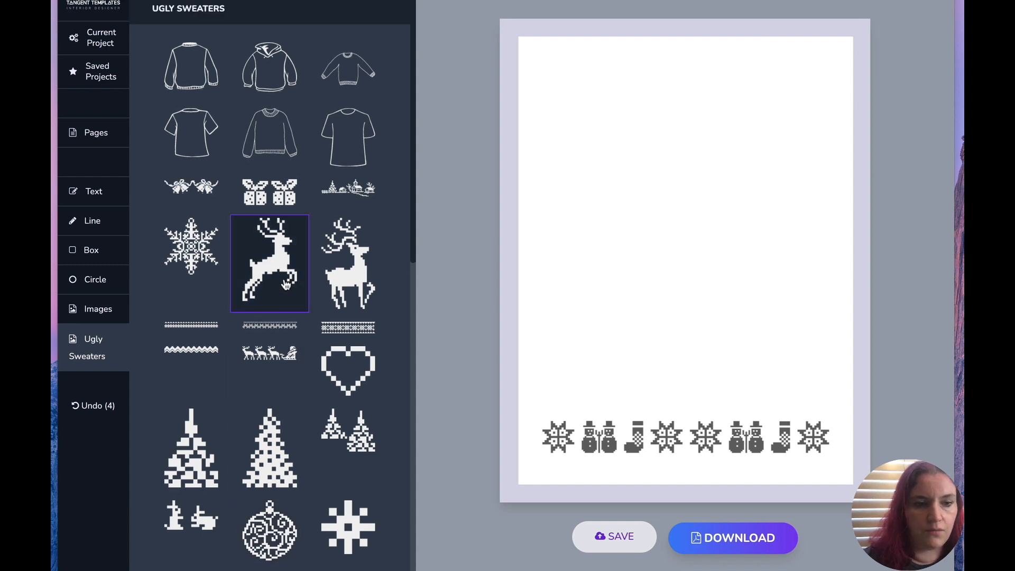
pyautogui.scroll(-10, 269, 444)
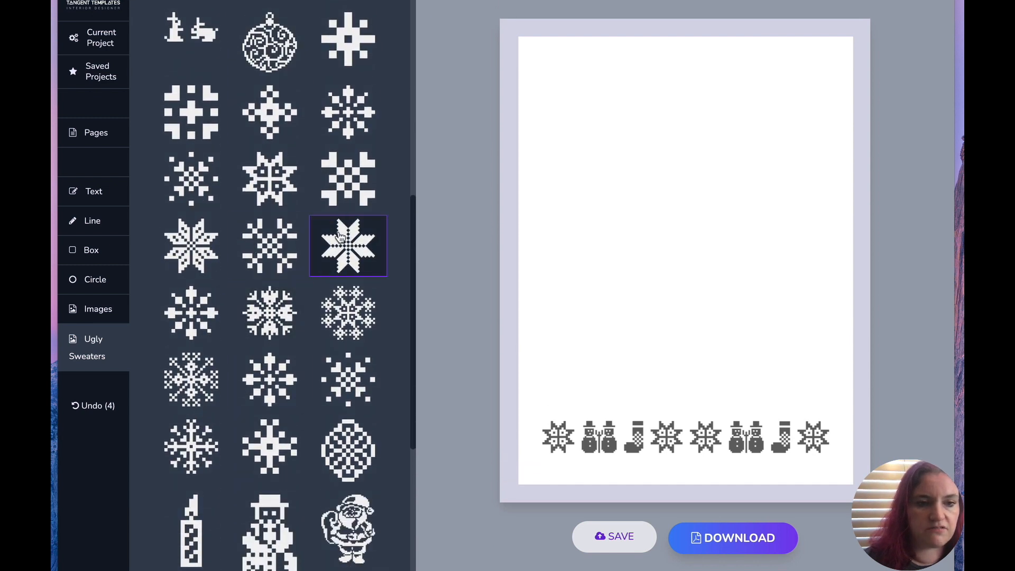
pyautogui.click(340, 237)
# Step: Add two more differently patterned snowflakes from the Ugly Sweaters collection to the page
pyautogui.click(79, 357)
pyautogui.scroll(-6, 358, 376)
pyautogui.click(270, 308)
pyautogui.click(100, 353)
pyautogui.scroll(-15, 302, 199)
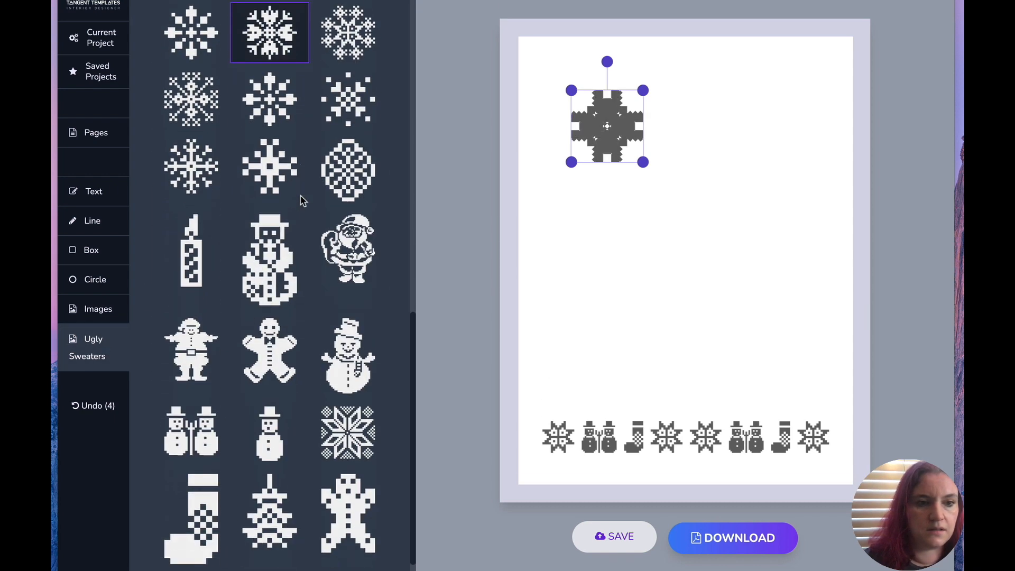
pyautogui.click(202, 174)
# Step: Add the single top-hatted snowman and another holiday image from the Ugly Sweaters collection to the page
pyautogui.click(82, 352)
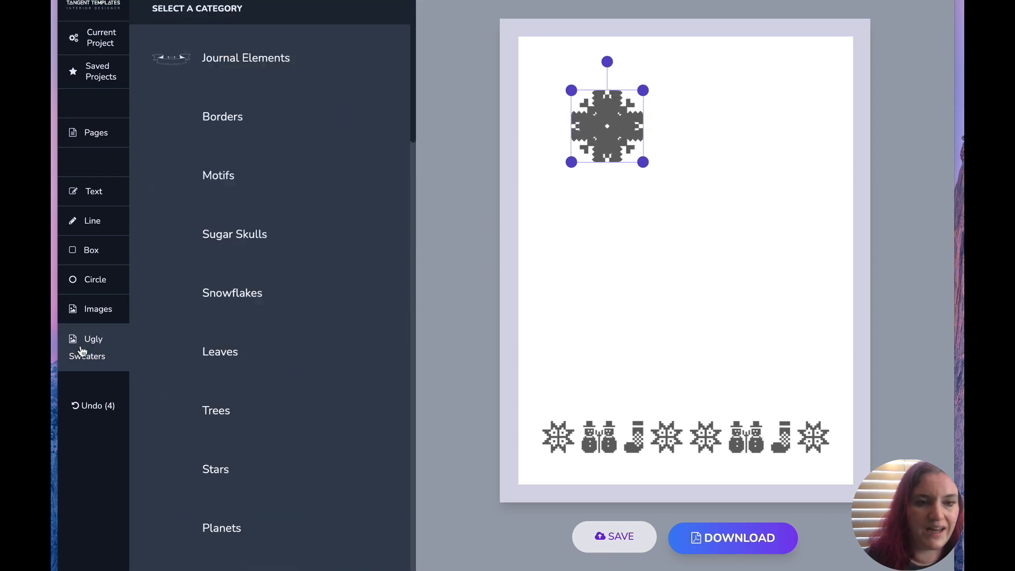
pyautogui.scroll(-10, 304, 261)
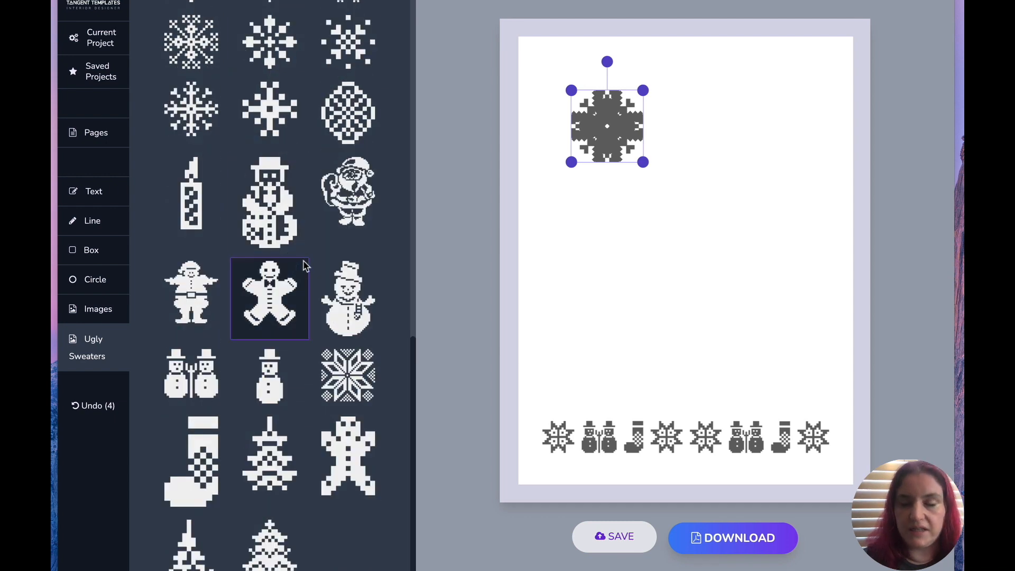
pyautogui.click(293, 364)
pyautogui.click(87, 347)
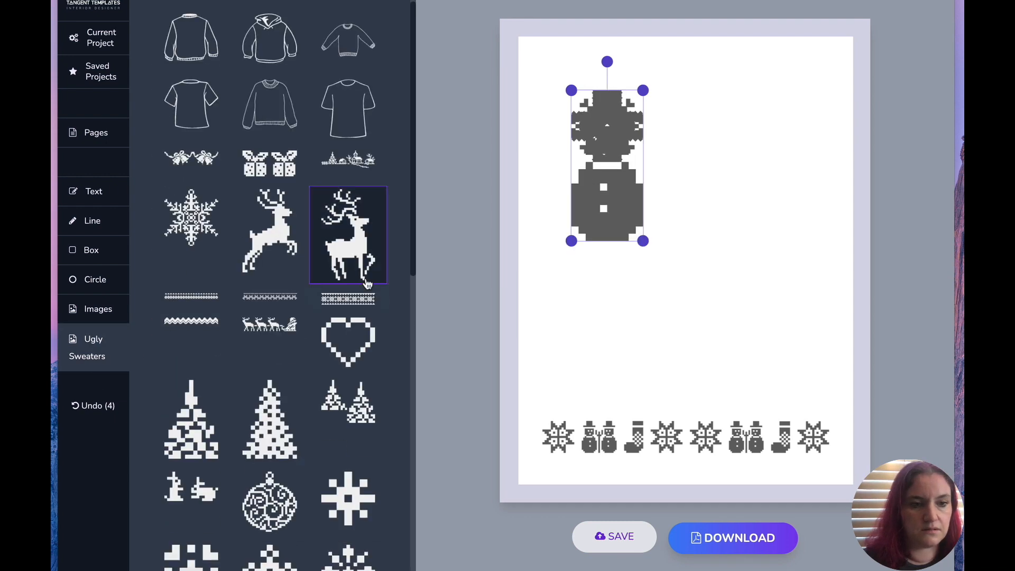
pyautogui.scroll(-10, 382, 295)
pyautogui.click(347, 294)
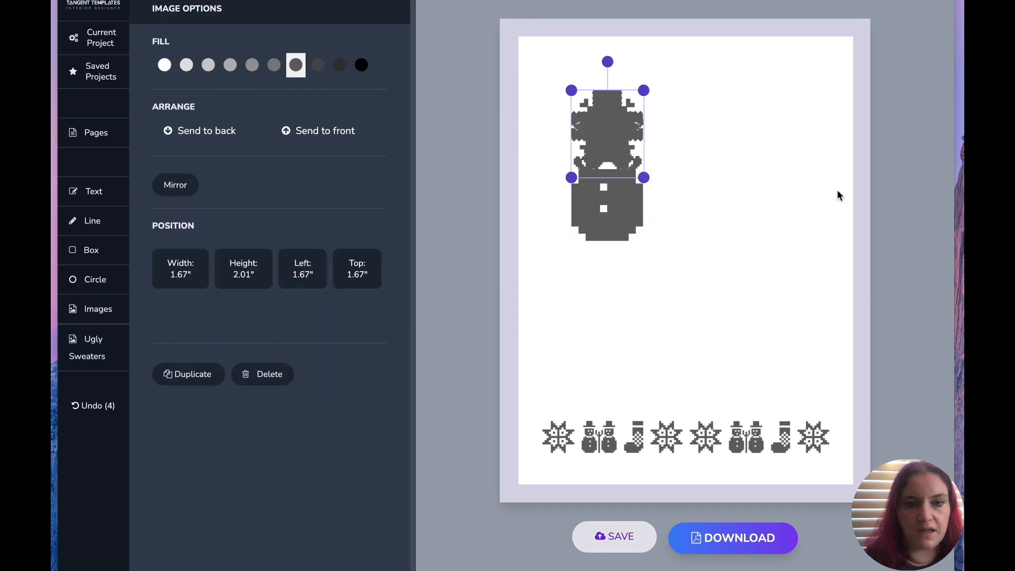
# Step: Move the bottom border row of eight images closer to the page's lower edge and select the overlapping images near the top
pyautogui.moveTo(762, 242); pyautogui.dragTo(743, 224)
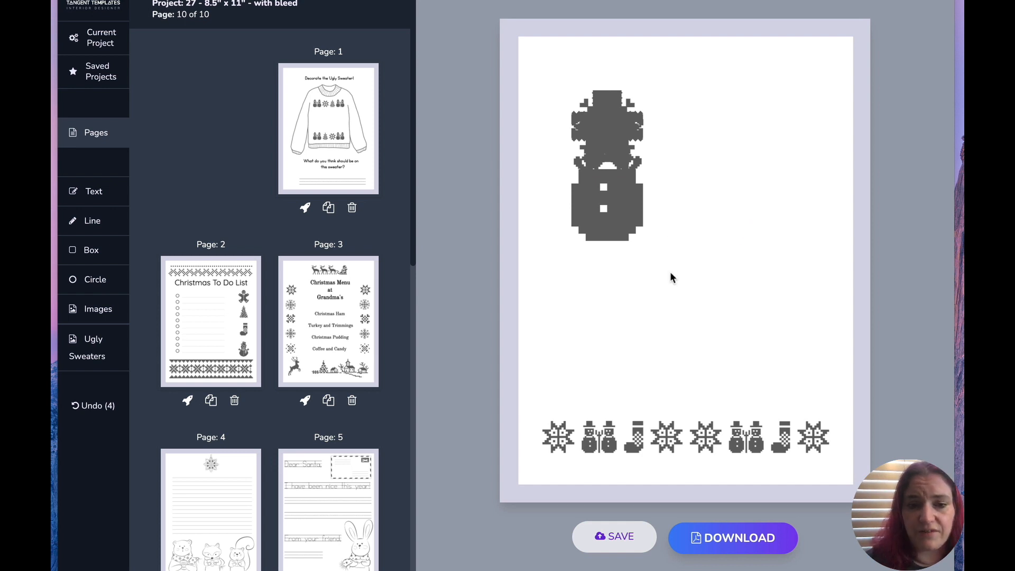
pyautogui.moveTo(532, 408); pyautogui.dragTo(826, 464)
pyautogui.moveTo(757, 288); pyautogui.dragTo(512, 75)
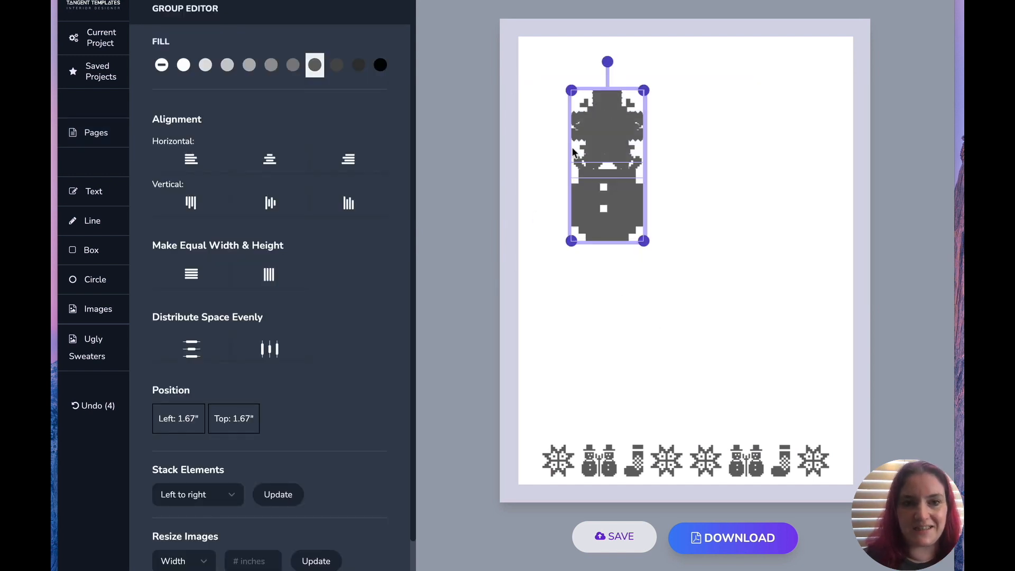
# Step: Resize the selected overlapping images to a width of 0.67 inches
pyautogui.click(202, 565)
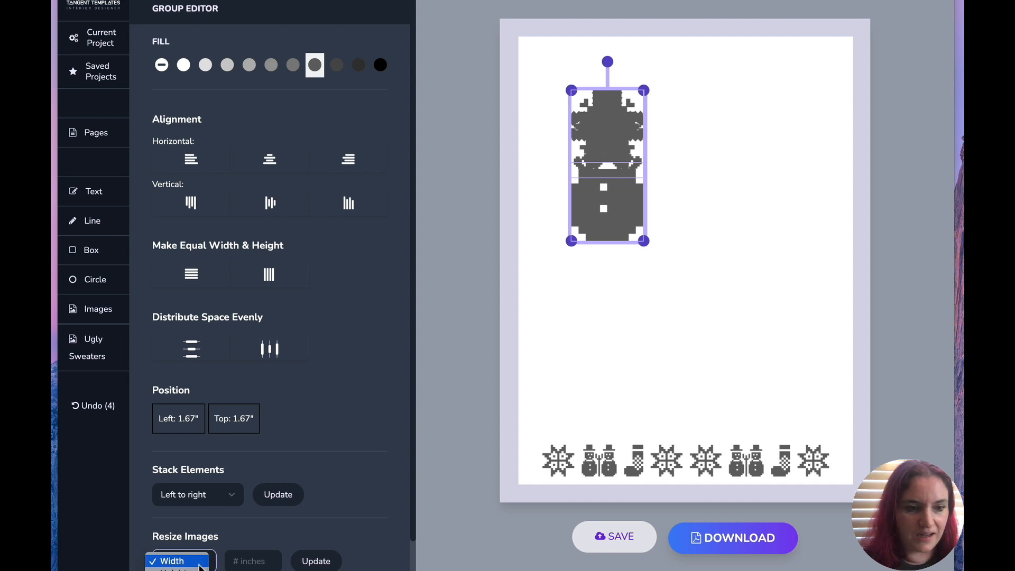
pyautogui.click(172, 569)
pyautogui.click(247, 562)
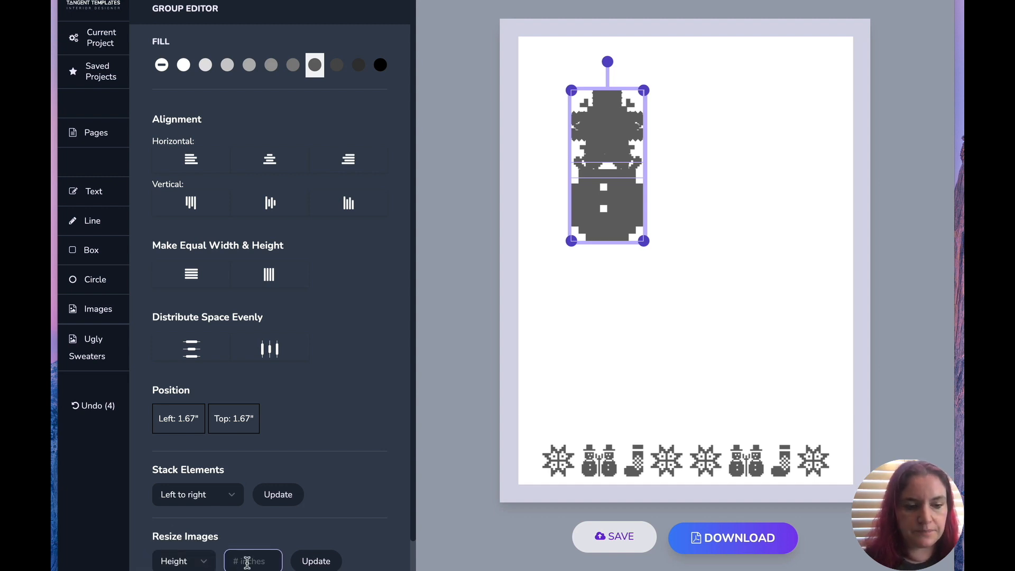
pyautogui.click(209, 560)
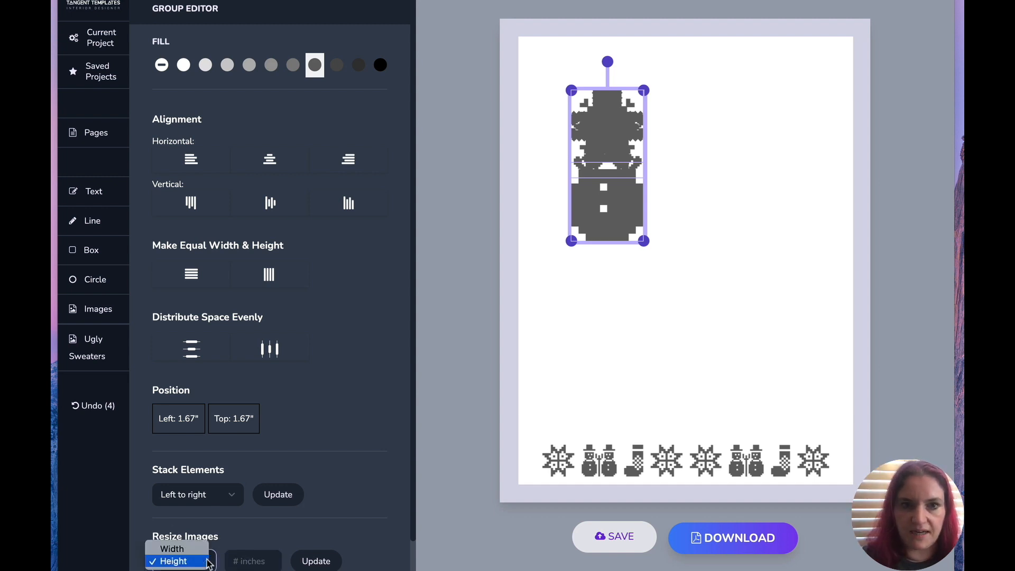
pyautogui.click(172, 549)
pyautogui.click(247, 561)
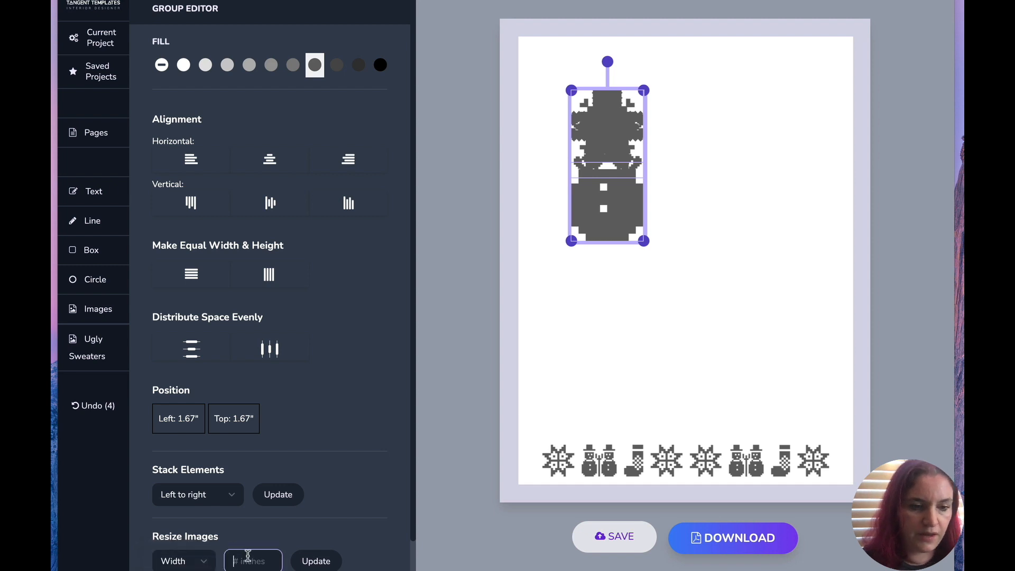
pyautogui.write('1')
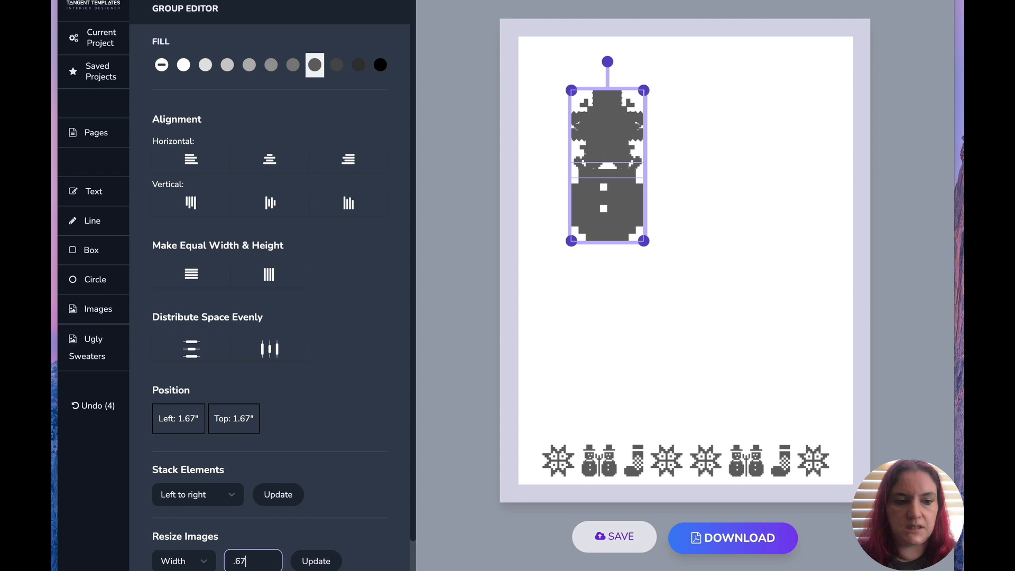
pyautogui.click(314, 563)
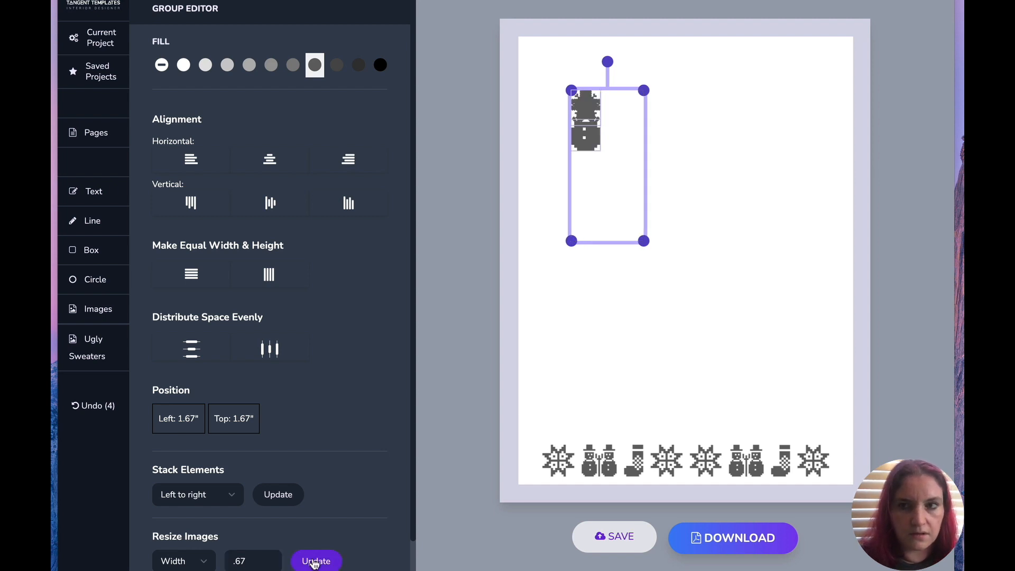
# Step: Set the width of the selected overlapping images to 1 inch
pyautogui.moveTo(257, 561); pyautogui.dragTo(186, 552)
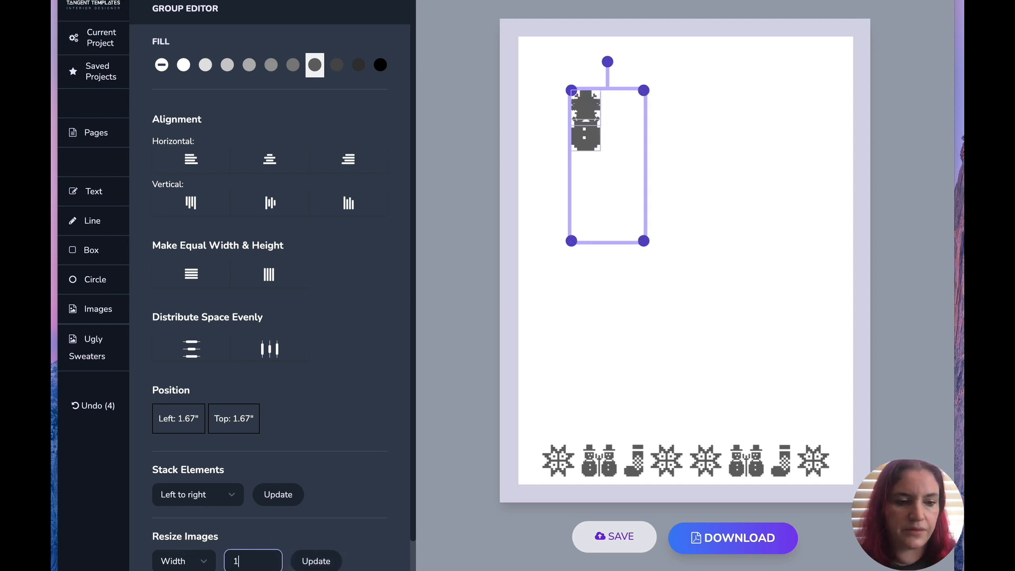
pyautogui.write('1')
pyautogui.click(308, 564)
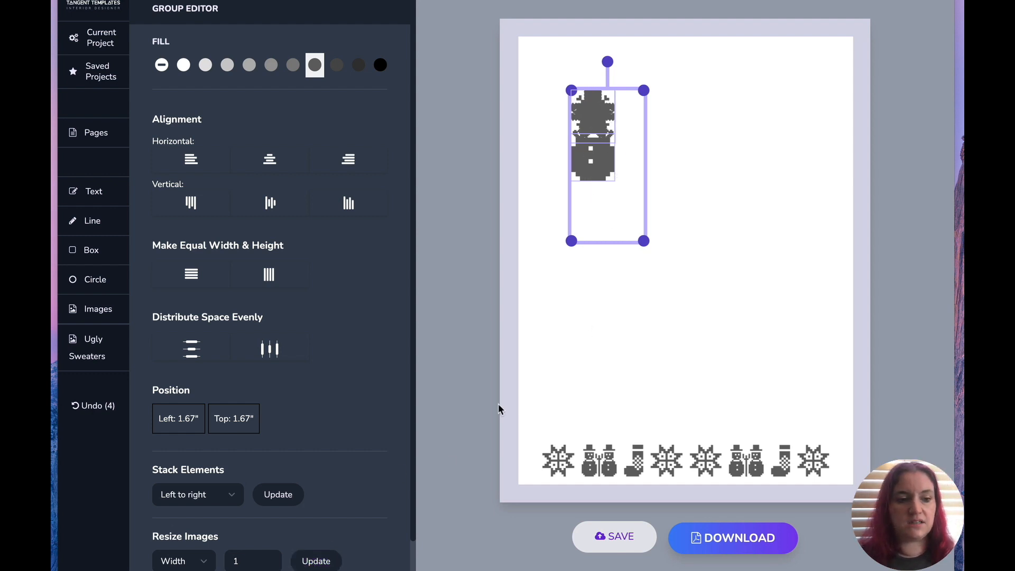
# Step: Stack the selected snowflakes, snowman and gingerbread man from top to bottom
pyautogui.click(213, 506)
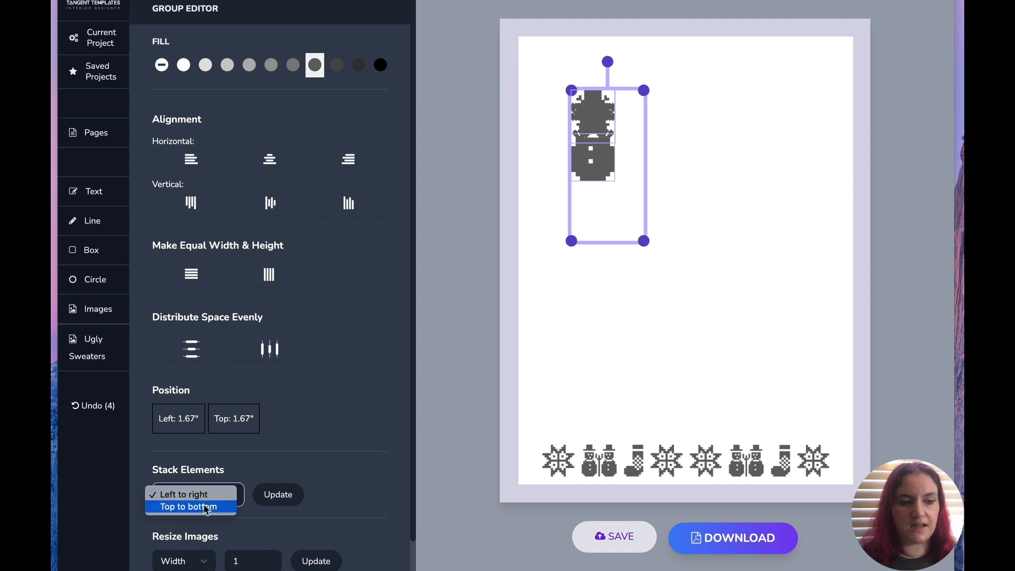
pyautogui.click(206, 507)
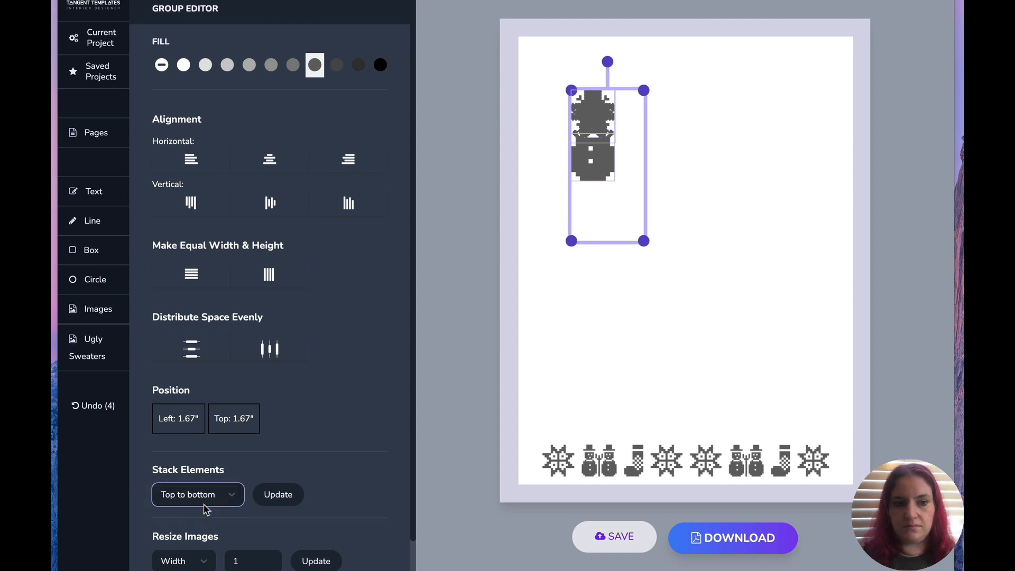
pyautogui.click(270, 500)
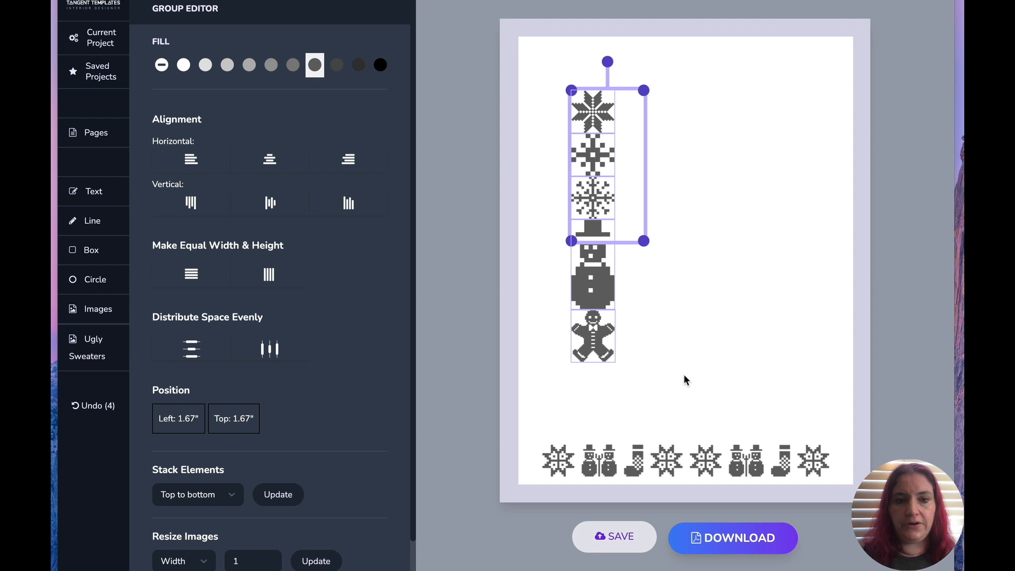
# Step: Move the stacked column of five images to the page's upper-left corner
pyautogui.click(615, 357)
pyautogui.moveTo(654, 397); pyautogui.dragTo(567, 67)
pyautogui.click(680, 137)
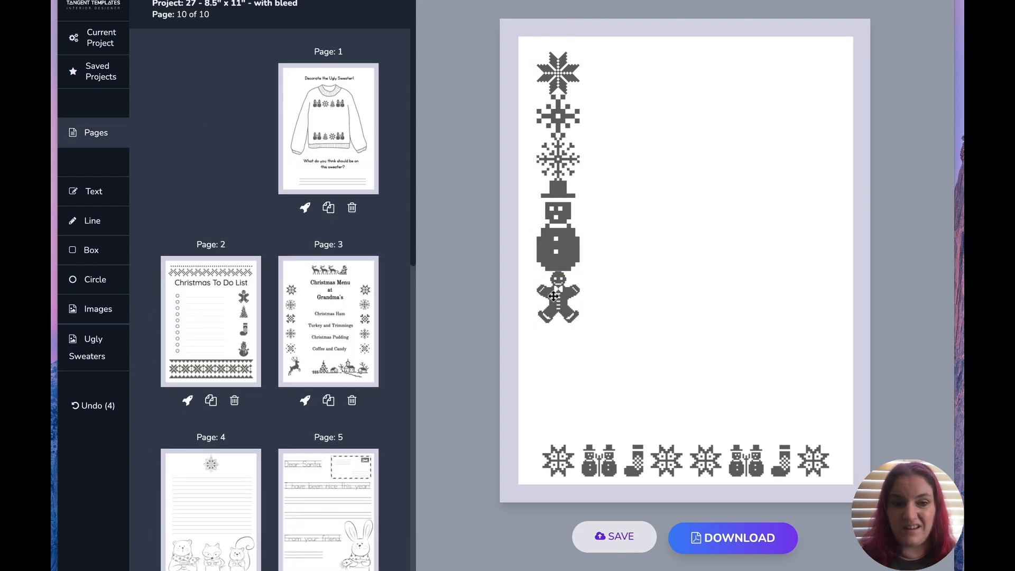
# Step: Move the gingerbread man down to just above the bottom border and distribute the five column images evenly in the vertical direction
pyautogui.moveTo(561, 298); pyautogui.dragTo(561, 393)
pyautogui.moveTo(629, 48); pyautogui.dragTo(480, 432)
pyautogui.moveTo(479, 423); pyautogui.dragTo(478, 417)
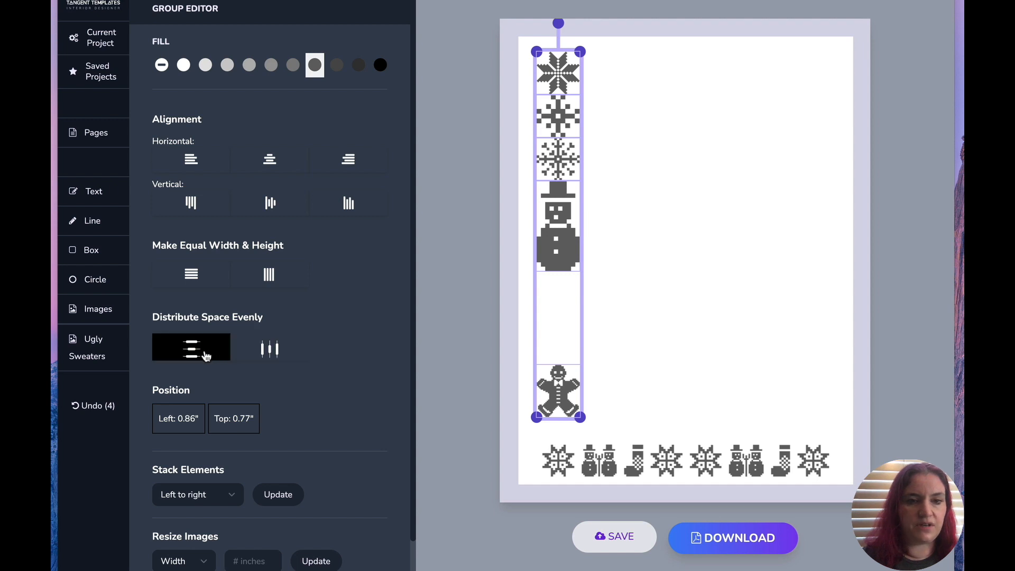
pyautogui.click(210, 354)
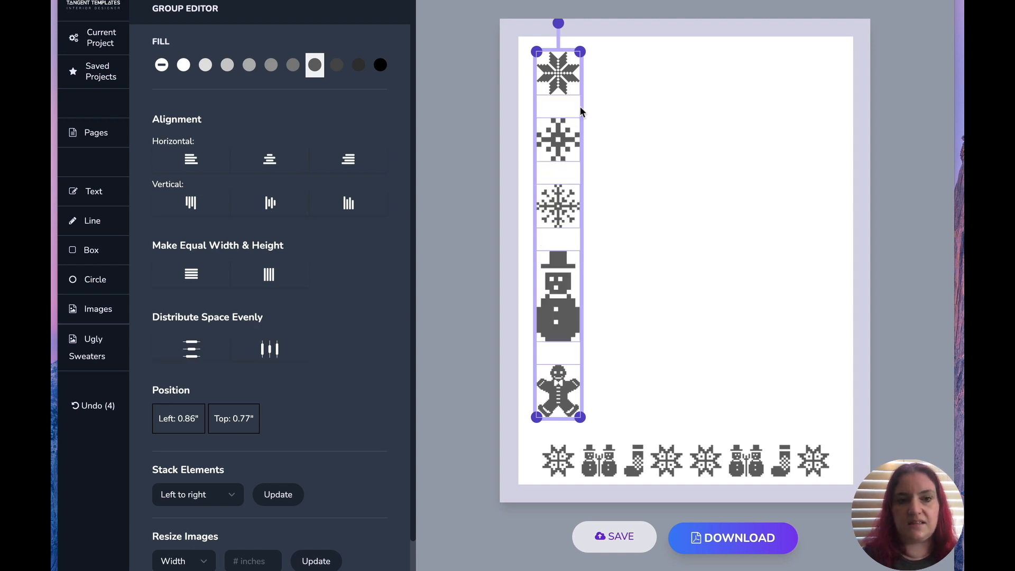
# Step: Shrink the column to about 0.48 inches wide and move it to about 0.76 inches from the left and 0.63 inches from the top
pyautogui.moveTo(564, 76); pyautogui.dragTo(565, 76)
pyautogui.moveTo(580, 417); pyautogui.dragTo(560, 231)
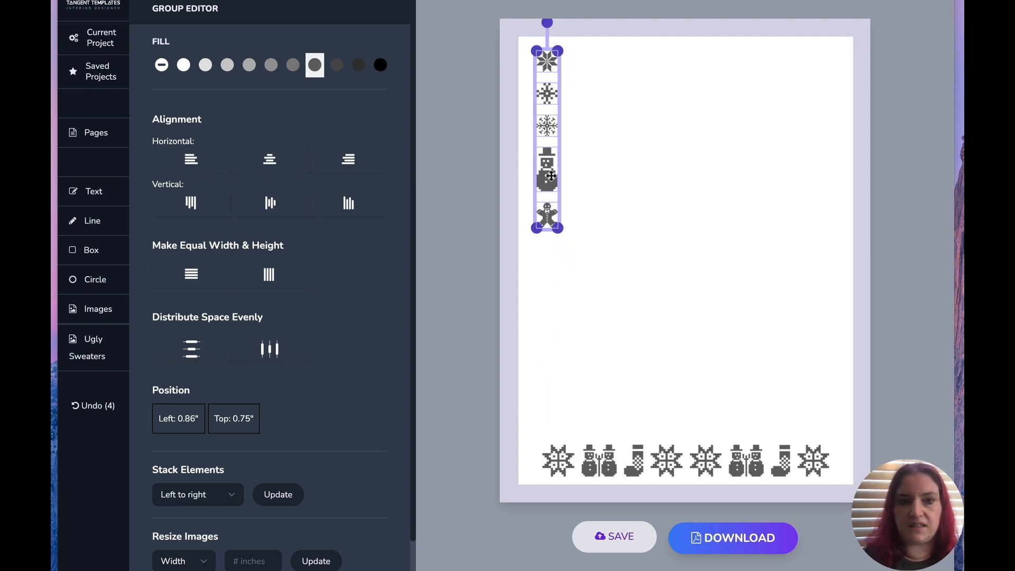
pyautogui.moveTo(546, 173); pyautogui.dragTo(542, 168)
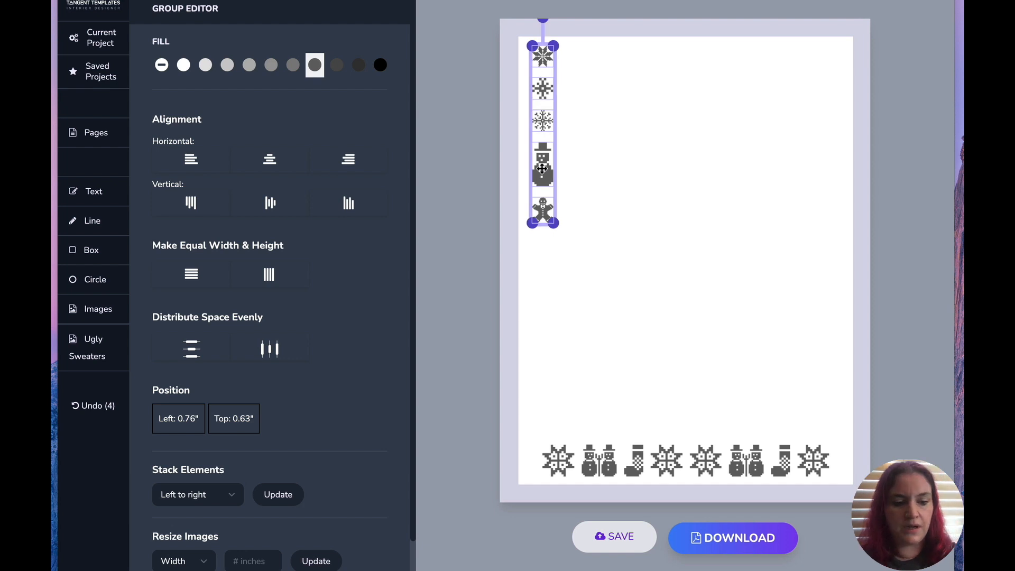
# Step: Paste a copy of the five-image column and place it directly below the original along the page's left edge
pyautogui.press('super+v')
pyautogui.moveTo(541, 172); pyautogui.dragTo(545, 367)
pyautogui.click(733, 318)
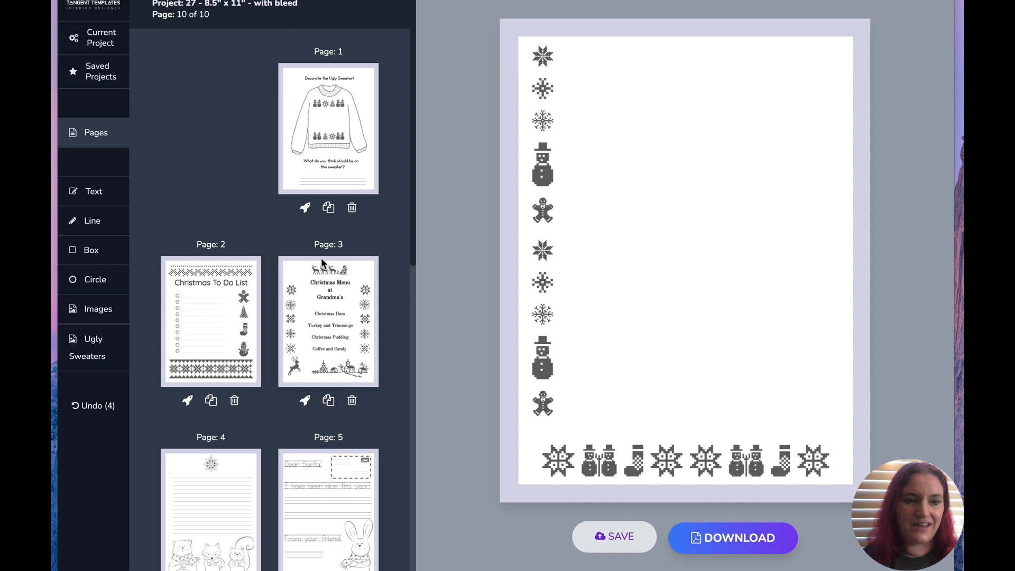
pyautogui.moveTo(605, 243); pyautogui.dragTo(535, 146)
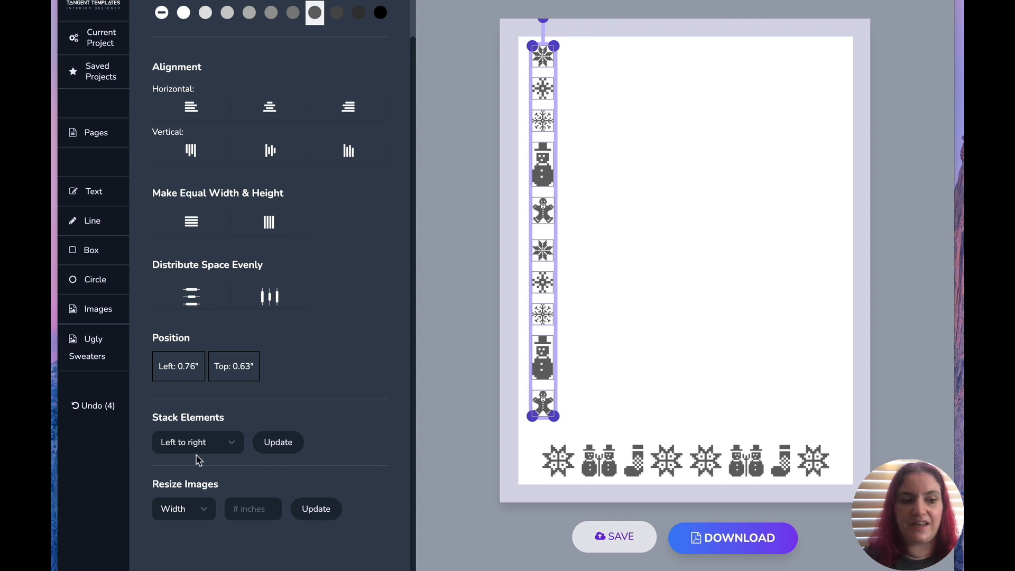
pyautogui.click(690, 323)
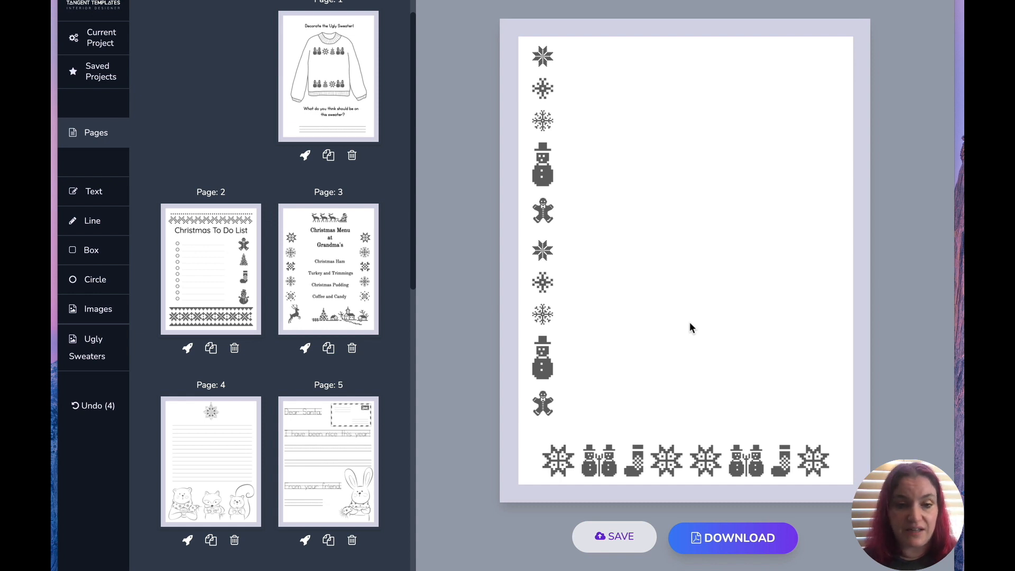
# Step: Scatter several snowflakes, snowmen and a gingerbread man out of the left column to uneven positions on the page
pyautogui.moveTo(582, 304); pyautogui.dragTo(641, 127)
pyautogui.moveTo(616, 361); pyautogui.dragTo(596, 210)
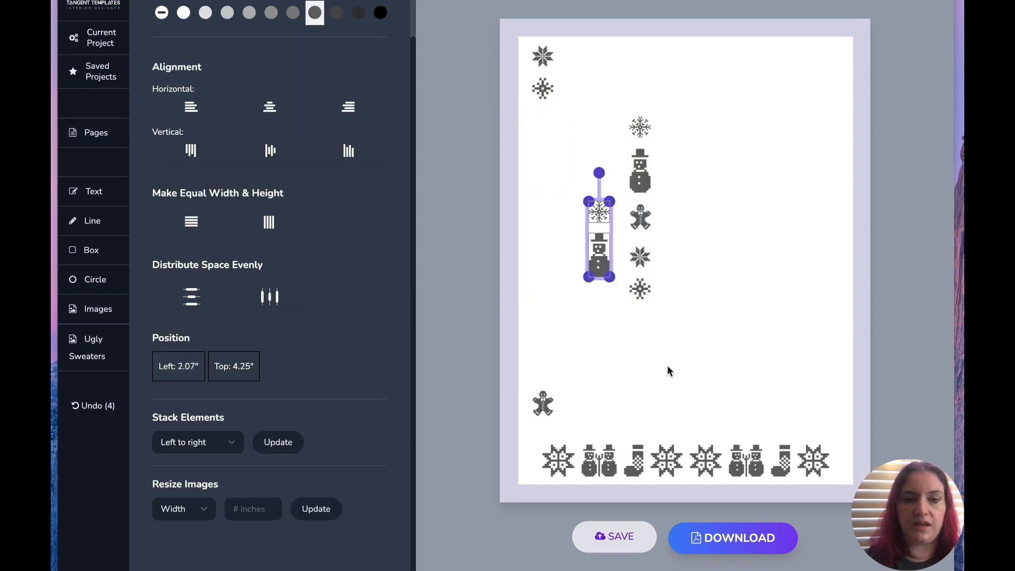
pyautogui.click(657, 375)
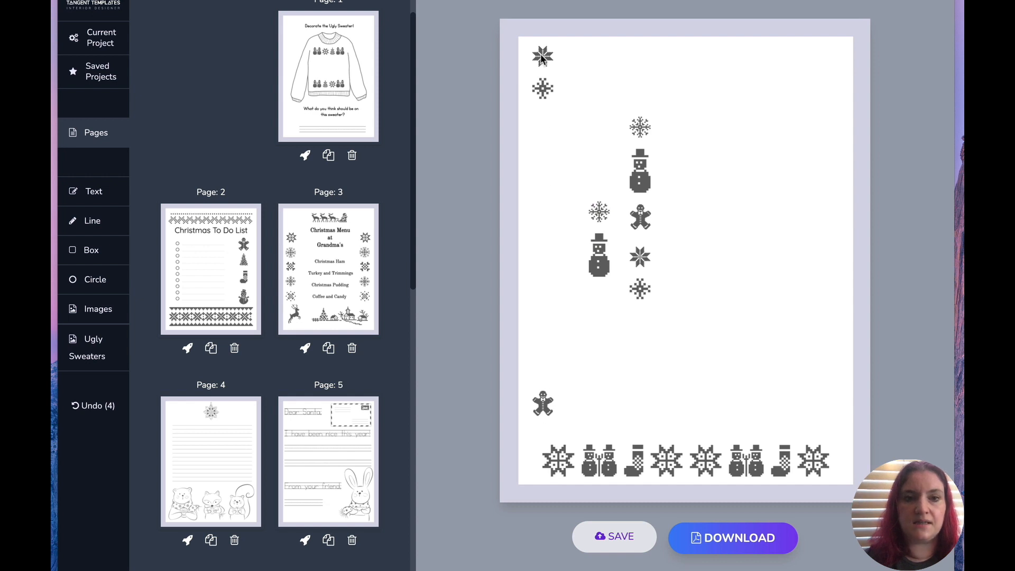
pyautogui.moveTo(543, 89); pyautogui.dragTo(581, 144)
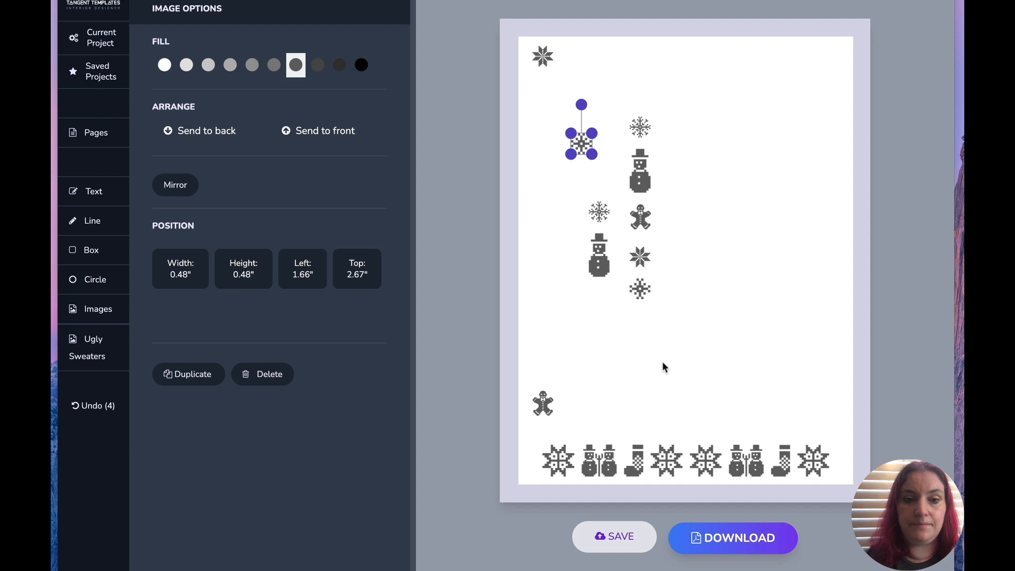
# Step: Align all ten scattered images to the left and distribute them evenly in the vertical direction to form a side border
pyautogui.moveTo(682, 415); pyautogui.dragTo(473, 46)
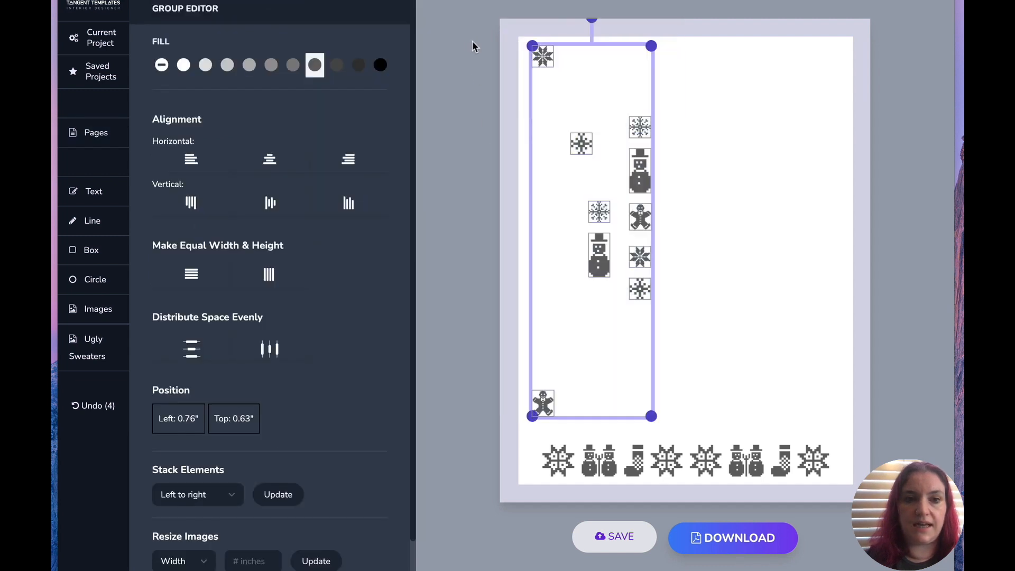
pyautogui.click(194, 164)
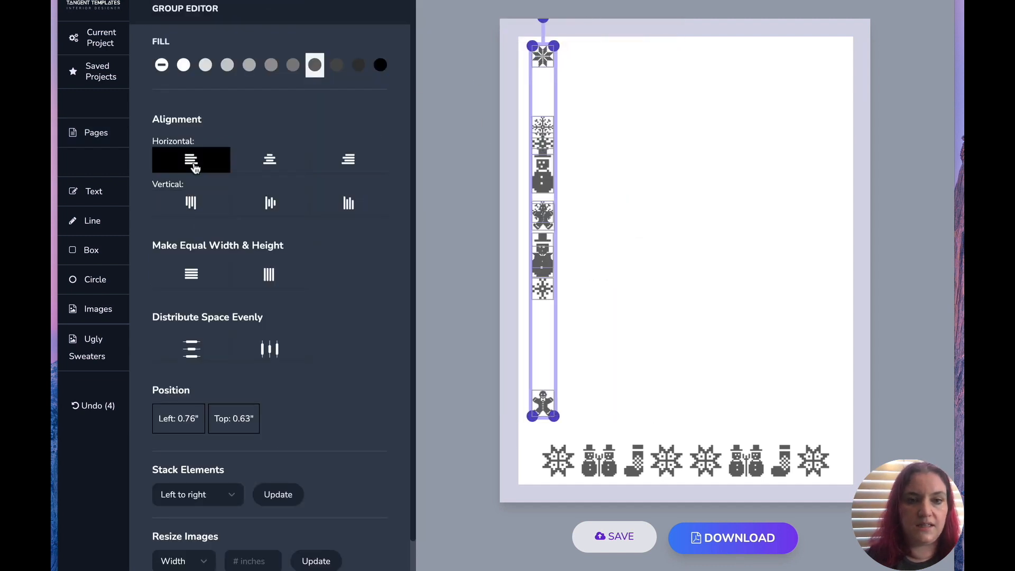
pyautogui.click(207, 357)
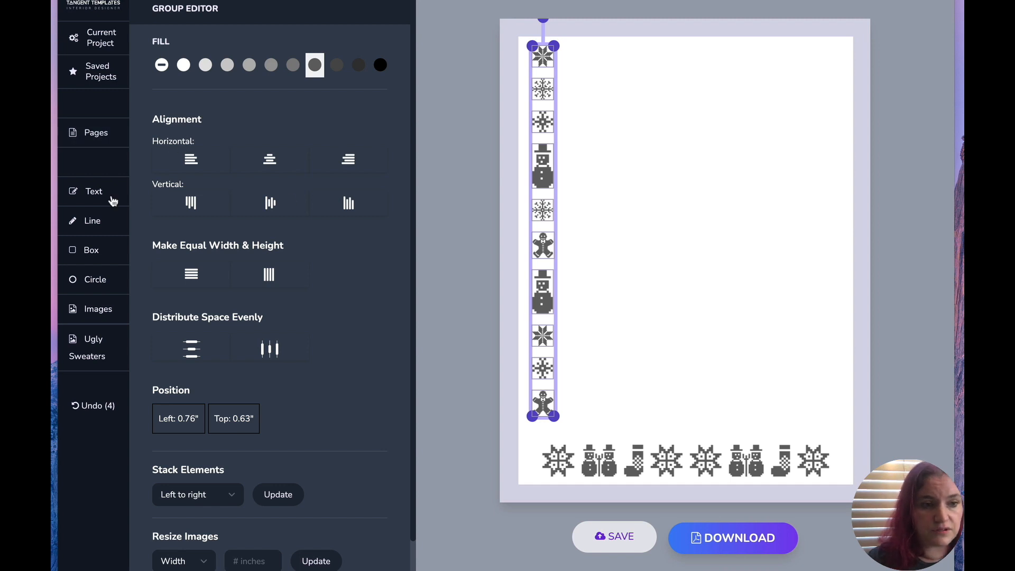
# Step: Add the seven-candle holder from the Holidays images and enlarge it in the page's upper-right area
pyautogui.click(94, 302)
pyautogui.scroll(-20, 175, 230)
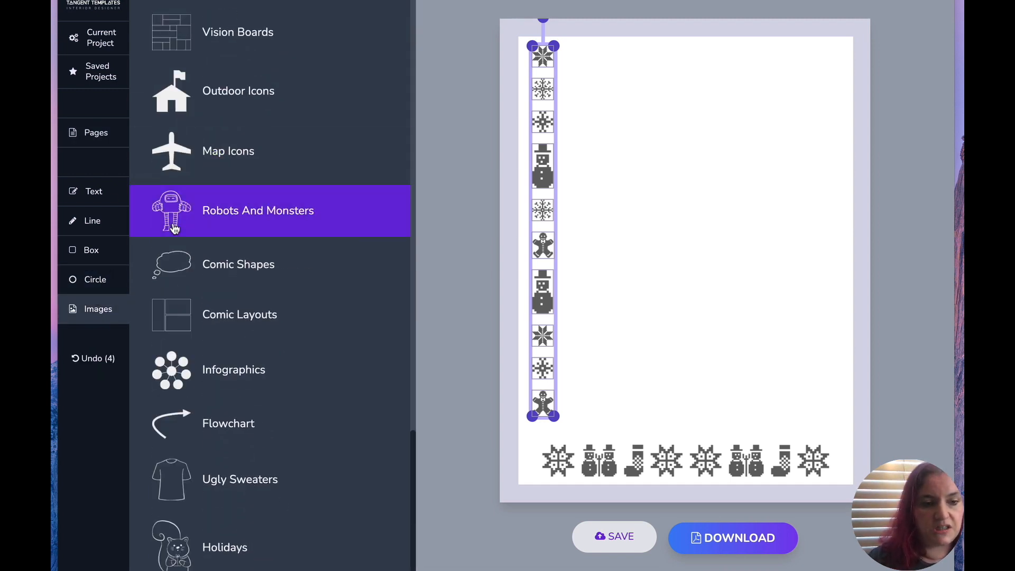
pyautogui.click(236, 533)
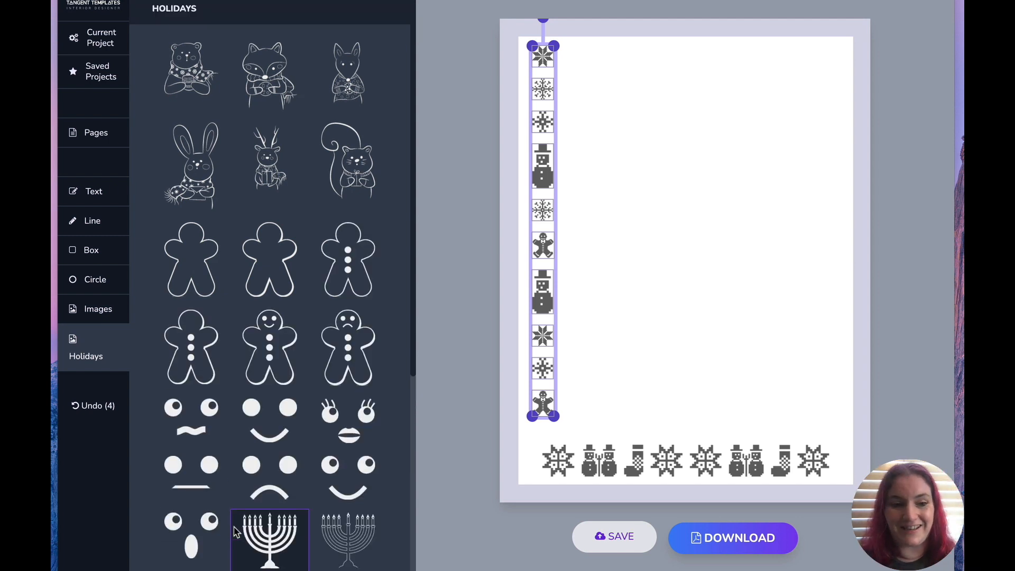
pyautogui.scroll(-6, 235, 532)
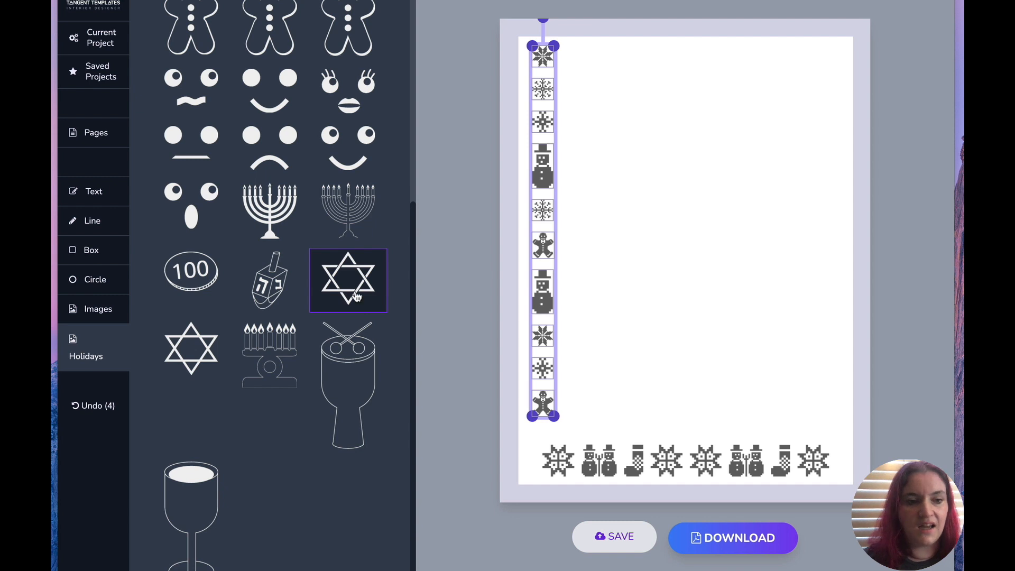
pyautogui.click(272, 364)
pyautogui.moveTo(608, 139); pyautogui.dragTo(712, 129)
pyautogui.moveTo(747, 166); pyautogui.dragTo(809, 243)
# Step: Add the drum with drumsticks from the Holidays images below the candle holder
pyautogui.click(98, 362)
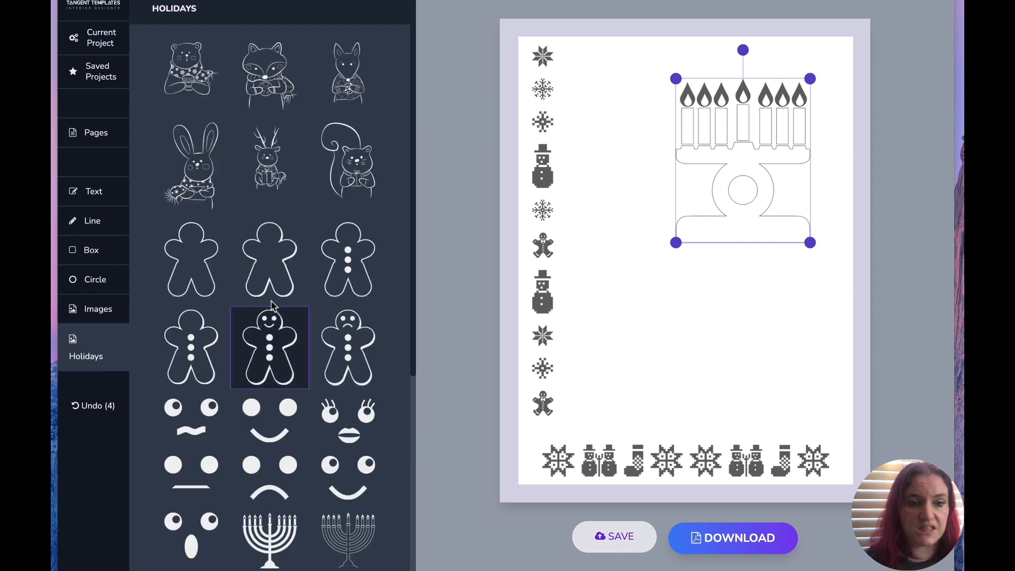
pyautogui.scroll(-5, 269, 317)
pyautogui.click(343, 381)
pyautogui.moveTo(629, 151); pyautogui.dragTo(796, 312)
# Step: Delete the candle holder and the drum from the page together
pyautogui.moveTo(832, 191); pyautogui.dragTo(756, 341)
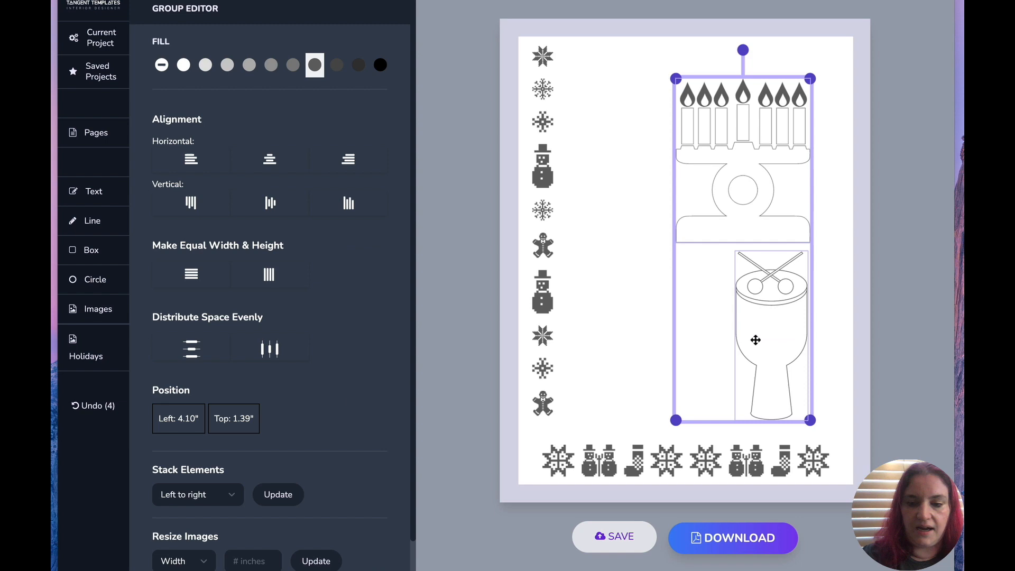
pyautogui.press('Delete')
# Step: View the Eight Night Planner on page 6 and the lined page with the three animals on page 4
pyautogui.scroll(-10, 211, 328)
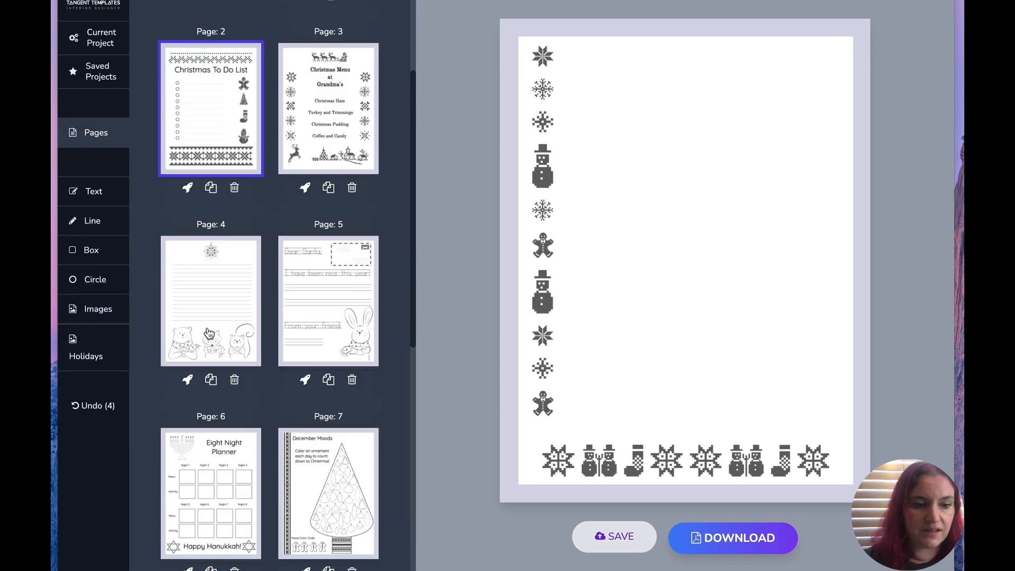
pyautogui.click(211, 173)
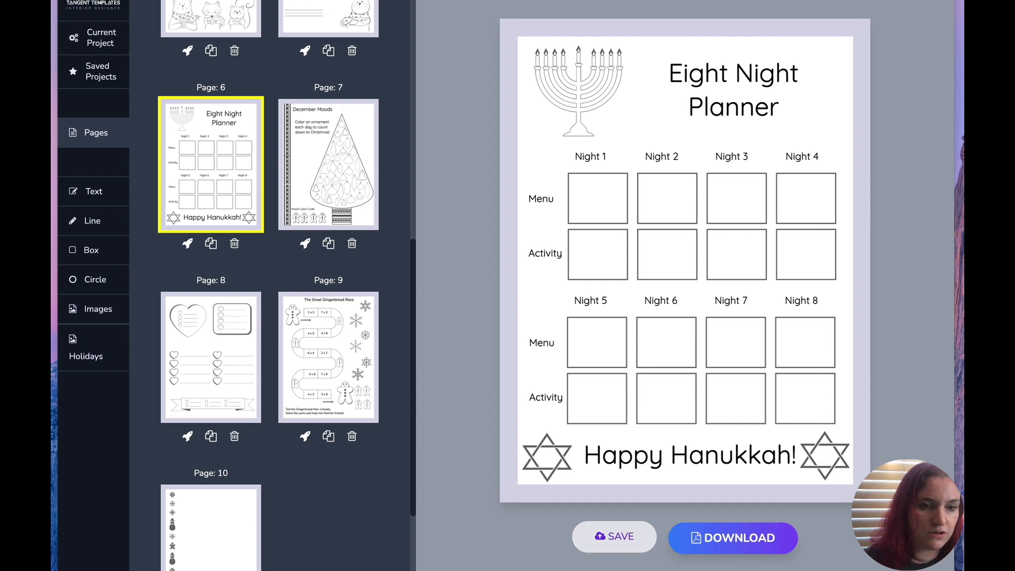
pyautogui.scroll(5, 363, 567)
pyautogui.scroll(1, 317, 476)
pyautogui.click(242, 340)
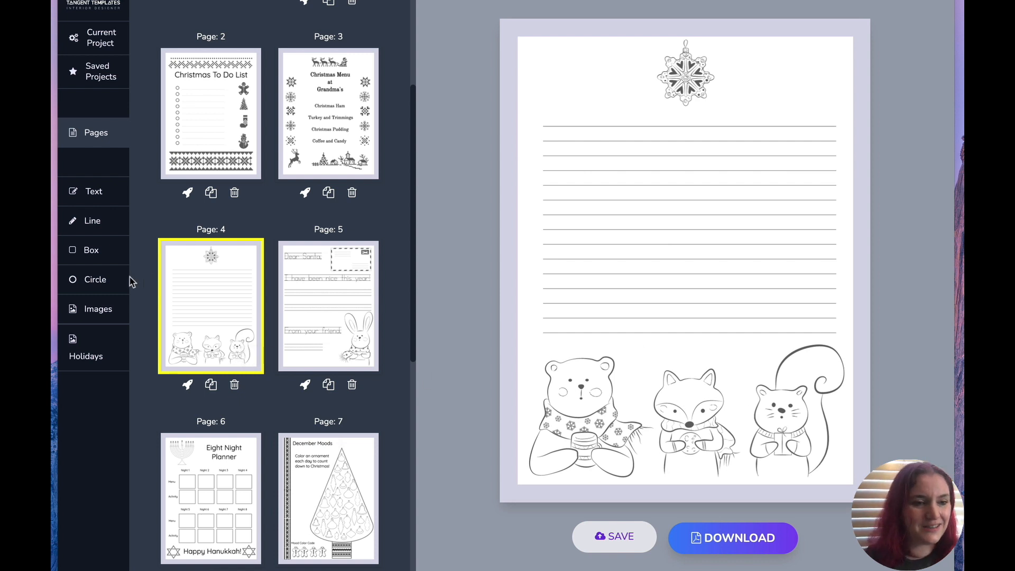
# Step: Look through the Holidays images, from the animals and gingerbread men down to the faces and Hanukkah items
pyautogui.click(72, 349)
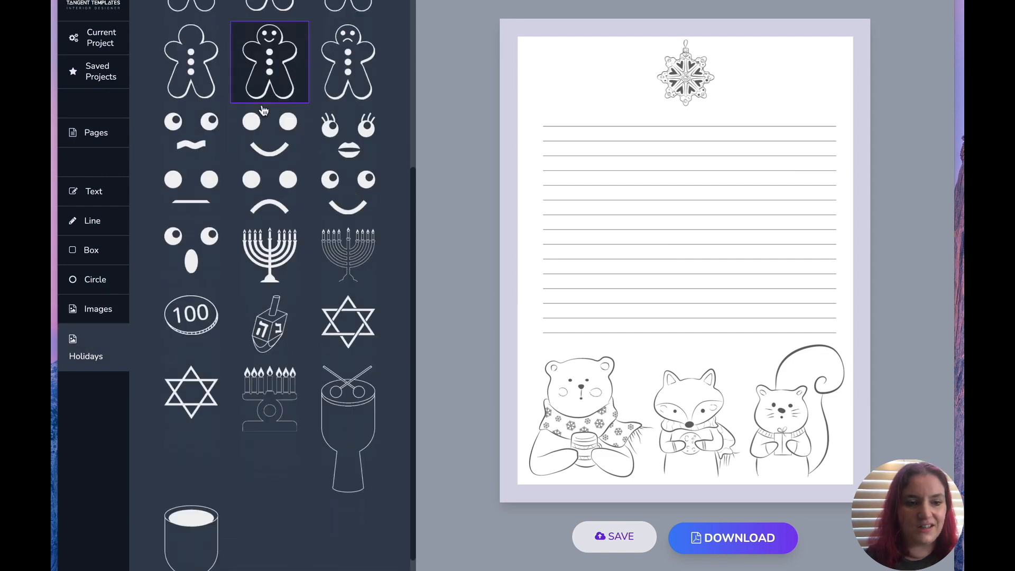
pyautogui.scroll(5, 263, 110)
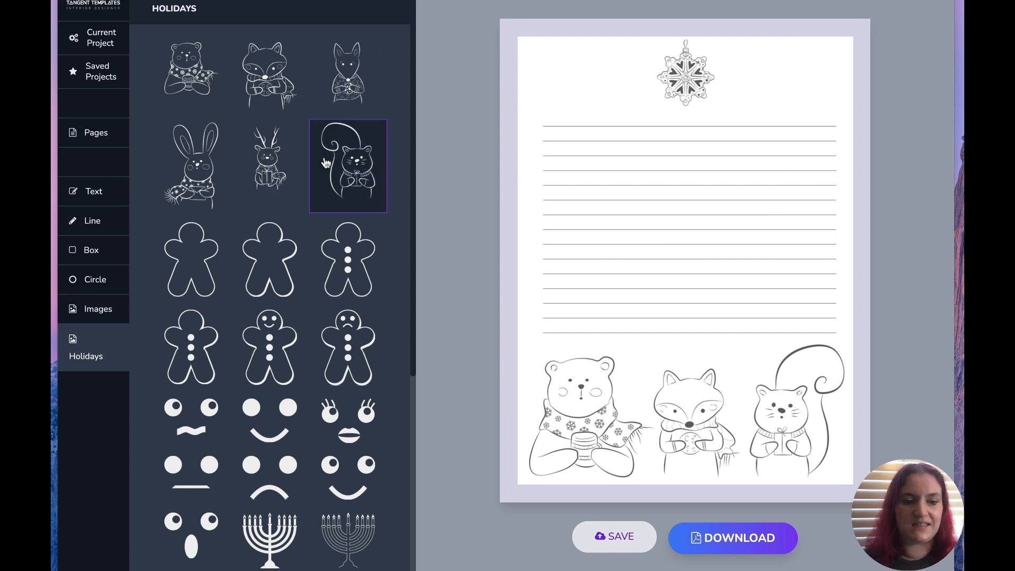
pyautogui.scroll(-3, 318, 253)
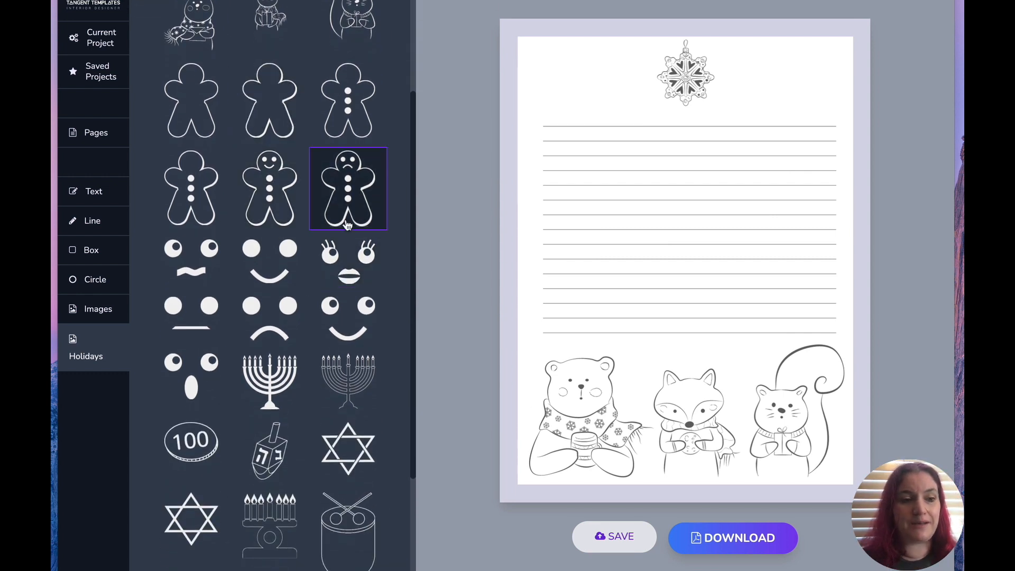
# Step: On page 9, move the 2 x 3 sum up slightly and add a short answer line beneath it in the same square
pyautogui.click(89, 133)
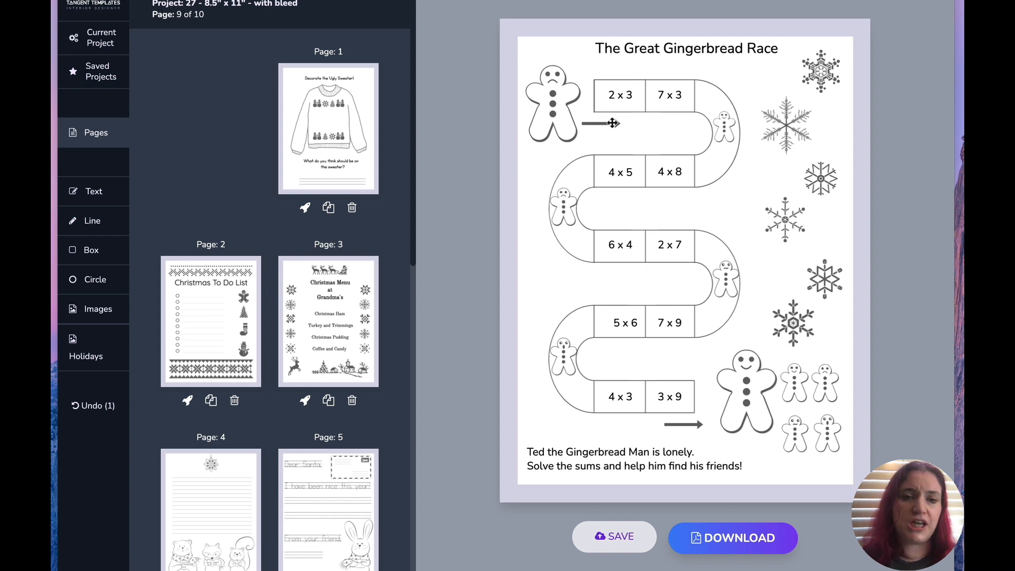
pyautogui.moveTo(616, 95); pyautogui.dragTo(616, 90)
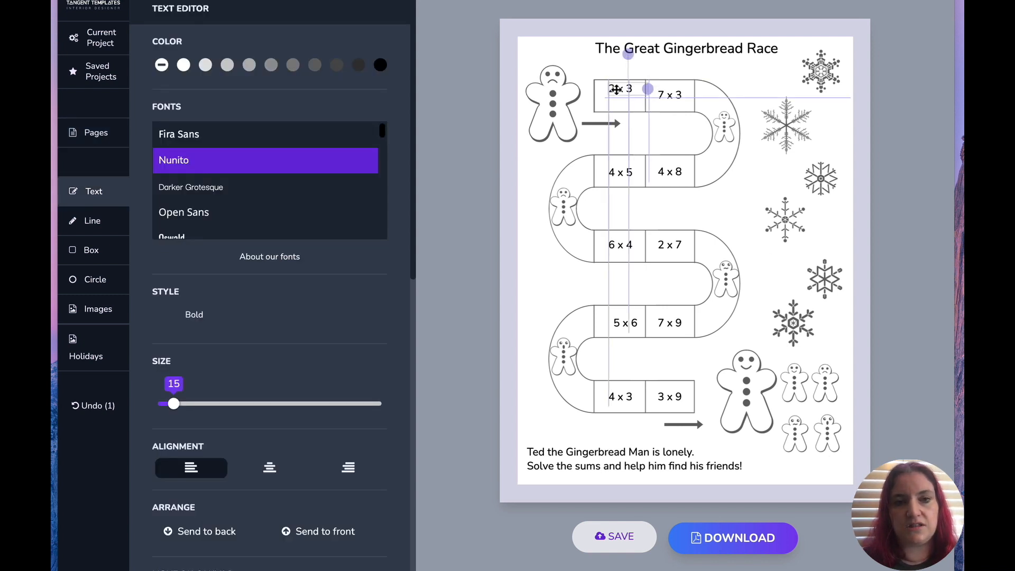
pyautogui.click(100, 215)
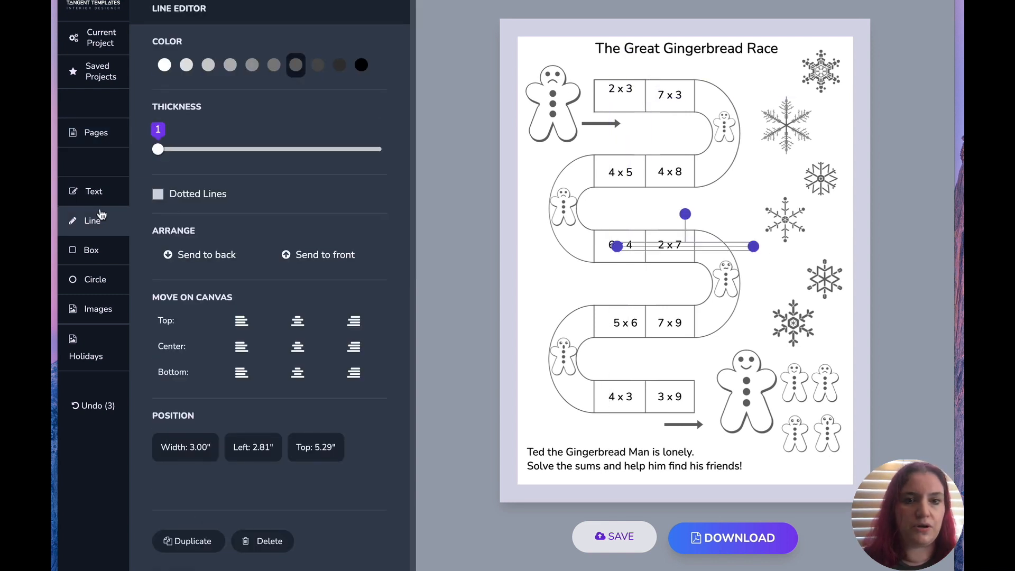
pyautogui.moveTo(654, 249); pyautogui.dragTo(639, 107)
pyautogui.moveTo(739, 104); pyautogui.dragTo(638, 104)
pyautogui.click(529, 244)
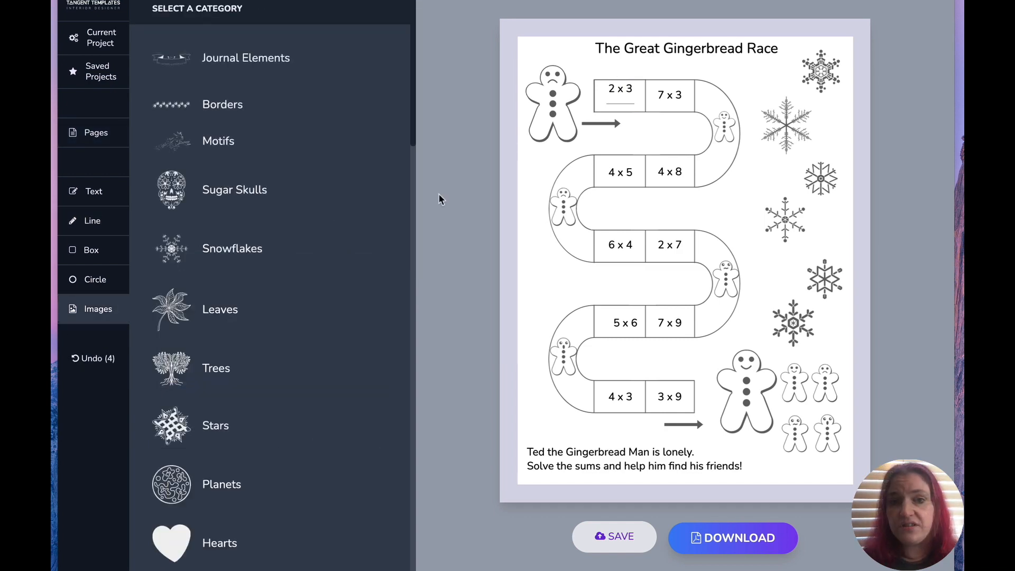
# Step: Browse the Snowflakes image category all the way to its end
pyautogui.click(240, 244)
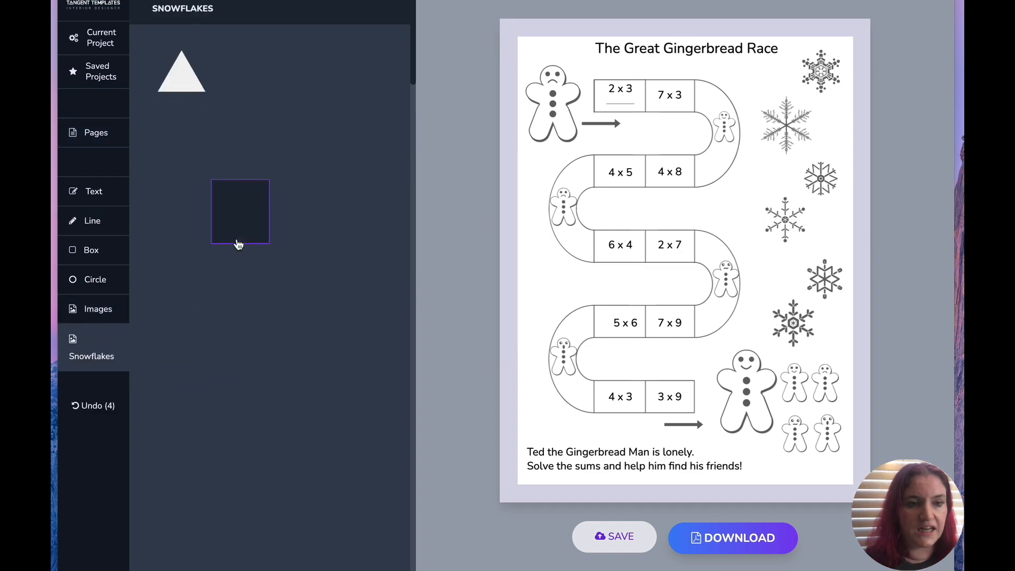
pyautogui.scroll(-15, 260, 179)
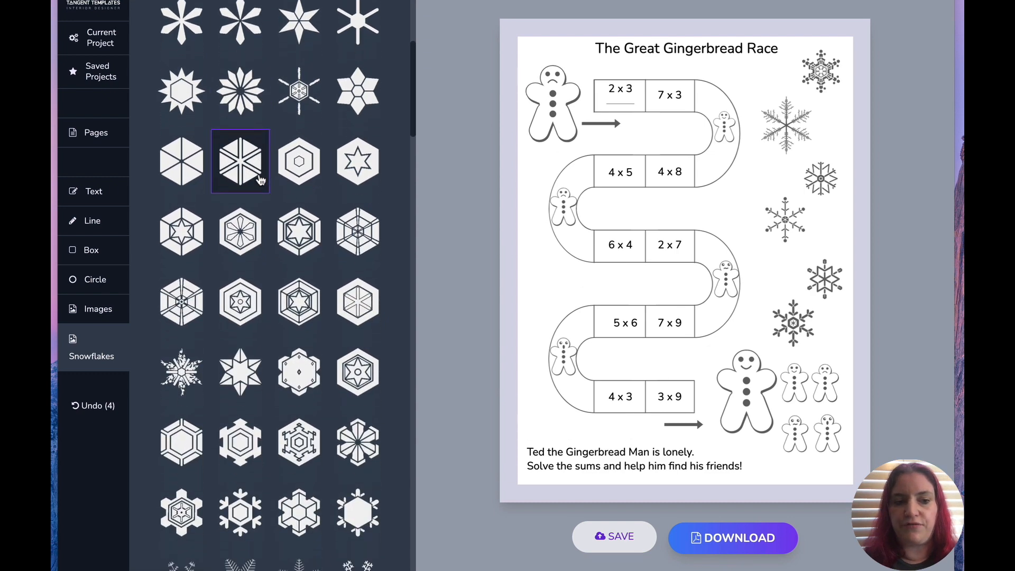
pyautogui.scroll(-6, 260, 180)
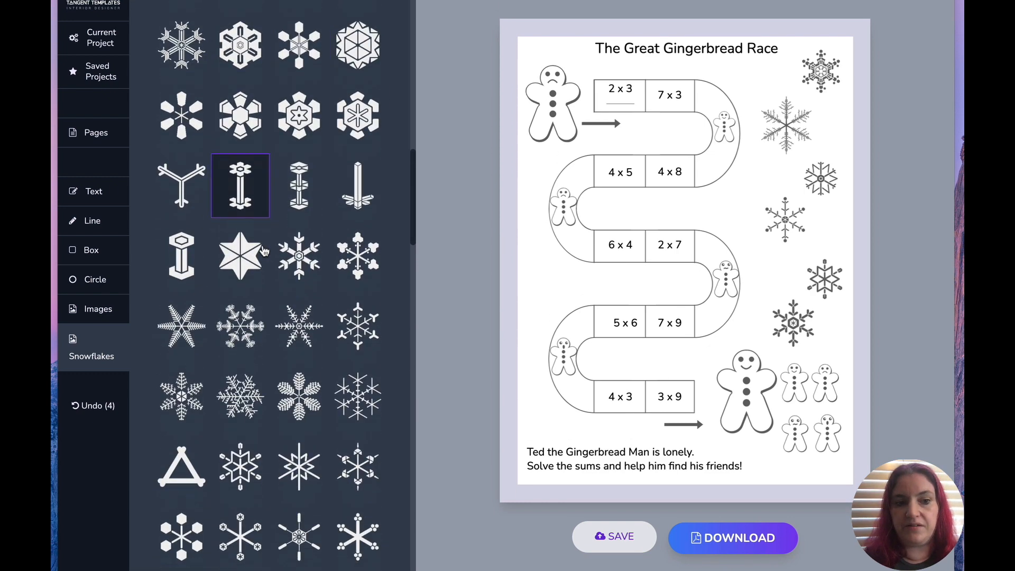
pyautogui.scroll(-8, 263, 251)
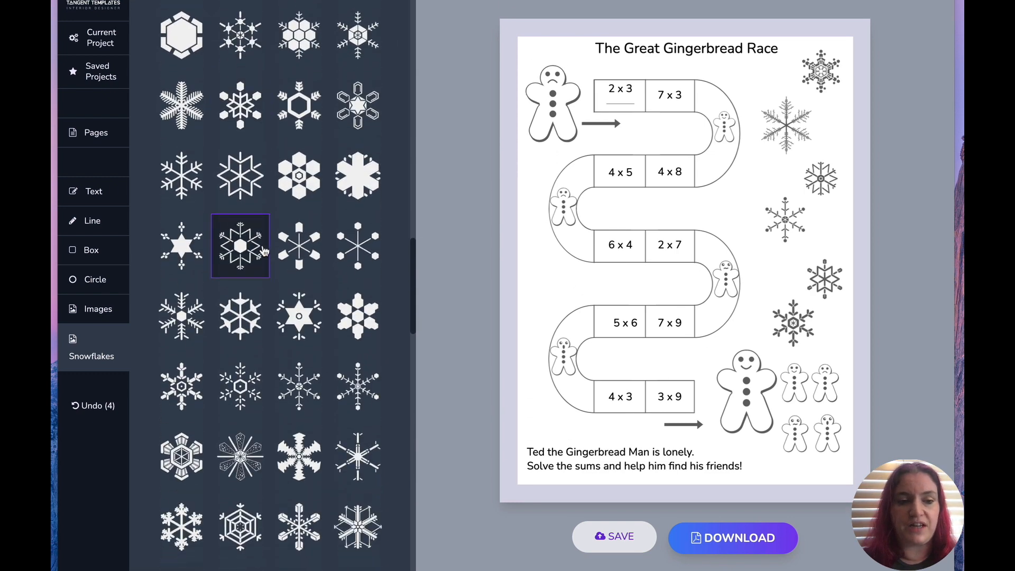
pyautogui.scroll(-8, 263, 251)
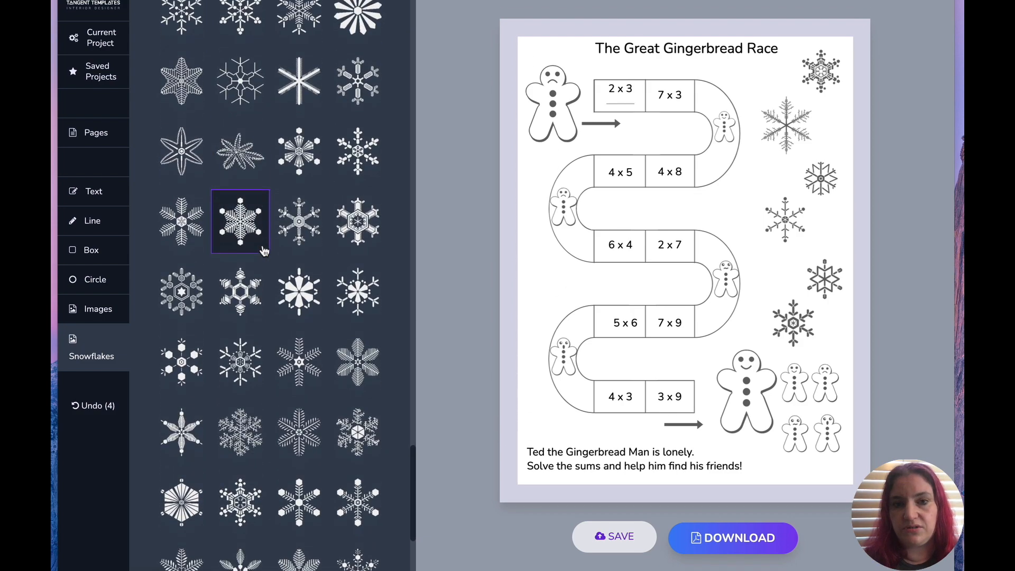
pyautogui.scroll(-5, 262, 251)
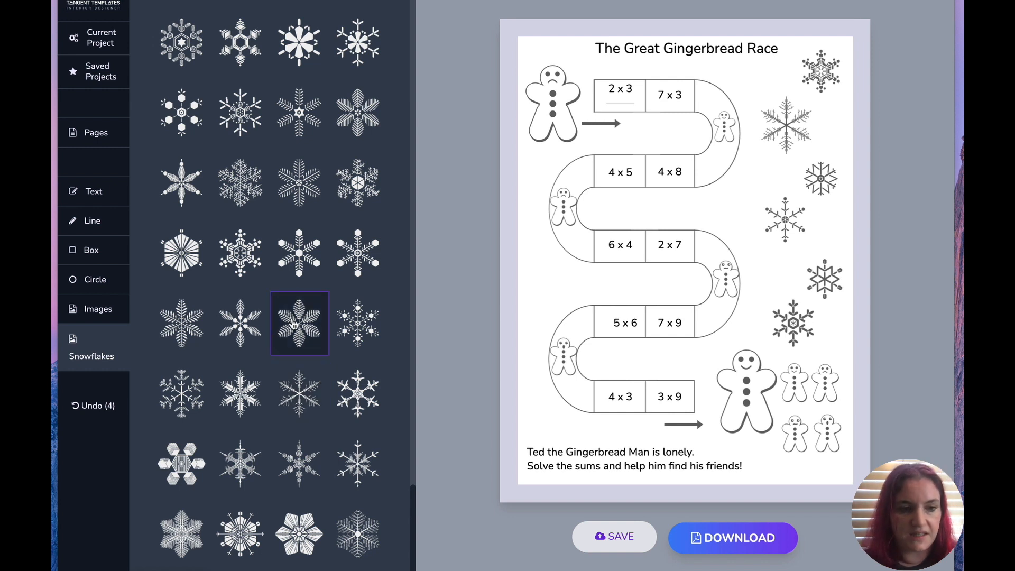
pyautogui.scroll(-1, 295, 254)
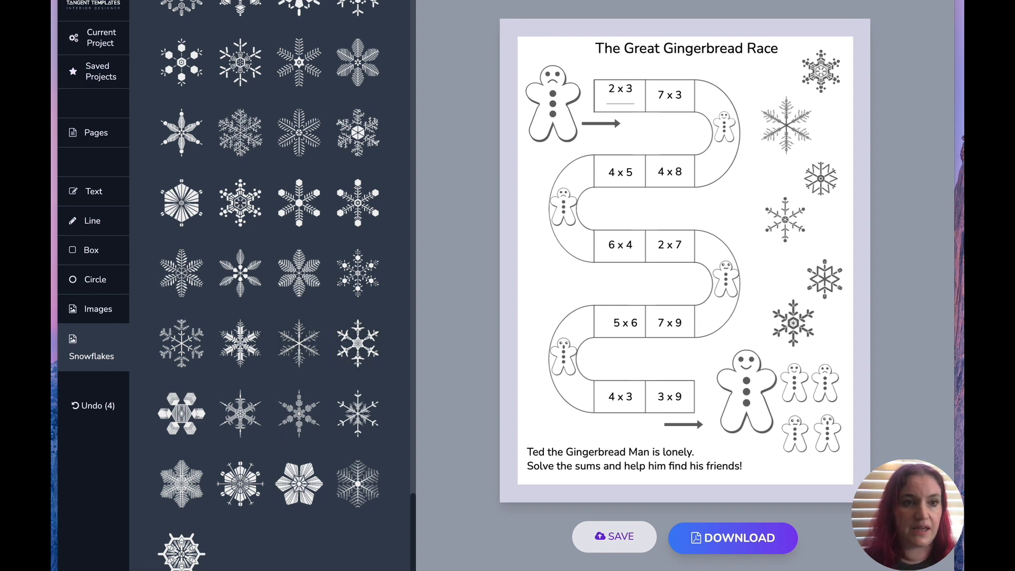
# Step: Browse the Ugly Sweaters images down to the pixel-style trees and snowflakes
pyautogui.click(99, 310)
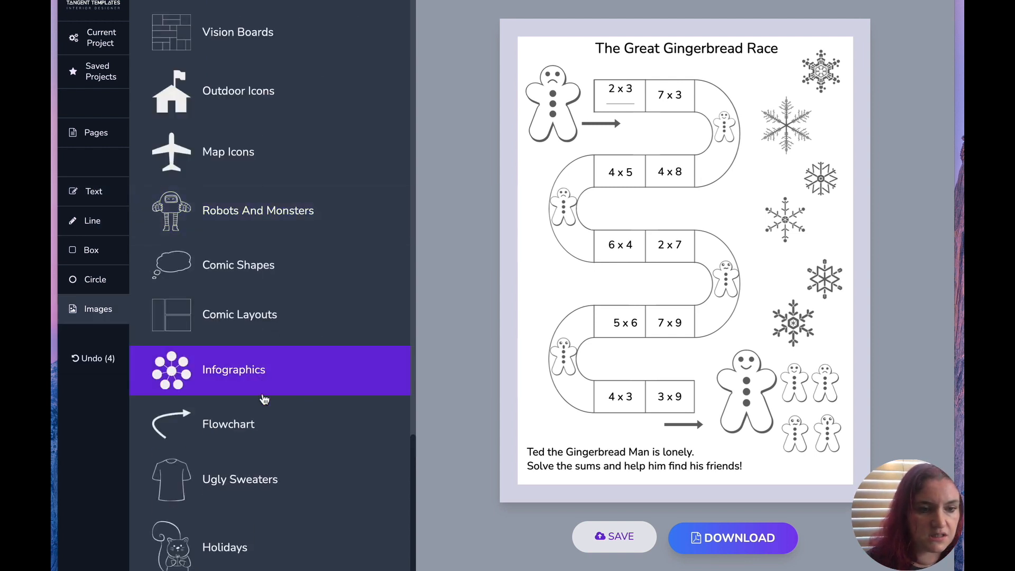
pyautogui.click(249, 487)
pyautogui.scroll(-7, 254, 222)
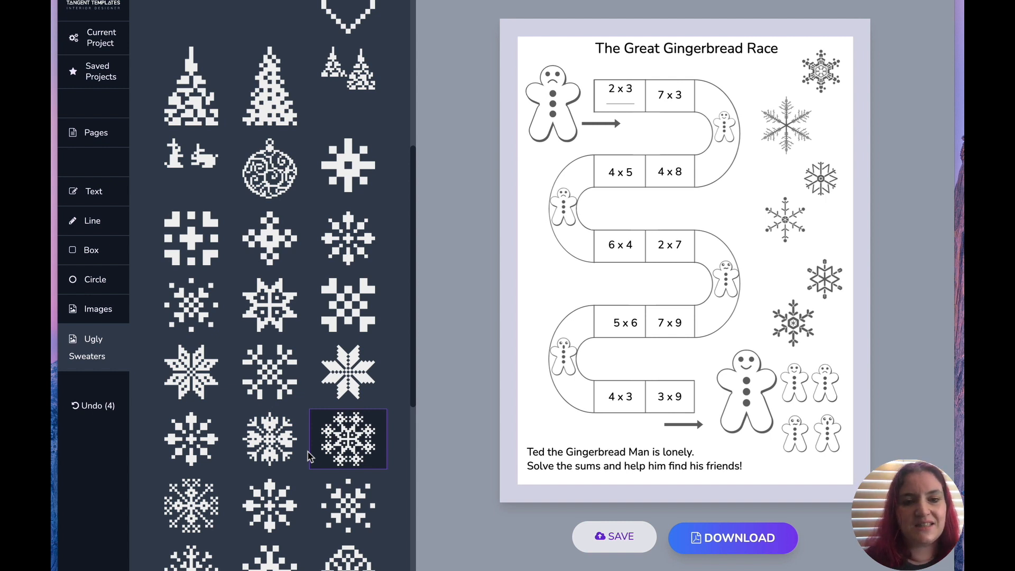
# Step: On page 10, add the plain thin-outlined gingerbread man from the Holidays images near the top, about 2.67" from the page's left
pyautogui.click(92, 129)
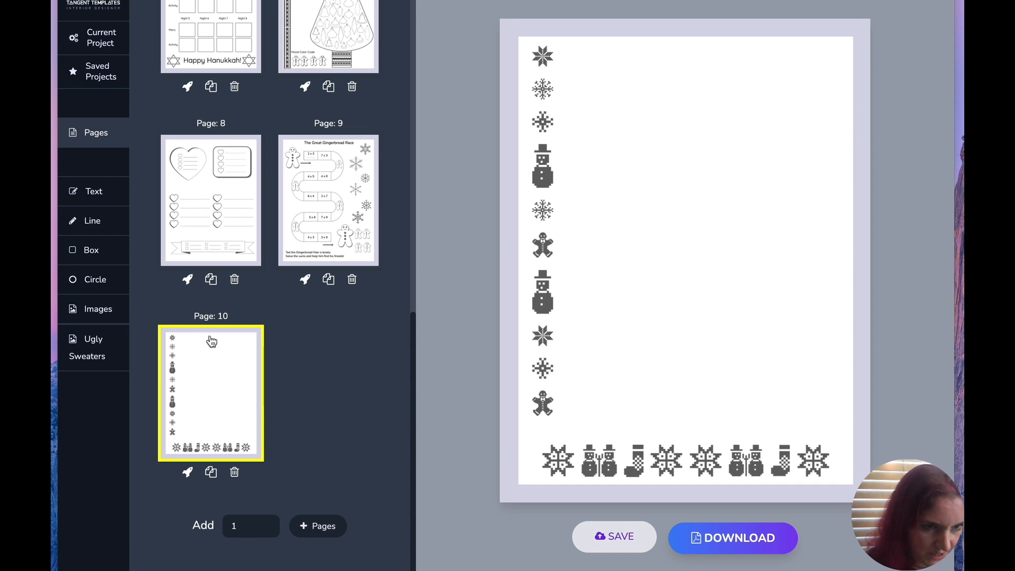
pyautogui.click(84, 308)
pyautogui.scroll(-10, 176, 241)
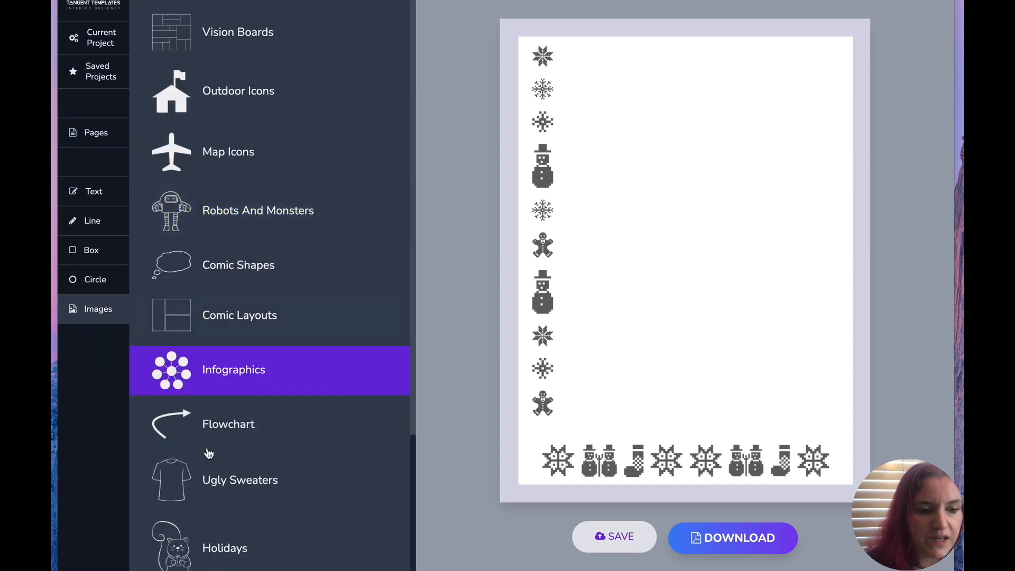
pyautogui.click(210, 540)
pyautogui.scroll(1, 238, 331)
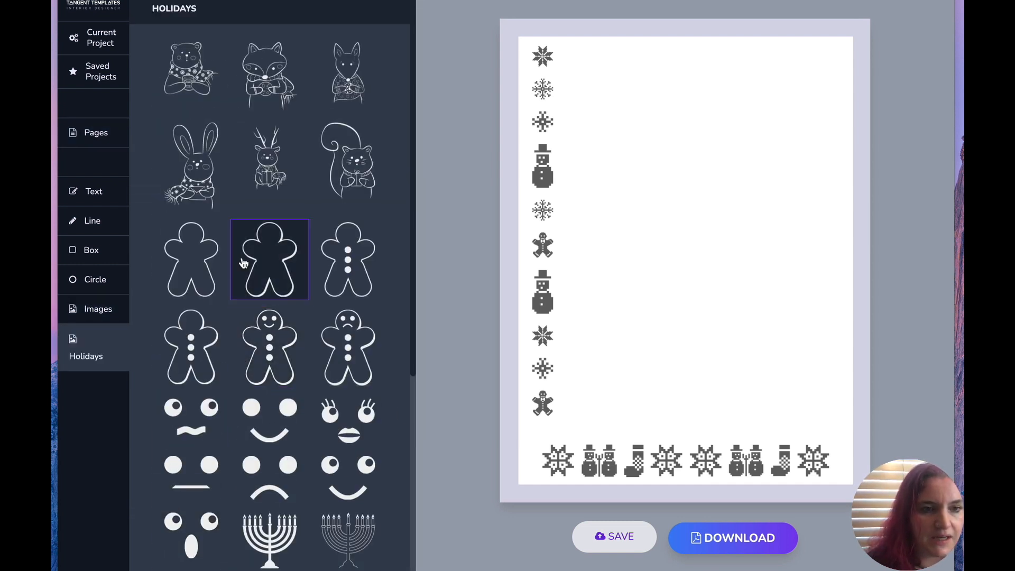
pyautogui.click(200, 275)
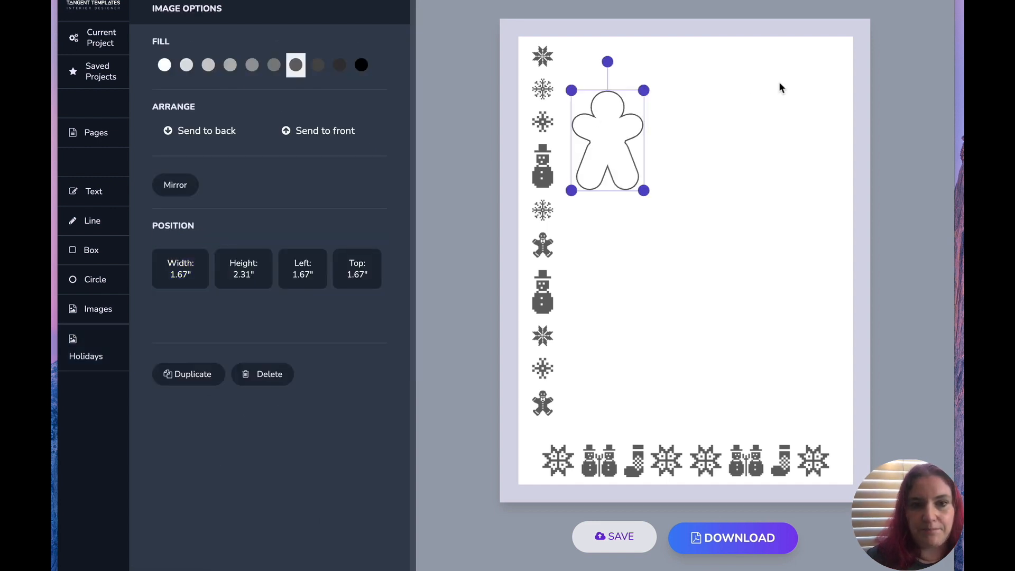
pyautogui.moveTo(662, 126); pyautogui.dragTo(663, 126)
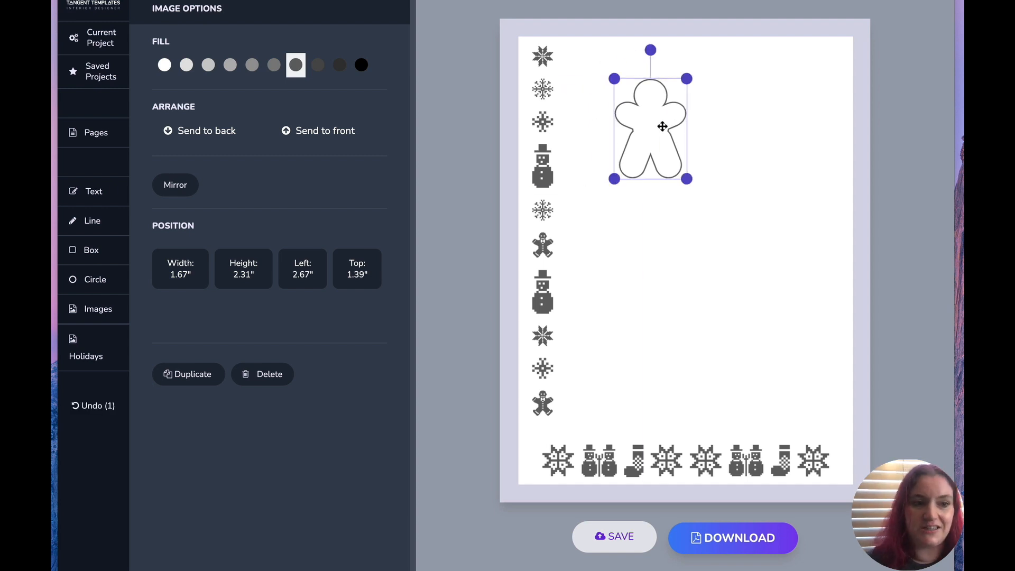
# Step: Add a circle about 0.37" wide on the gingerbread man's head, enlarge the gingerbread man, and reposition the circle on it
pyautogui.click(98, 280)
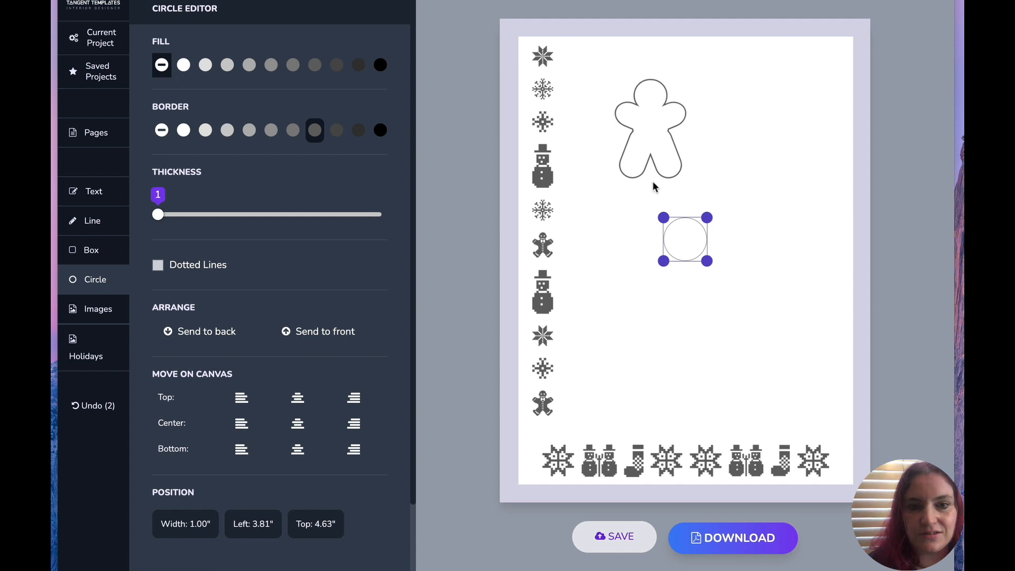
pyautogui.moveTo(707, 214); pyautogui.dragTo(647, 91)
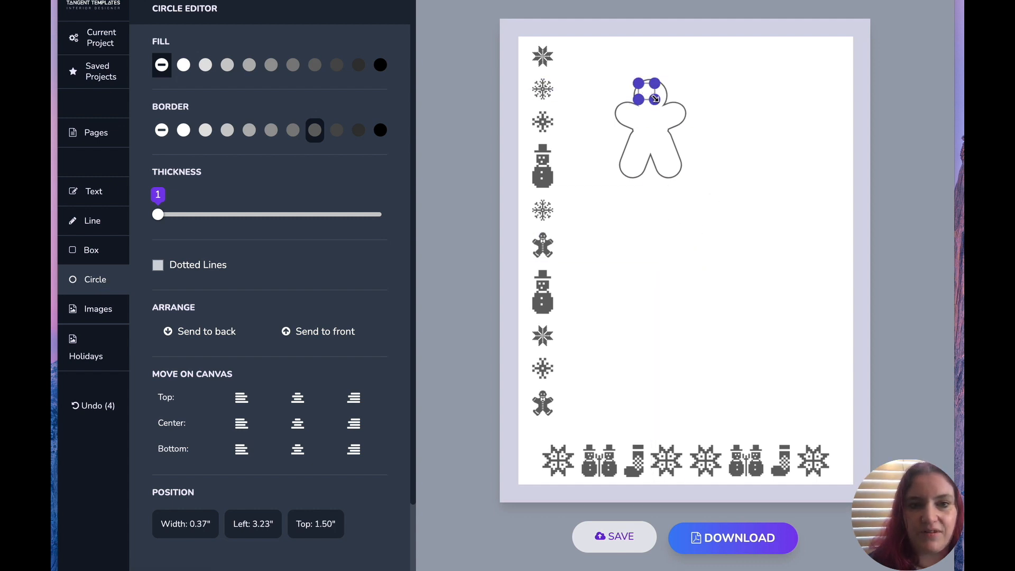
pyautogui.click(664, 150)
pyautogui.moveTo(689, 183); pyautogui.dragTo(814, 373)
pyautogui.click(646, 91)
pyautogui.moveTo(645, 91); pyautogui.dragTo(706, 107)
# Step: Delete the plain gingerbread man and the circle together
pyautogui.click(640, 94)
pyautogui.click(623, 80)
pyautogui.moveTo(612, 64); pyautogui.dragTo(824, 363)
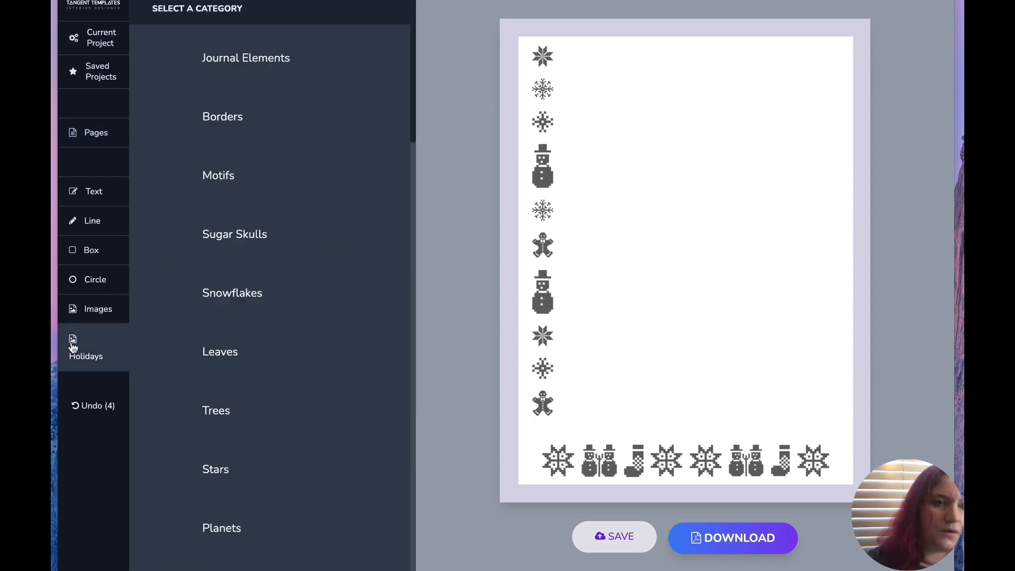
# Step: Add the plain gingerbread man with the thick shadowed outline, enlarge it to about 4.03" by 5.57", and delete it
pyautogui.click(72, 346)
pyautogui.click(268, 260)
pyautogui.moveTo(616, 146); pyautogui.dragTo(809, 333)
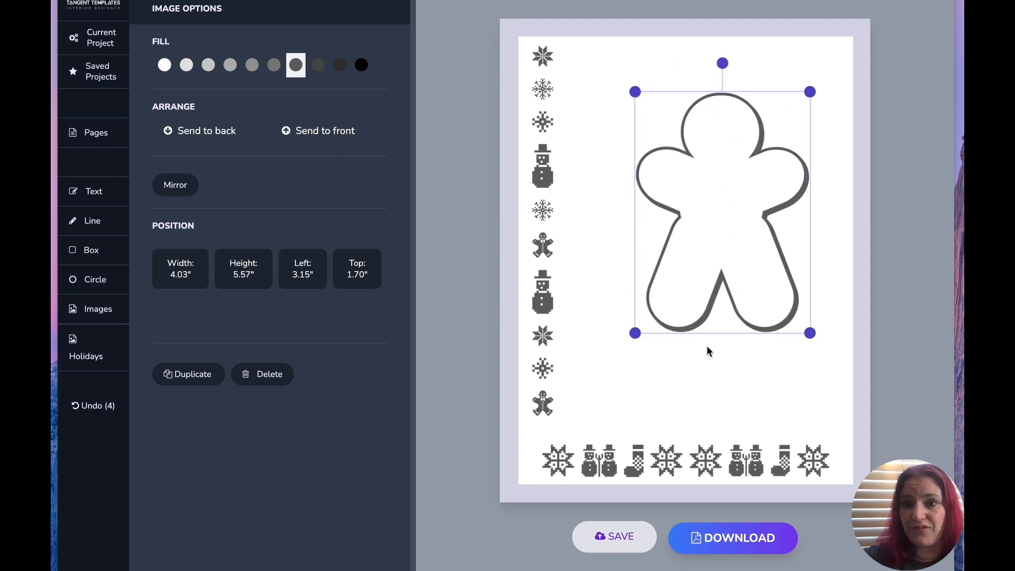
pyautogui.press('Delete')
# Step: Add the thin-outlined gingerbread man with three buttons about 3.50" from the left and enlarge it to about 3.08" by 4.27"
pyautogui.click(72, 349)
pyautogui.scroll(-1, 177, 258)
pyautogui.scroll(1, 177, 258)
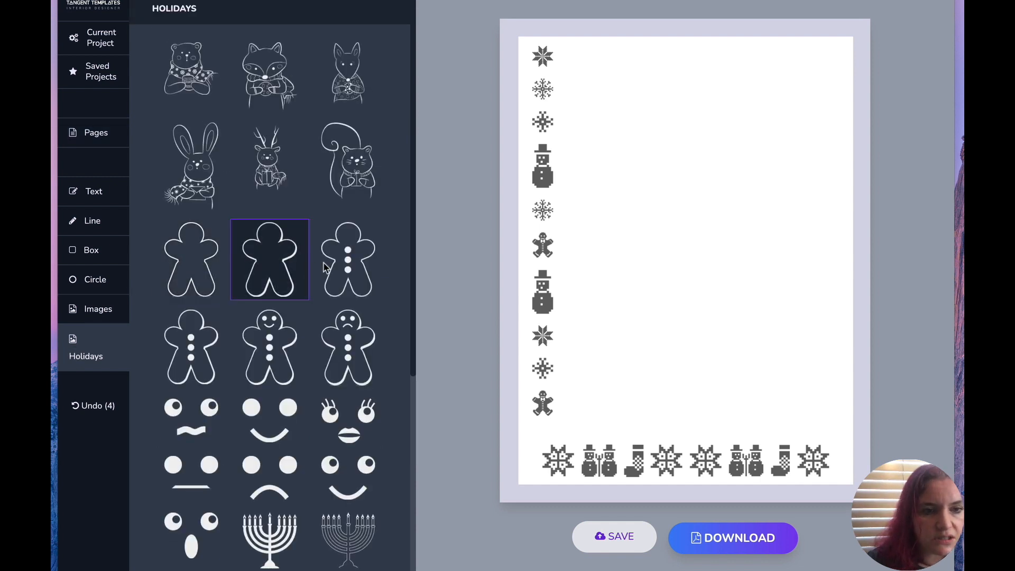
pyautogui.click(340, 271)
pyautogui.moveTo(616, 144); pyautogui.dragTo(695, 145)
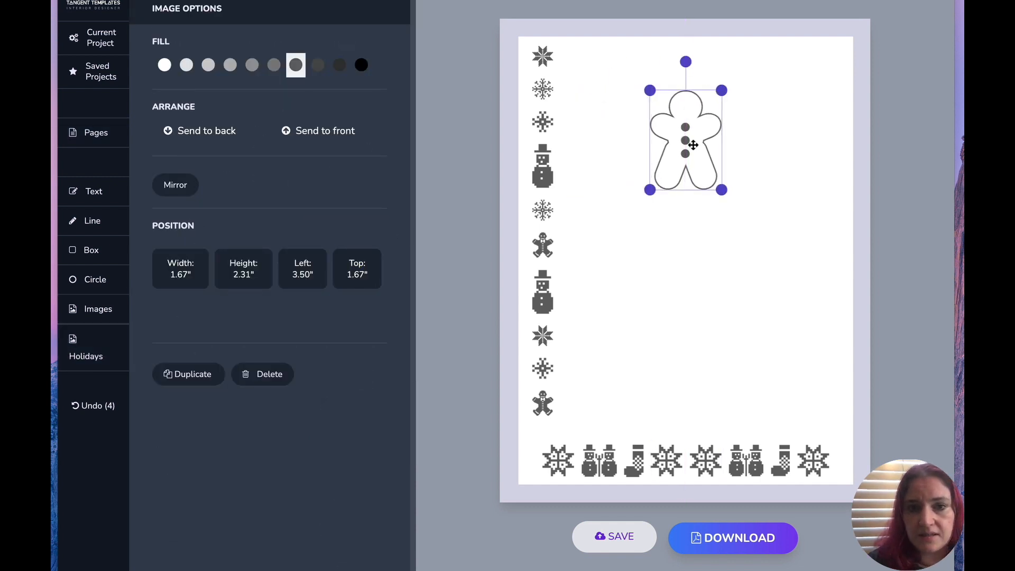
pyautogui.moveTo(721, 189); pyautogui.dragTo(783, 274)
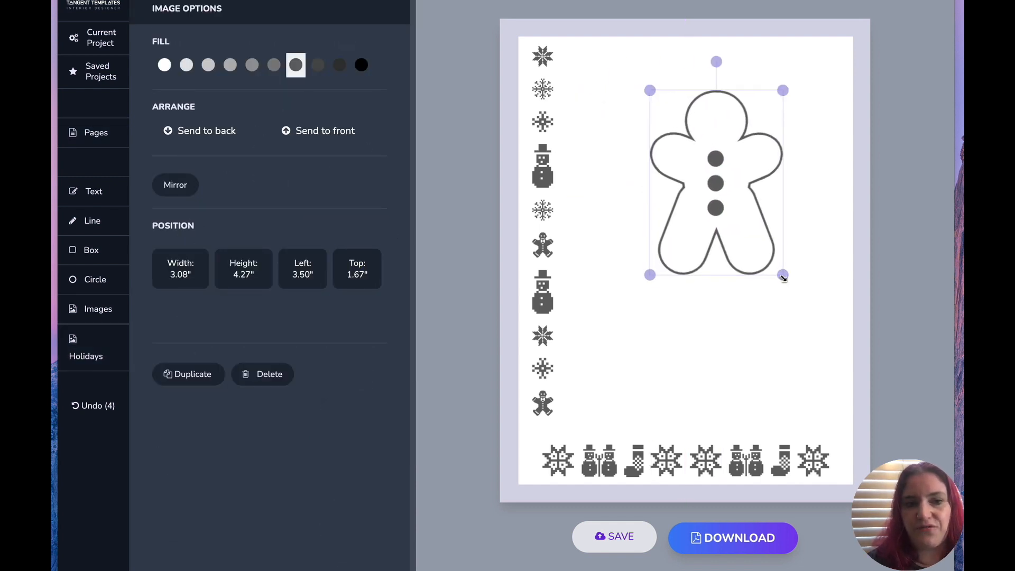
# Step: Add the face with eyelashes and lips from the Holidays images, shrink it to about 0.84" by 0.70", and center it on the gingerbread man's head
pyautogui.click(95, 339)
pyautogui.scroll(-3, 224, 400)
pyautogui.scroll(-1, 227, 400)
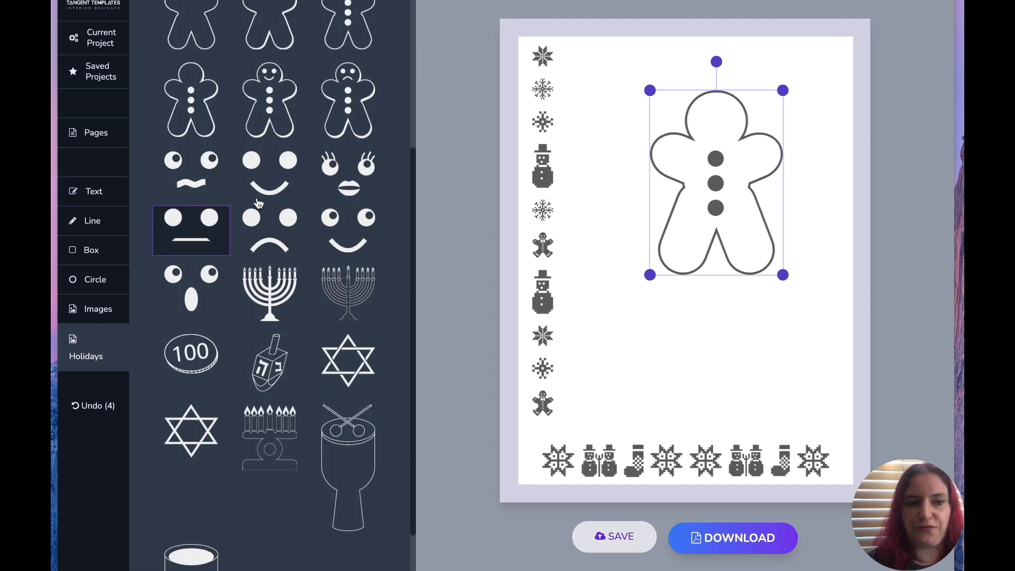
pyautogui.click(350, 165)
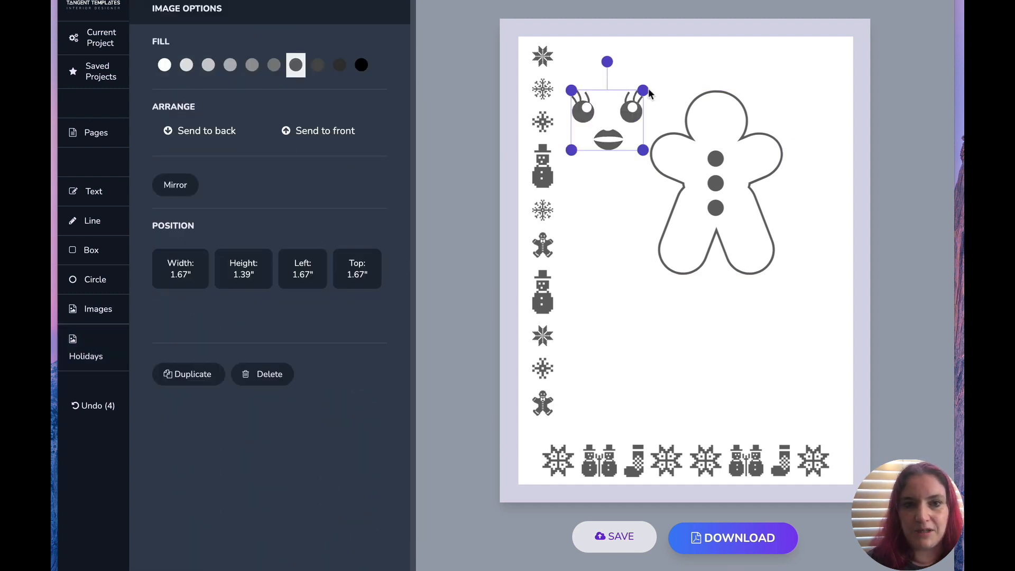
pyautogui.moveTo(646, 91); pyautogui.dragTo(715, 118)
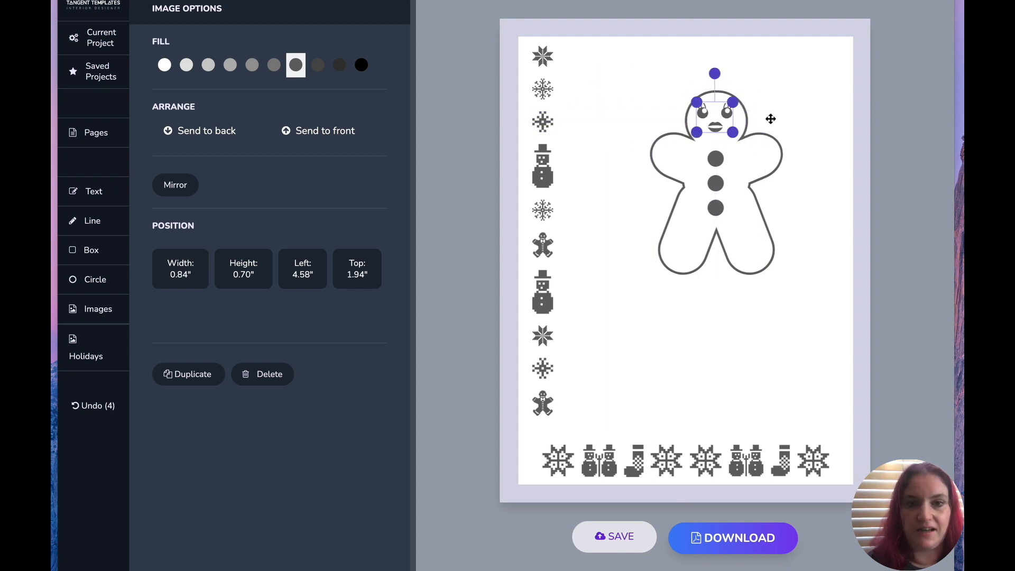
pyautogui.click(774, 112)
pyautogui.click(768, 322)
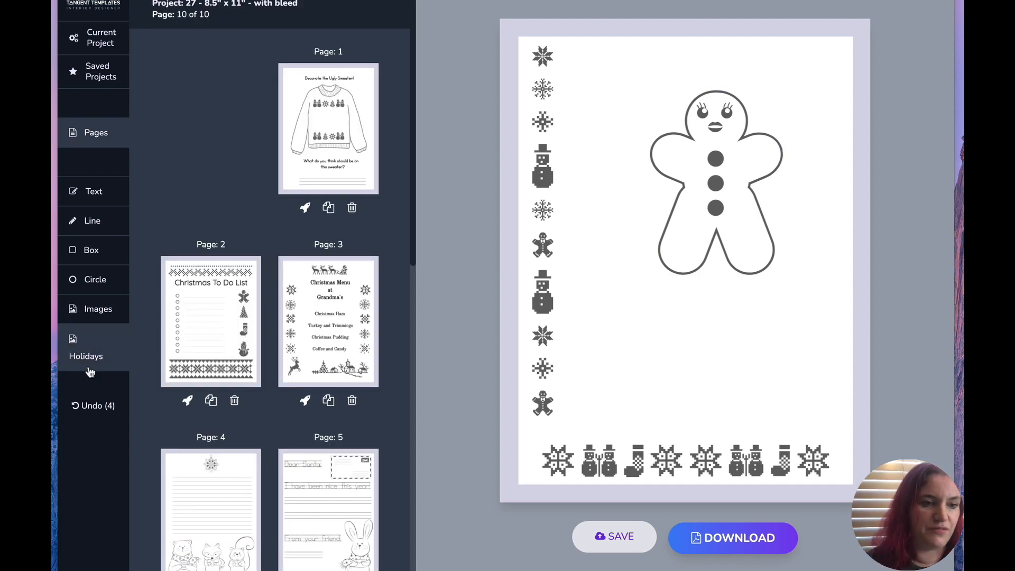
# Step: Add the bow without ribbon tails from the Christmas Gifts images and tilt it on the upper right of the gingerbread's head
pyautogui.click(90, 334)
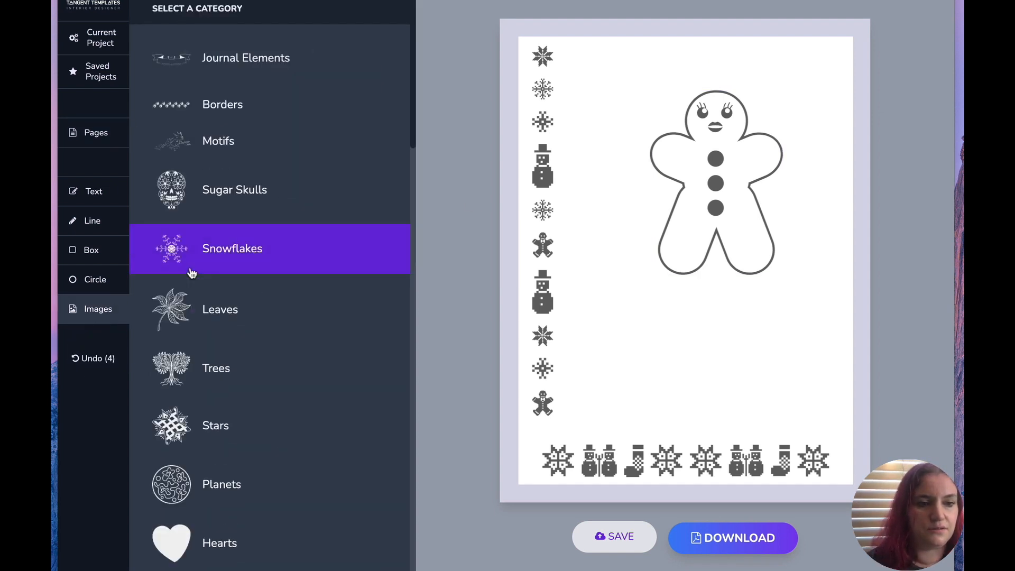
pyautogui.scroll(-15, 191, 272)
pyautogui.click(249, 22)
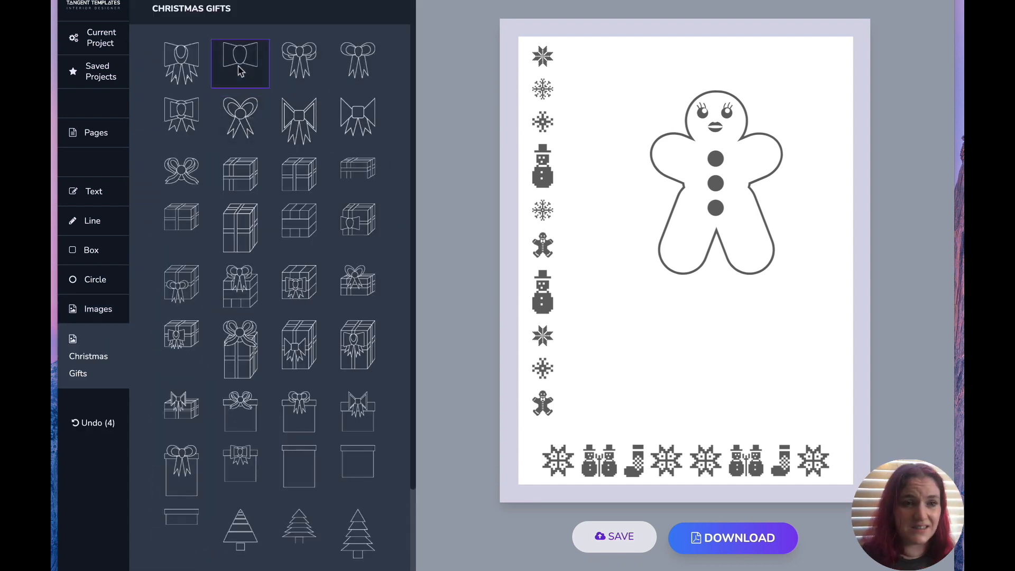
pyautogui.click(240, 70)
pyautogui.moveTo(608, 104); pyautogui.dragTo(734, 41)
pyautogui.moveTo(721, 79); pyautogui.dragTo(760, 86)
pyautogui.click(786, 108)
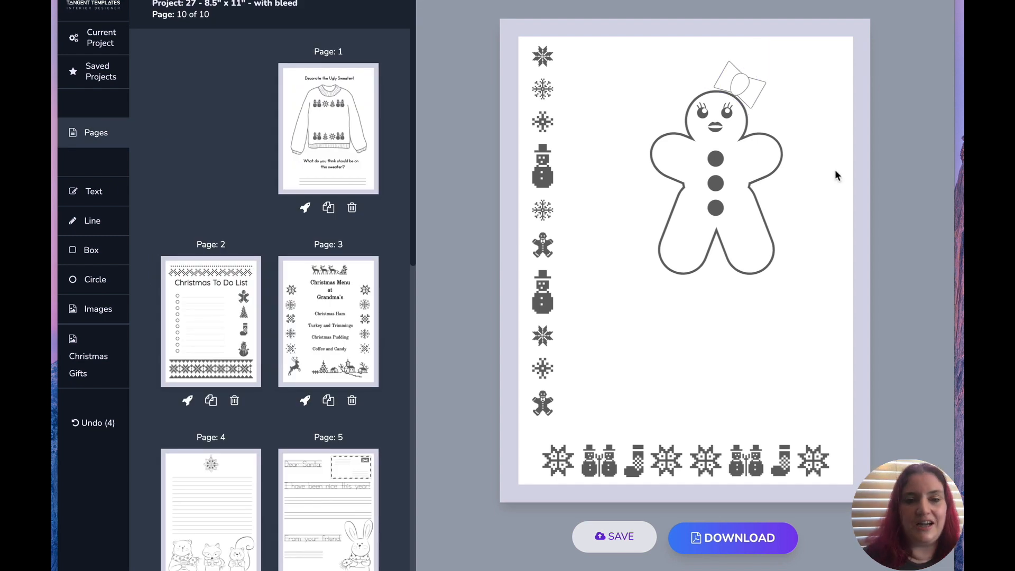
# Step: Delete the bow on the gingerbread figure's head and open page 7, December Moods
pyautogui.click(757, 87)
pyautogui.press('Delete')
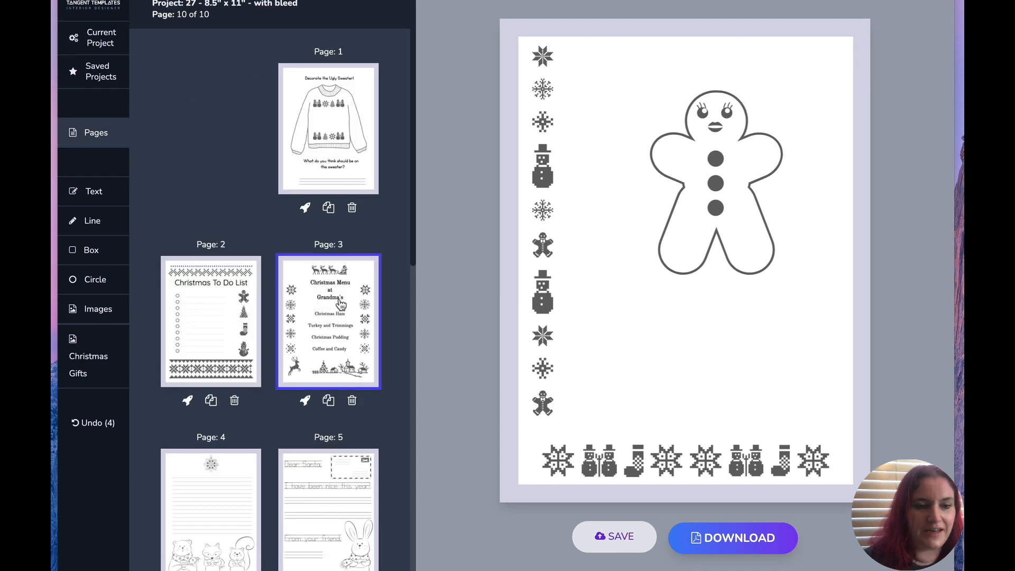
pyautogui.scroll(-10, 341, 305)
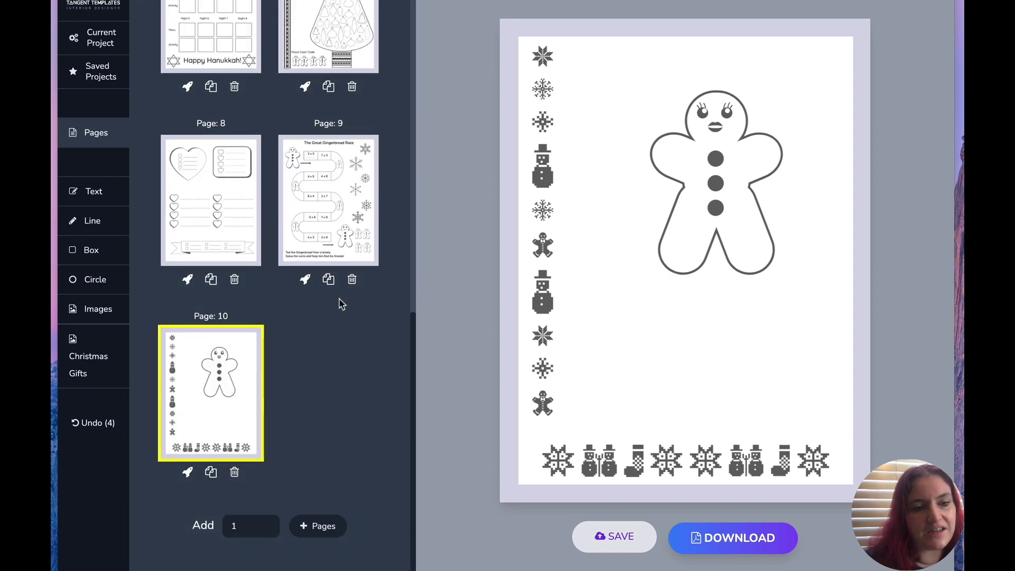
pyautogui.scroll(4, 341, 305)
pyautogui.click(333, 246)
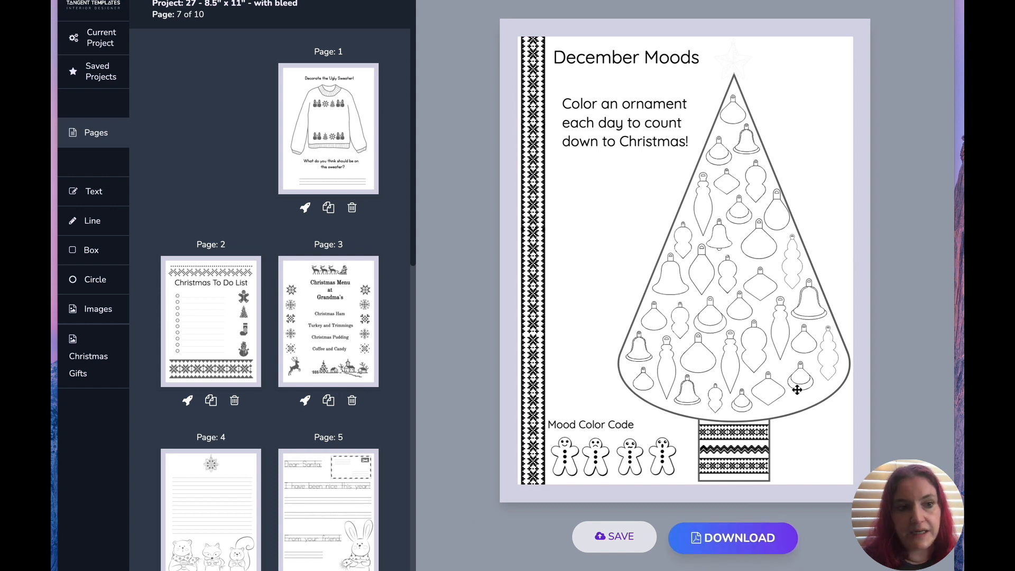
# Step: Browse the Christmas Gifts images to examine the bows, gift boxes and tree outlines
pyautogui.click(122, 295)
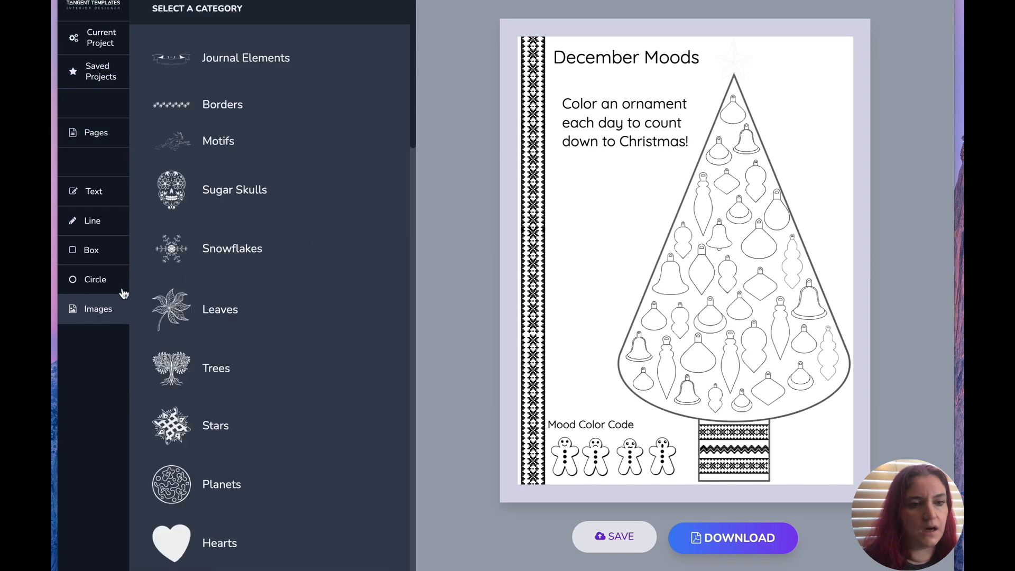
pyautogui.scroll(-20, 190, 279)
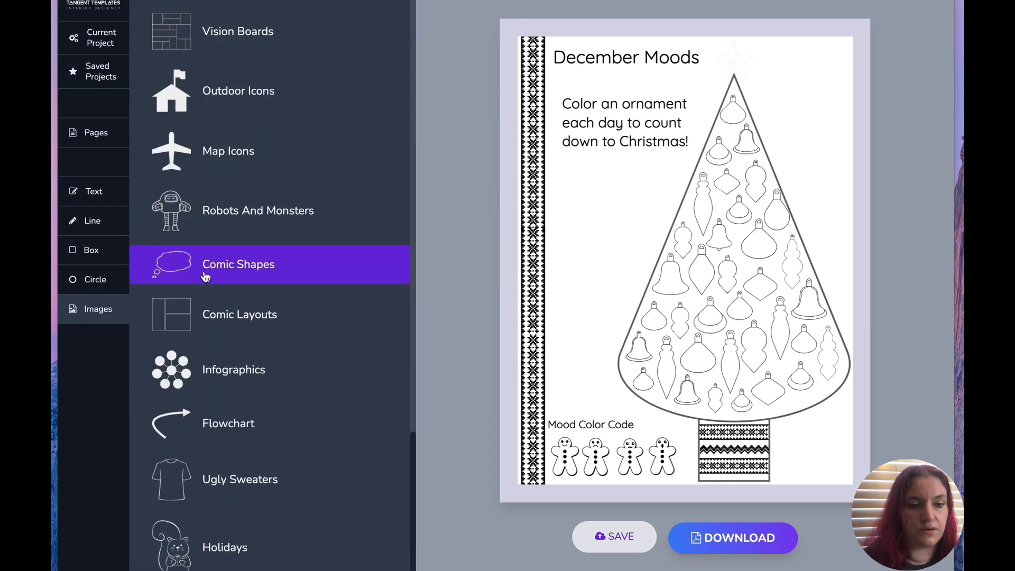
pyautogui.scroll(15, 206, 277)
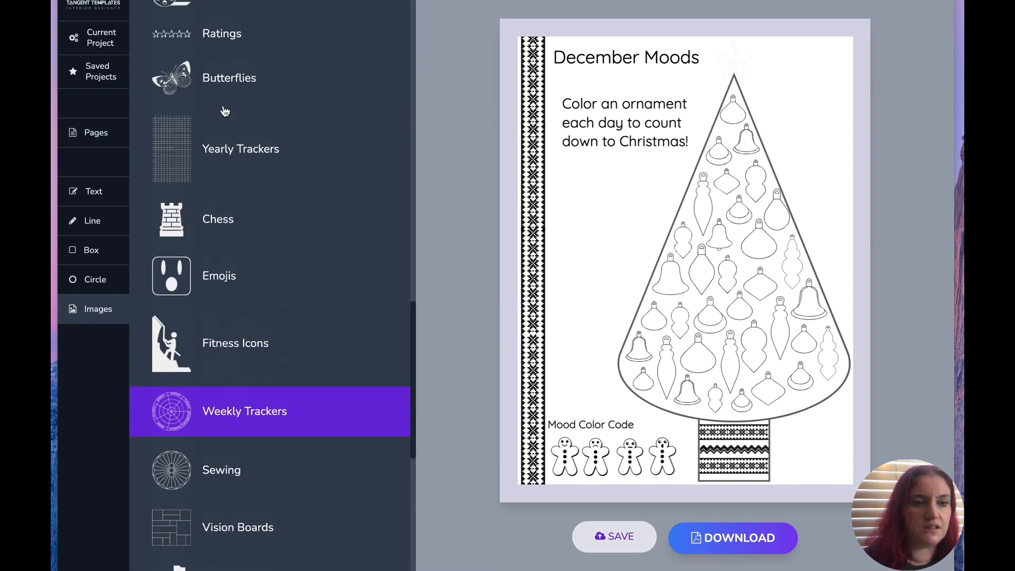
pyautogui.scroll(5, 225, 133)
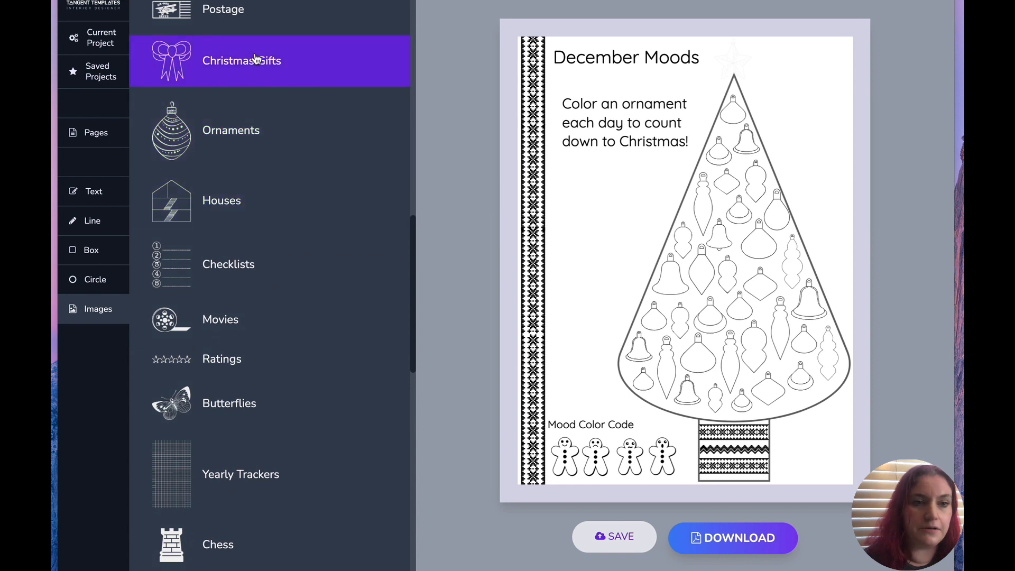
pyautogui.click(267, 72)
pyautogui.scroll(-3, 256, 192)
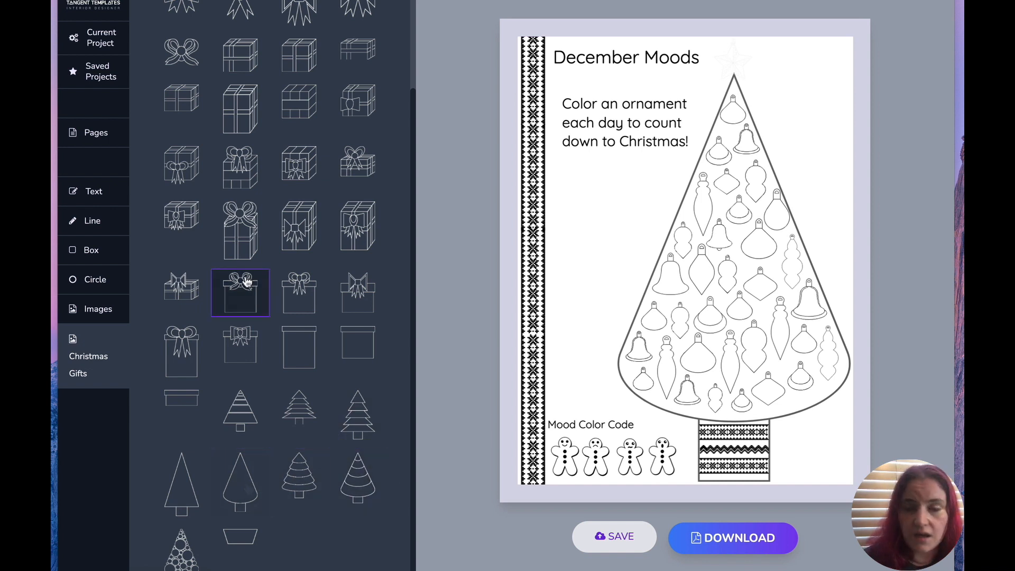
# Step: Look through the Ornaments image category
pyautogui.click(104, 310)
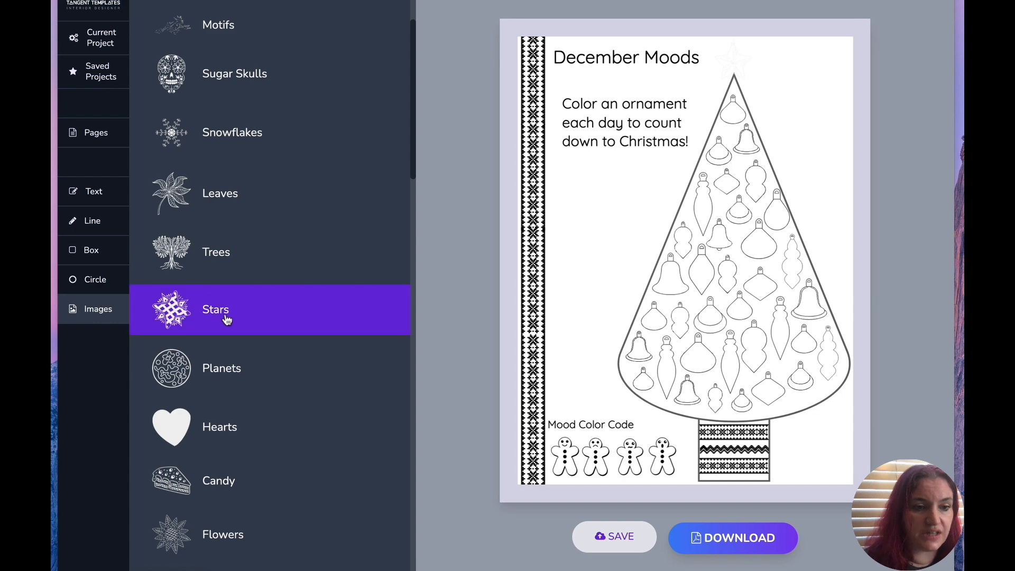
pyautogui.scroll(-10, 226, 319)
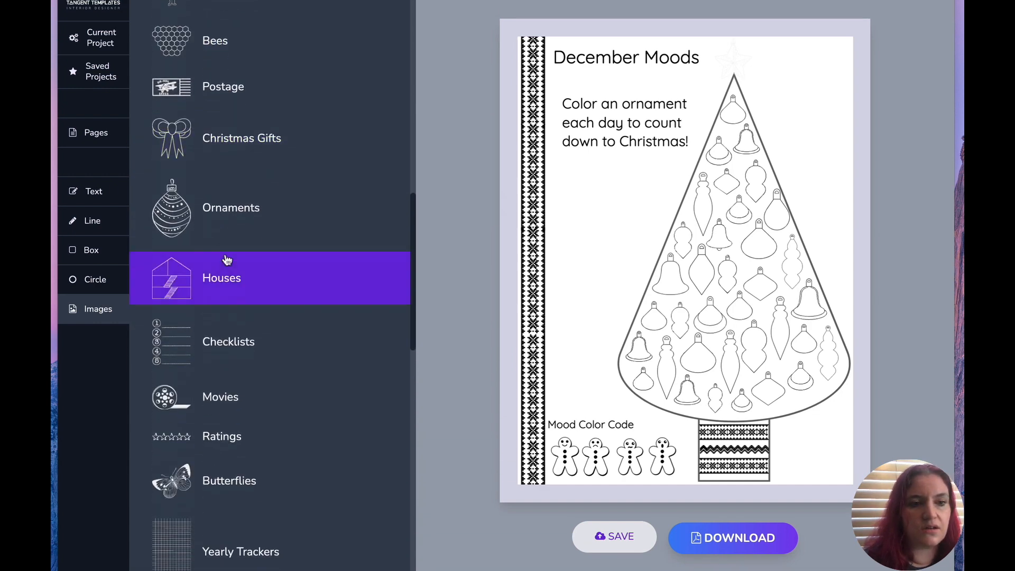
pyautogui.click(227, 233)
pyautogui.scroll(-5, 327, 79)
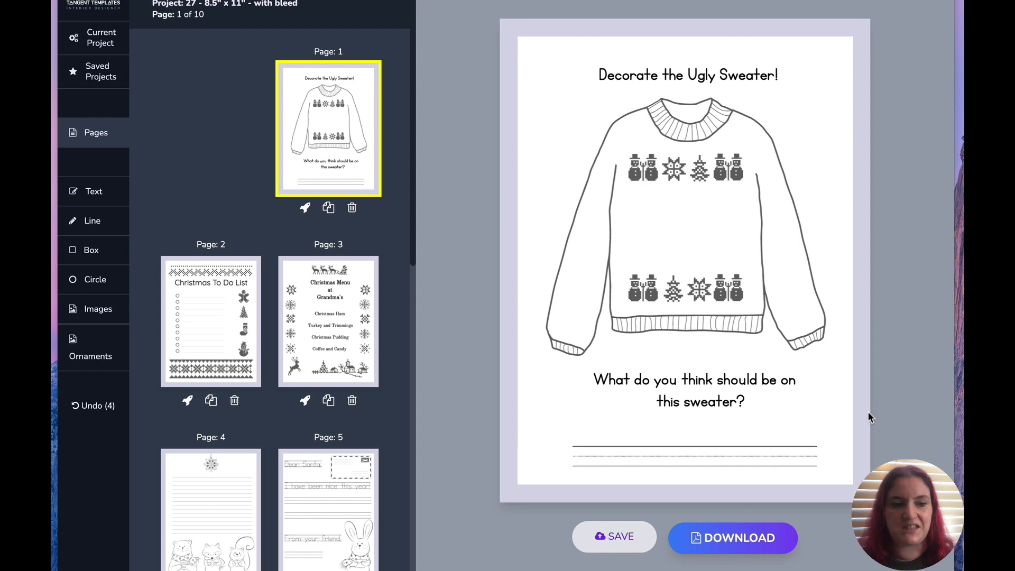
# Step: Open the Dear Santa letter on page 5, select its airmail envelope, and open the Postage images
pyautogui.click(319, 491)
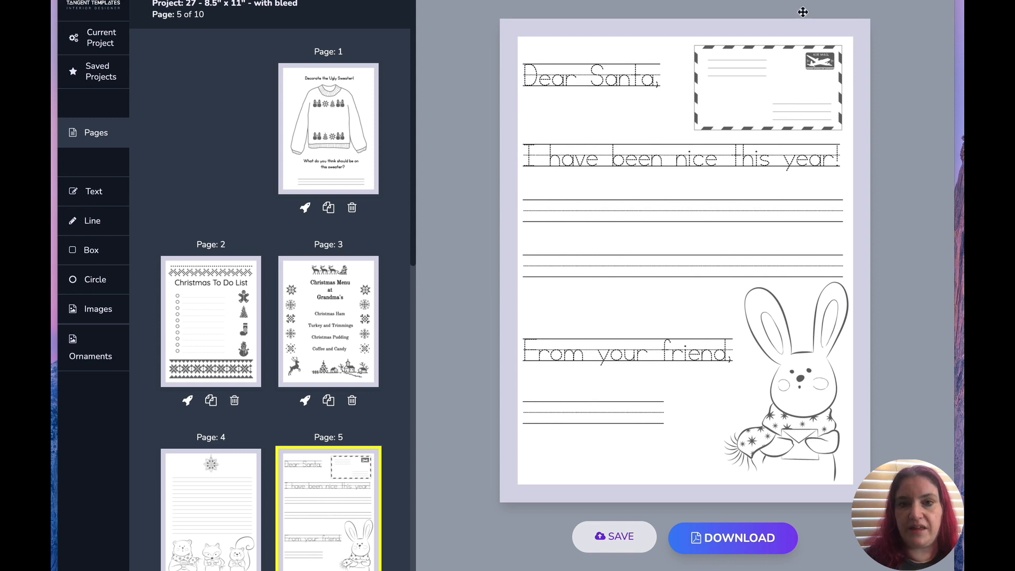
pyautogui.click(748, 89)
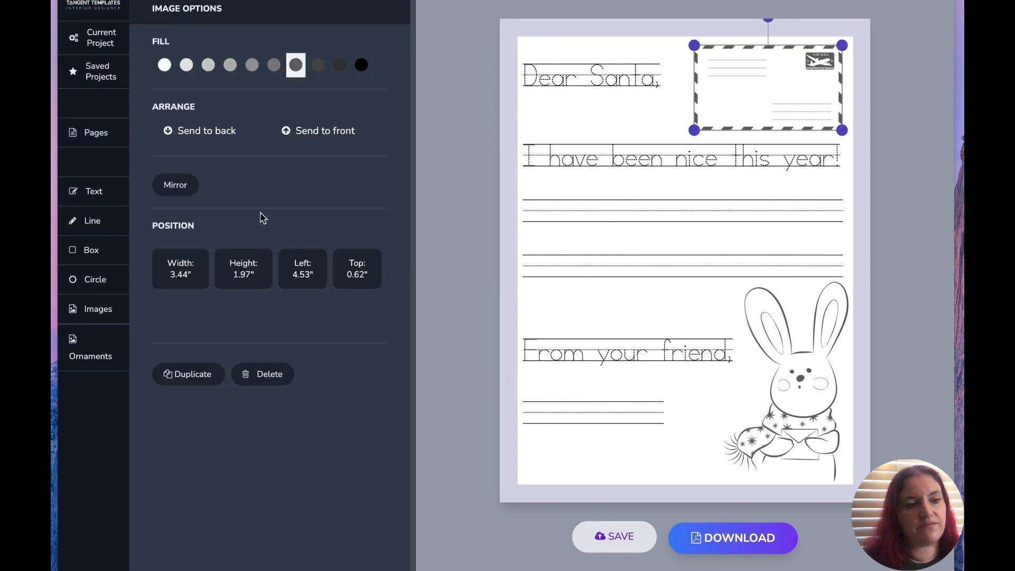
pyautogui.click(98, 311)
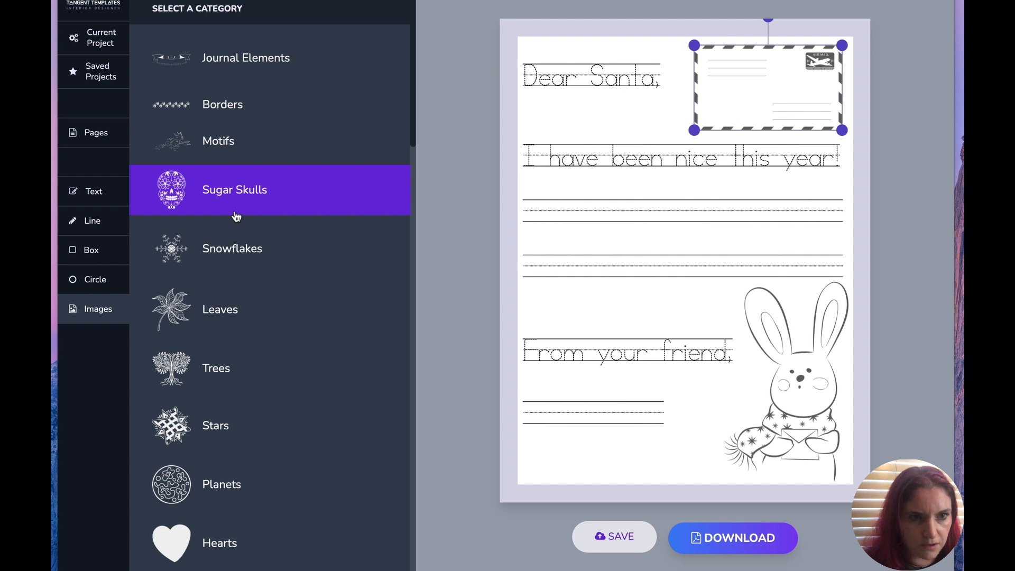
pyautogui.scroll(-10, 258, 266)
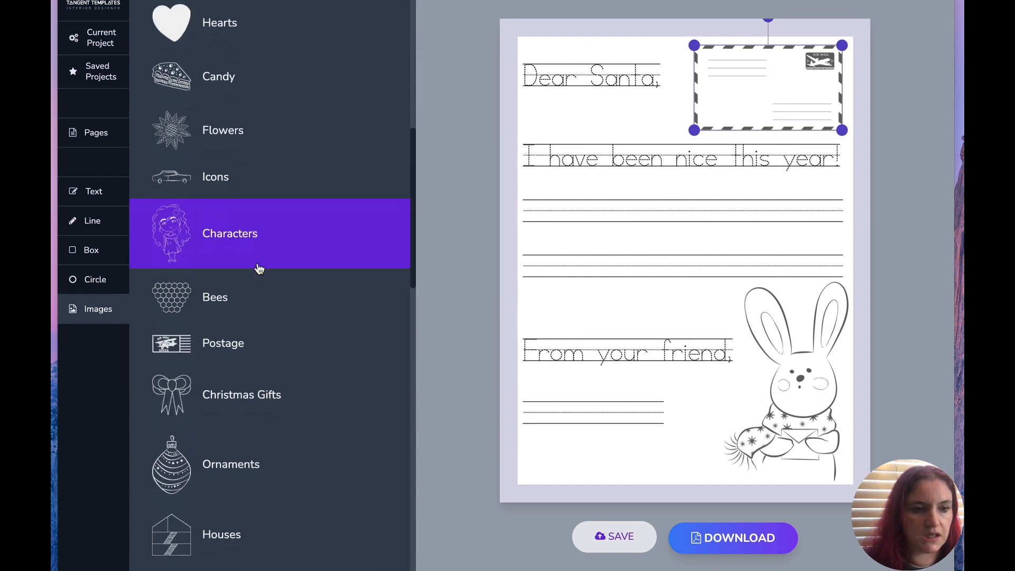
pyautogui.click(245, 315)
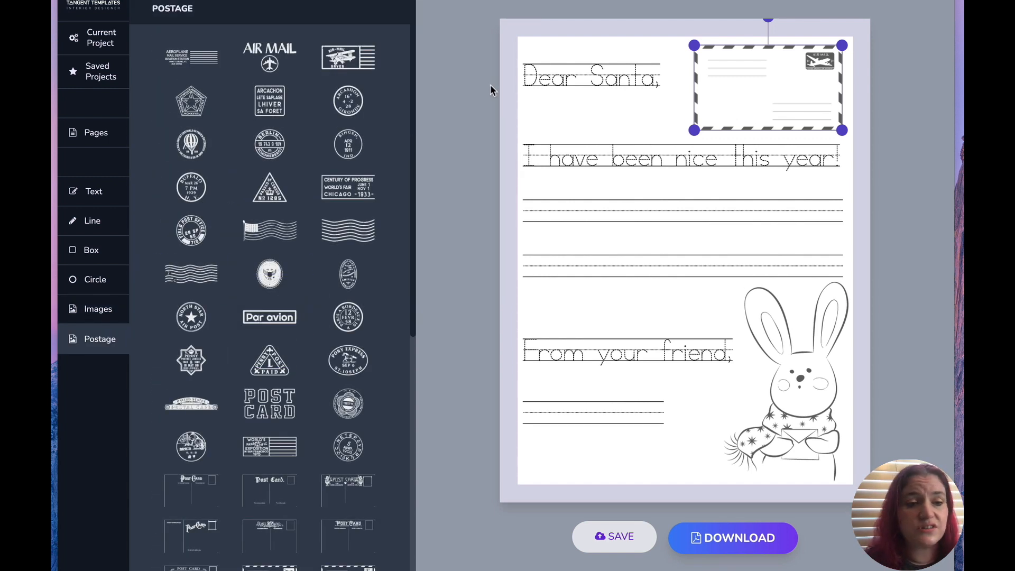
# Step: Add the hot-air-balloon postmark, enlarge it to about 2.71" by 1.53", and place it beside the envelope's stamp, overlapping its edge
pyautogui.click(201, 140)
pyautogui.moveTo(596, 106); pyautogui.dragTo(802, 447)
pyautogui.moveTo(703, 418); pyautogui.dragTo(713, 81)
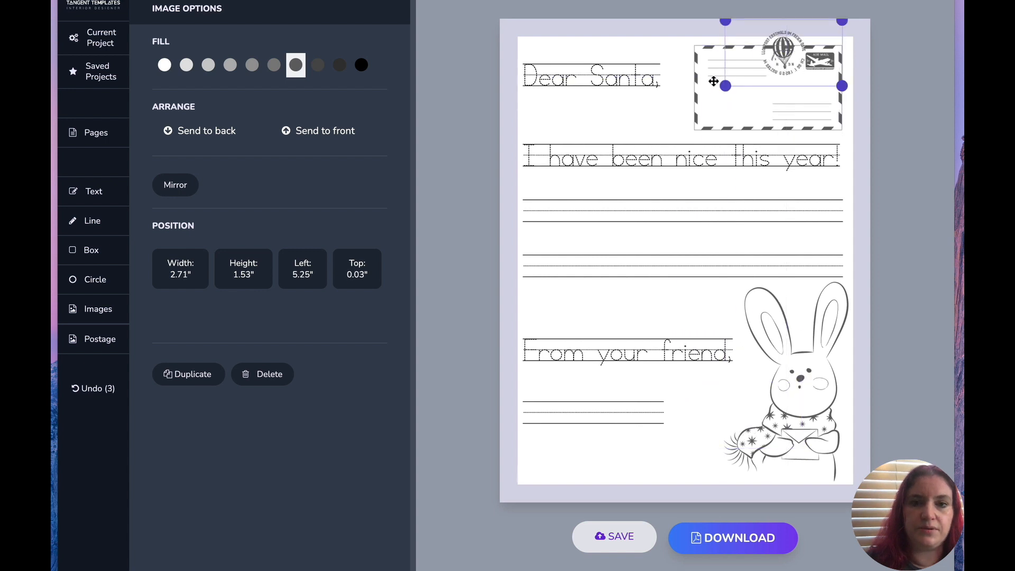
pyautogui.click(658, 100)
pyautogui.moveTo(785, 54); pyautogui.dragTo(785, 61)
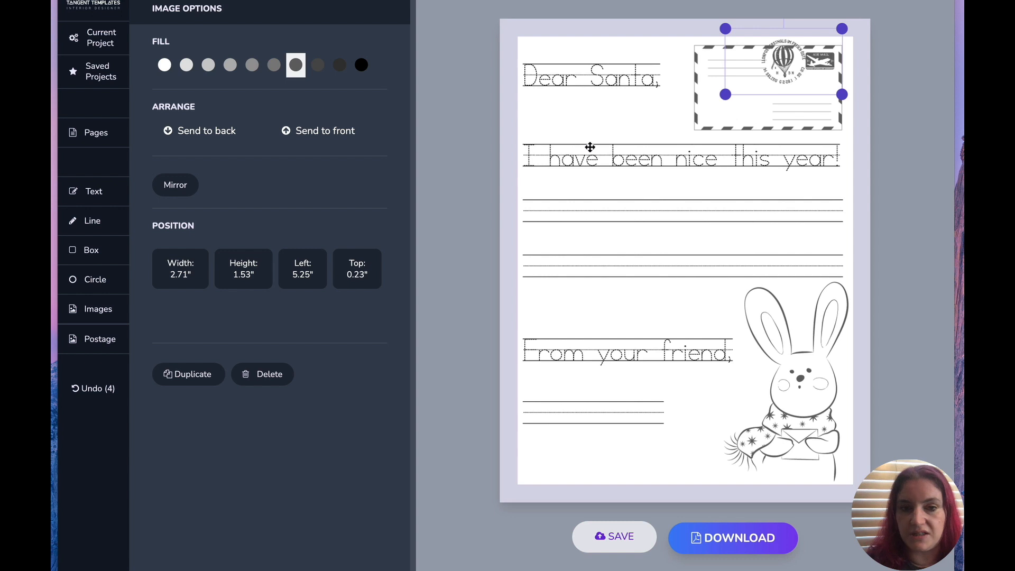
pyautogui.click(636, 108)
pyautogui.click(794, 64)
pyautogui.moveTo(794, 63); pyautogui.dragTo(804, 64)
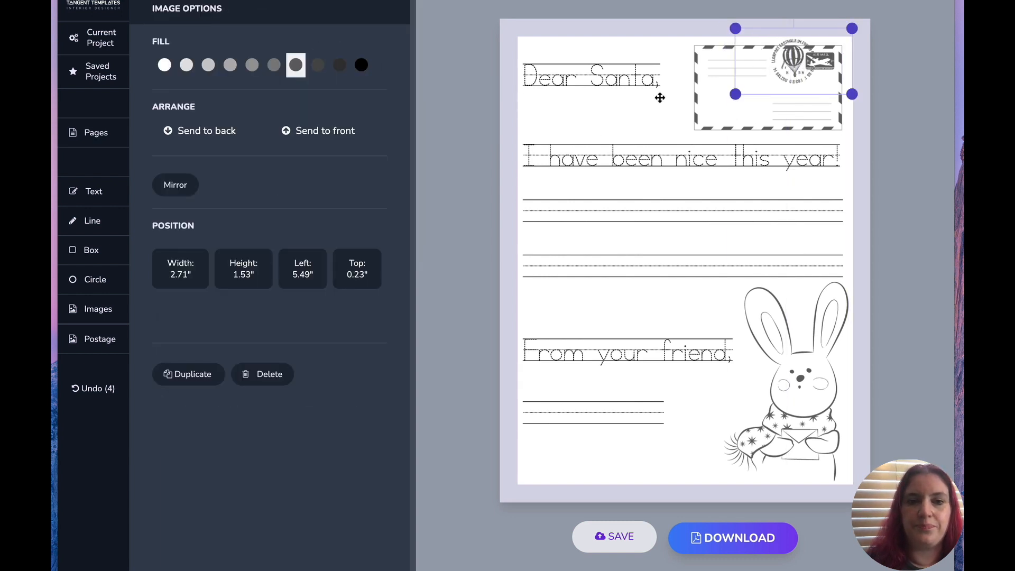
pyautogui.click(650, 114)
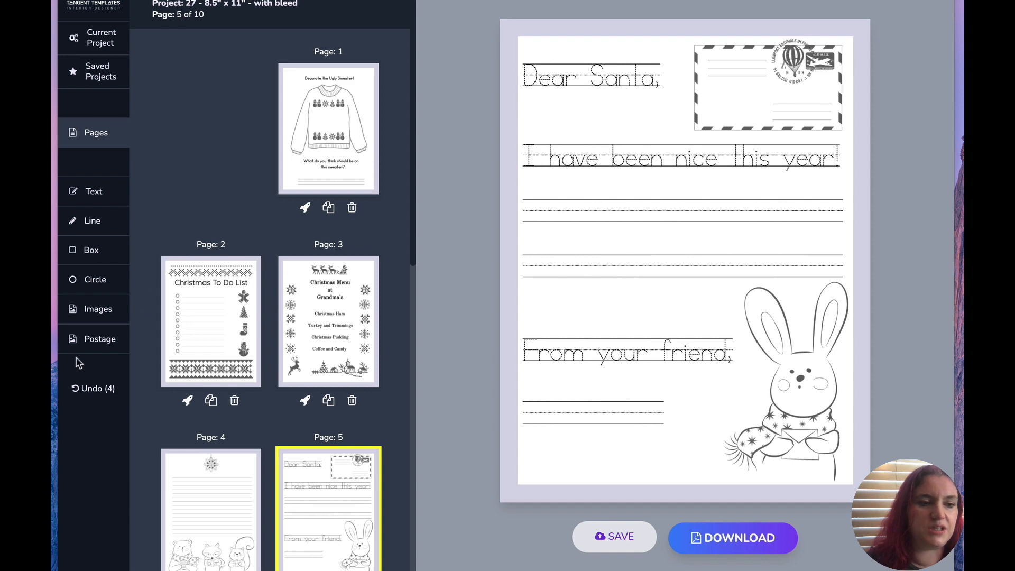
# Step: Add the ruled POST CARD template from the Postage images to the letter page and enlarge it
pyautogui.click(85, 338)
pyautogui.scroll(1, 312, 273)
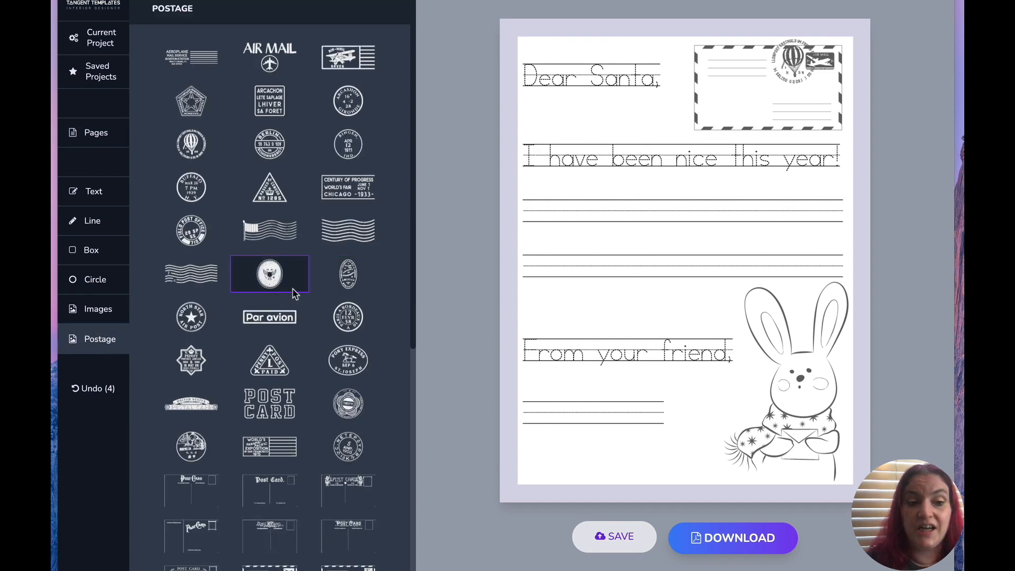
pyautogui.scroll(-5, 291, 264)
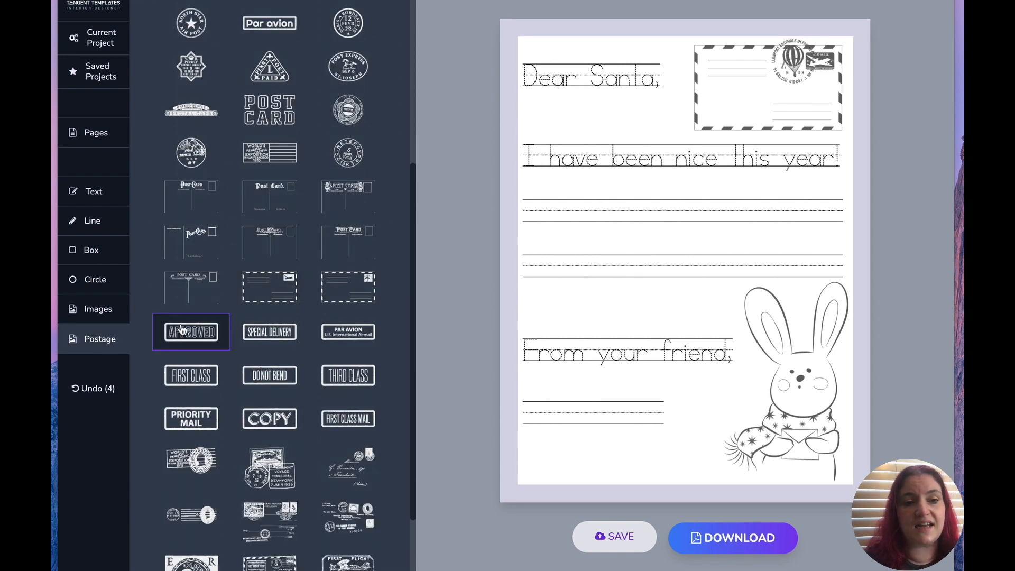
pyautogui.click(205, 296)
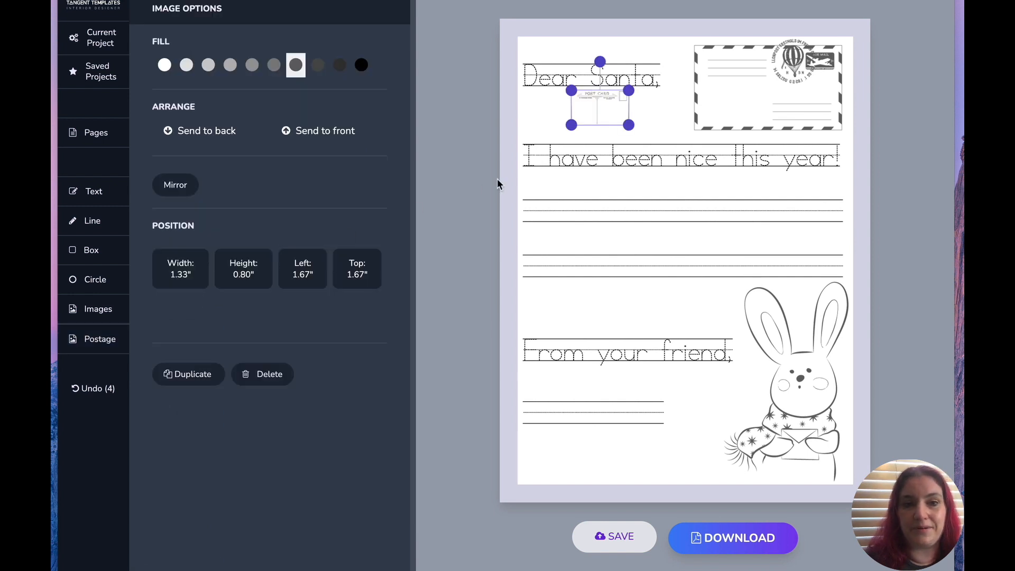
pyautogui.moveTo(628, 125); pyautogui.dragTo(765, 237)
# Step: Delete the post card template and the hot-air-balloon postmark from the Dear Santa page
pyautogui.press('Delete')
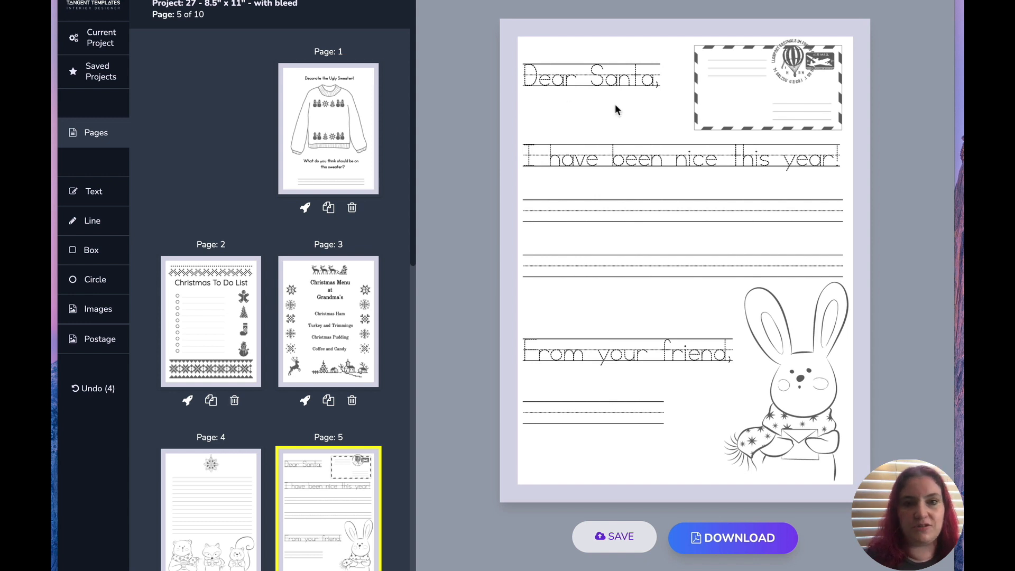
pyautogui.click(797, 58)
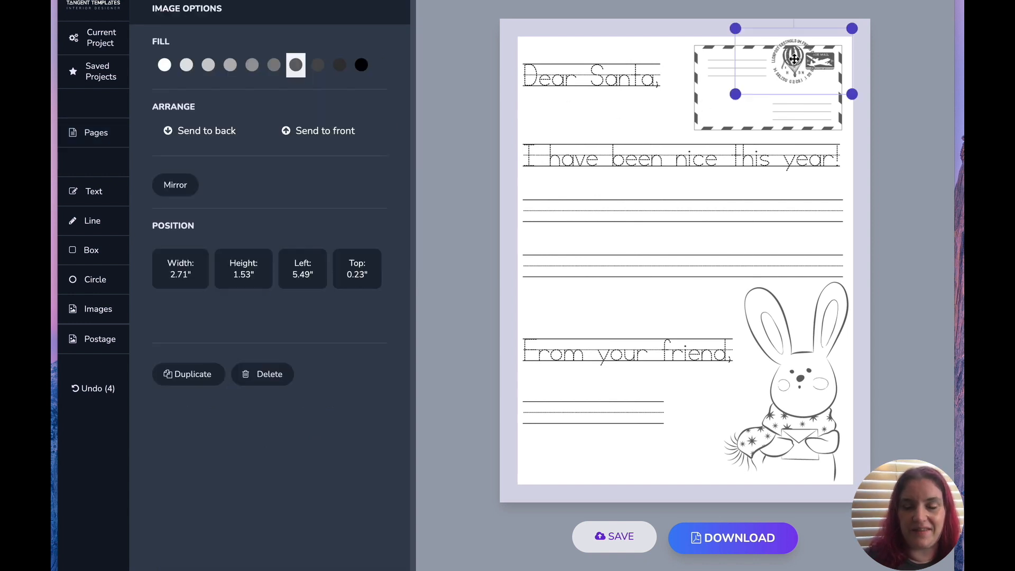
pyautogui.press('Delete')
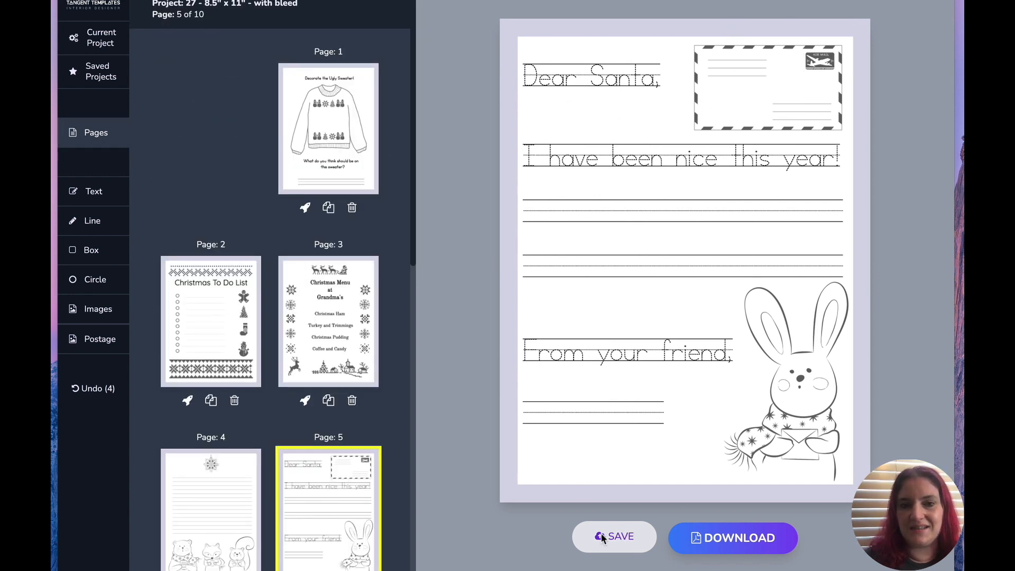
# Step: View the Christmas Menu and Christmas To Do List pages, and examine the Checklists images
pyautogui.click(304, 334)
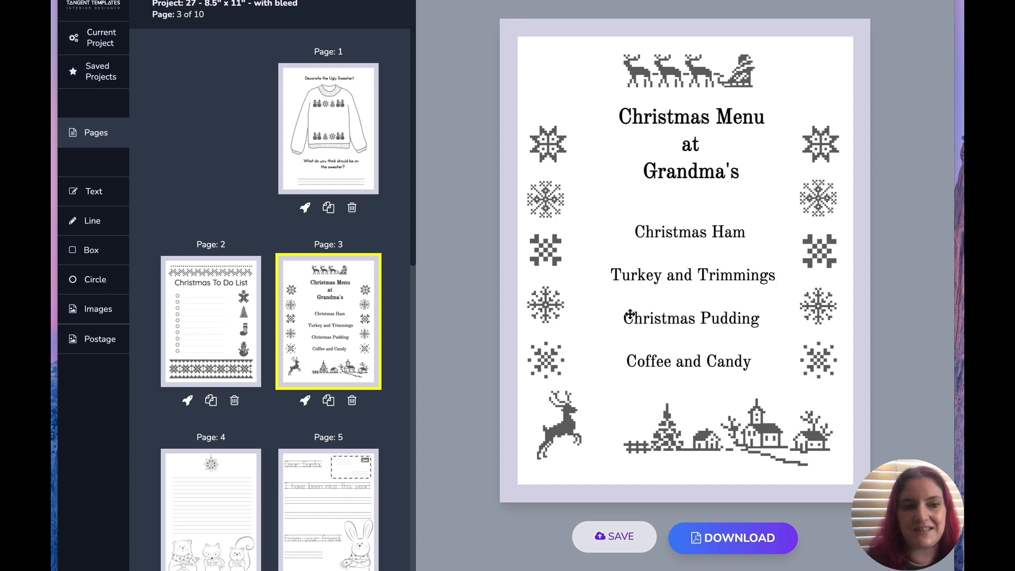
pyautogui.click(238, 366)
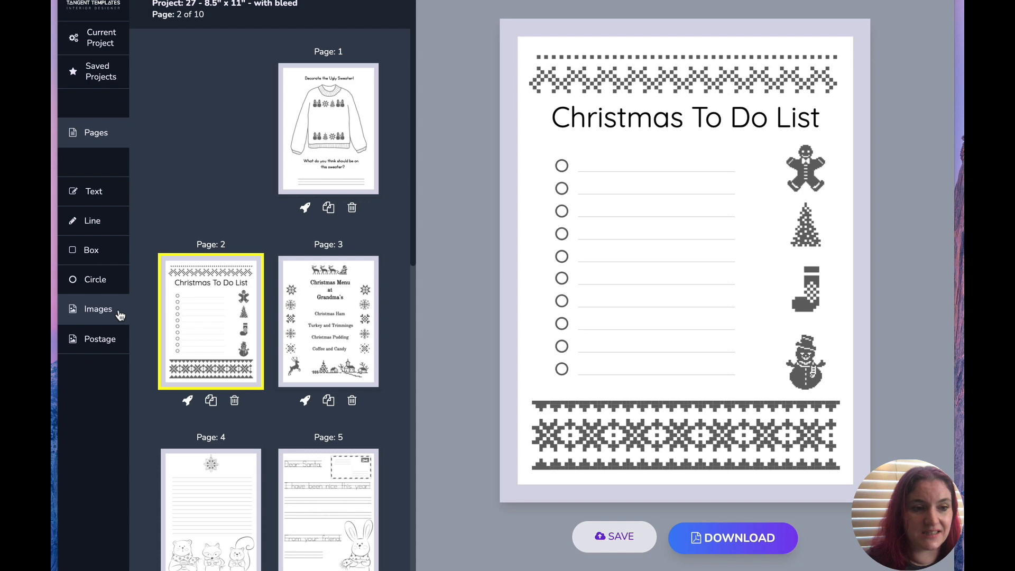
pyautogui.scroll(-15, 226, 230)
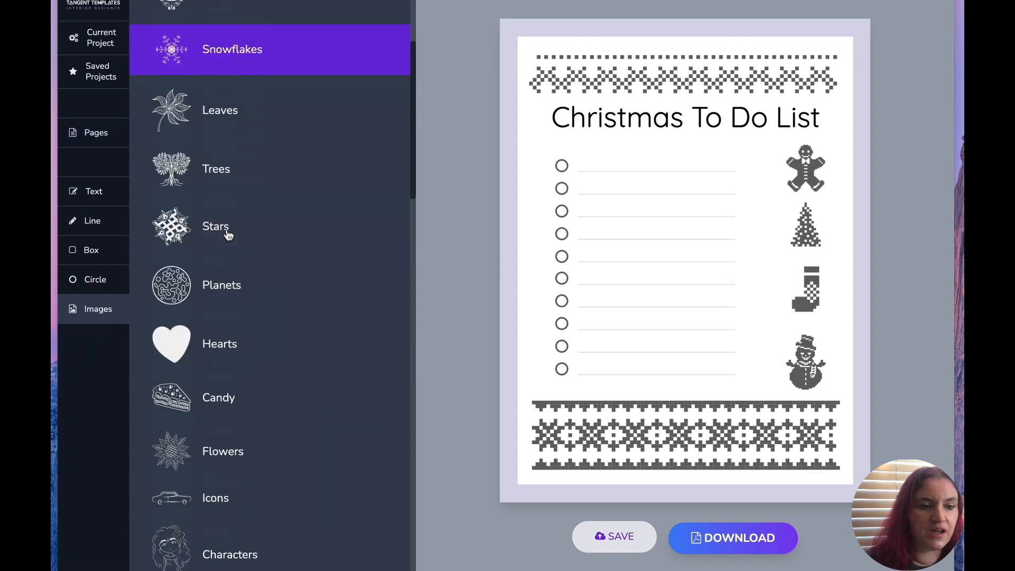
pyautogui.click(275, 221)
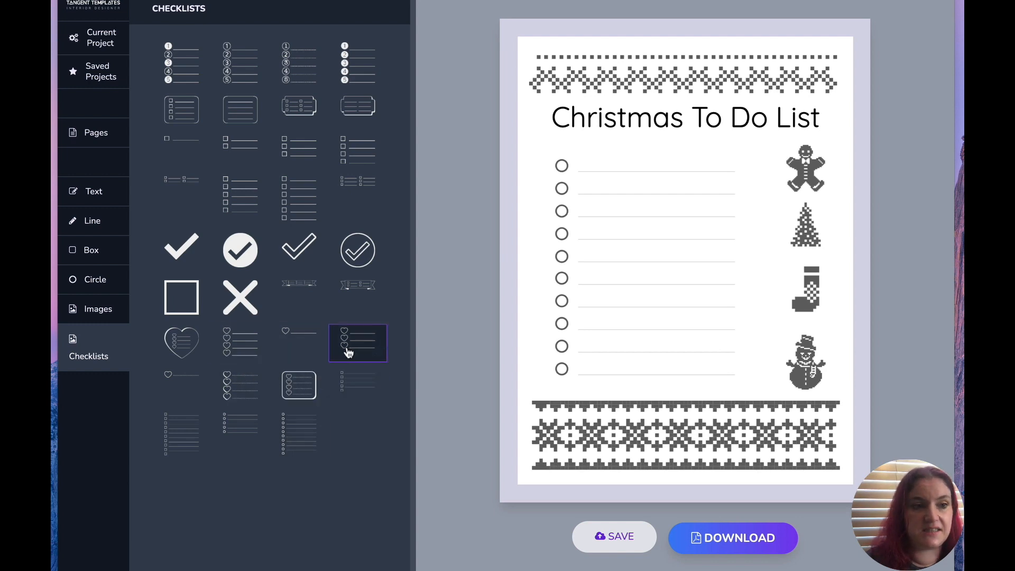
# Step: Review the heart checklist layouts on page 8 and the December Moods tree on page 7
pyautogui.click(103, 138)
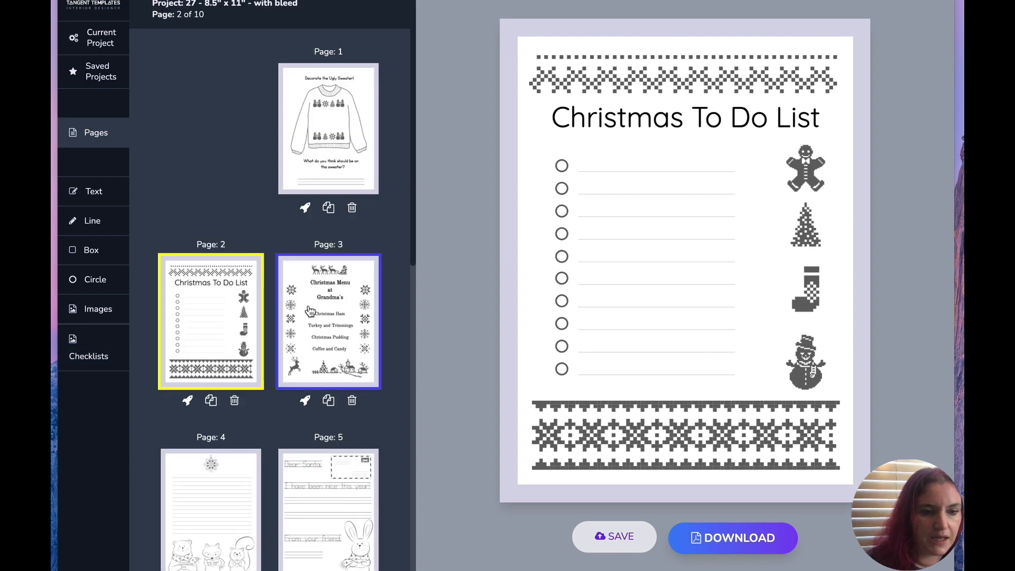
pyautogui.scroll(-10, 309, 317)
pyautogui.click(219, 263)
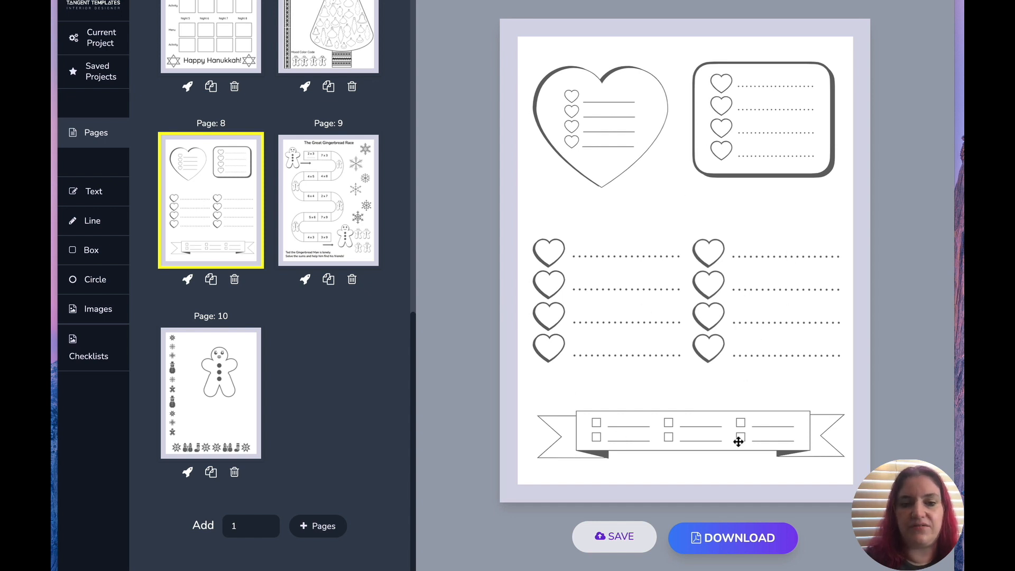
pyautogui.click(349, 32)
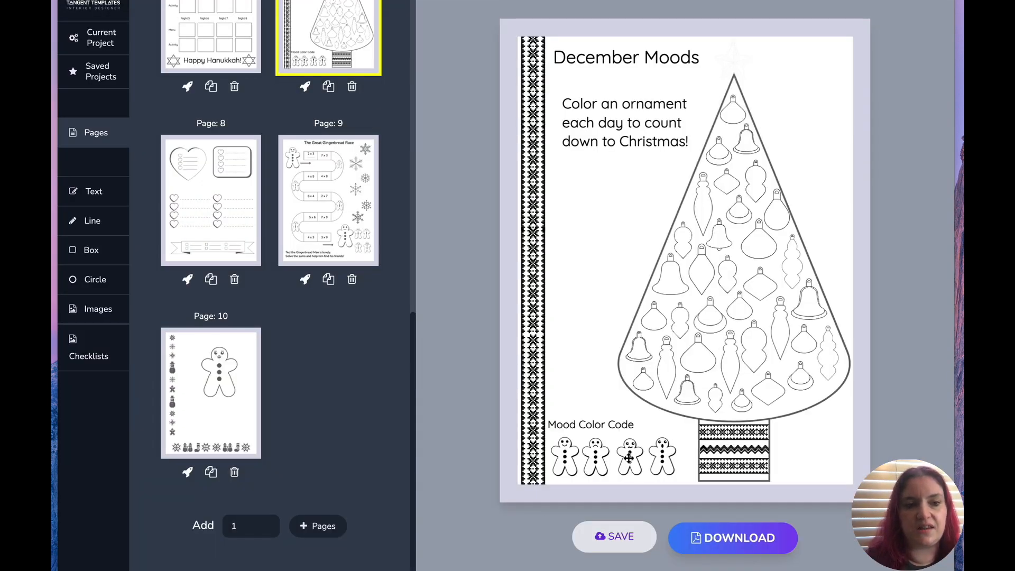
pyautogui.click(222, 233)
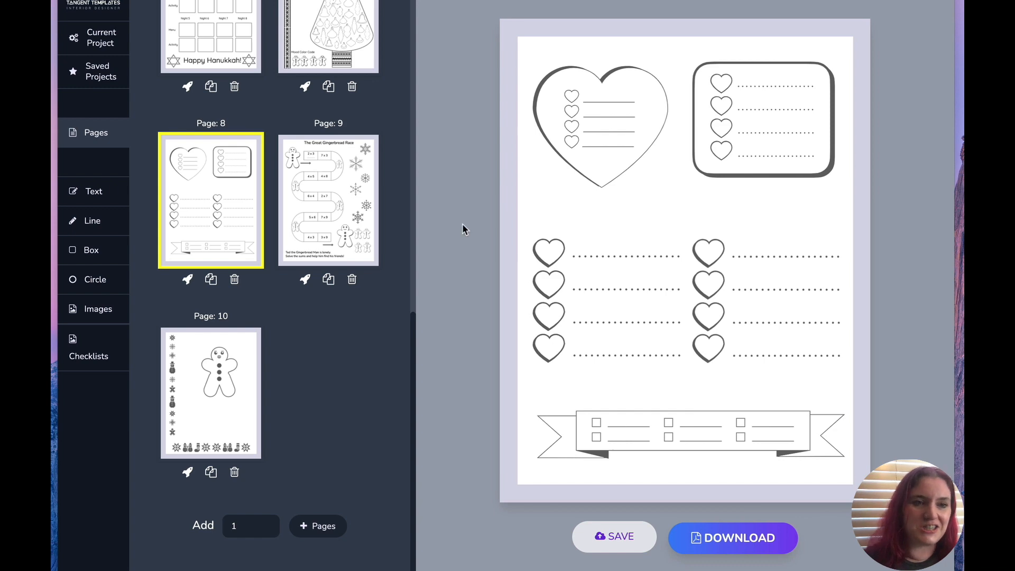
pyautogui.scroll(6, 357, 216)
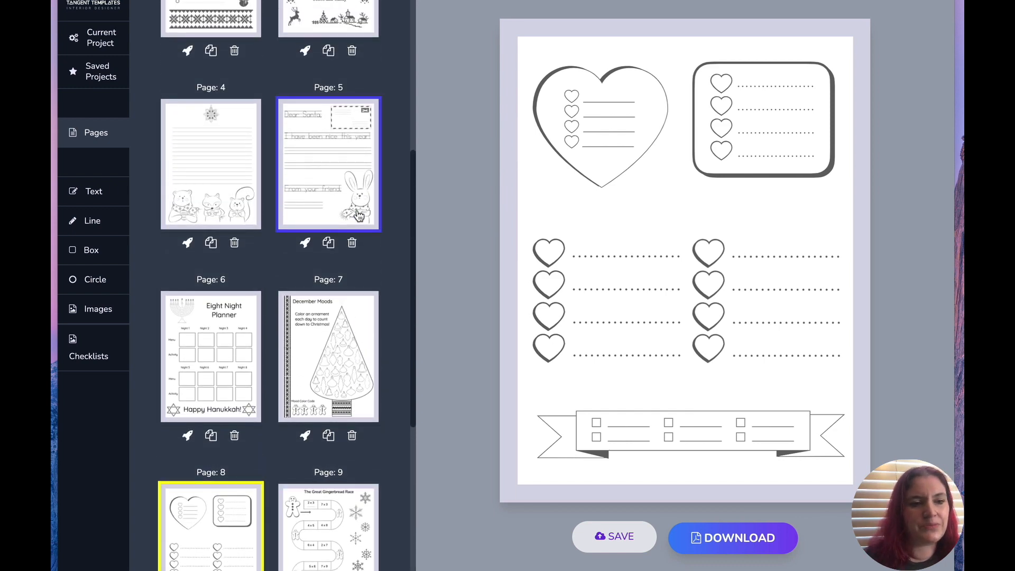
# Step: Review the example pages 1 to 4: Ugly Sweater, Christmas To Do List, Christmas Menu and the lined animal page
pyautogui.scroll(6, 357, 159)
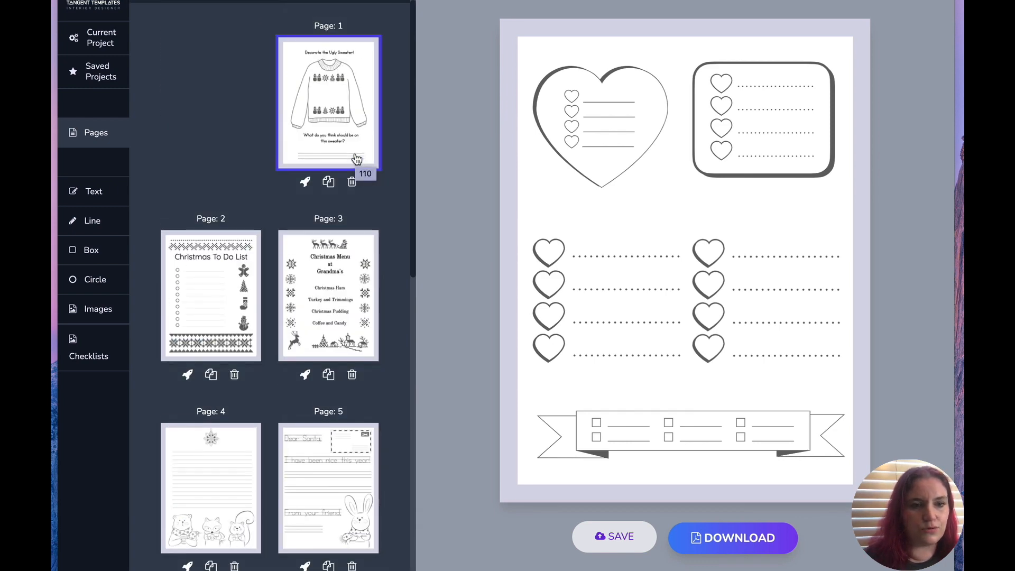
pyautogui.click(311, 88)
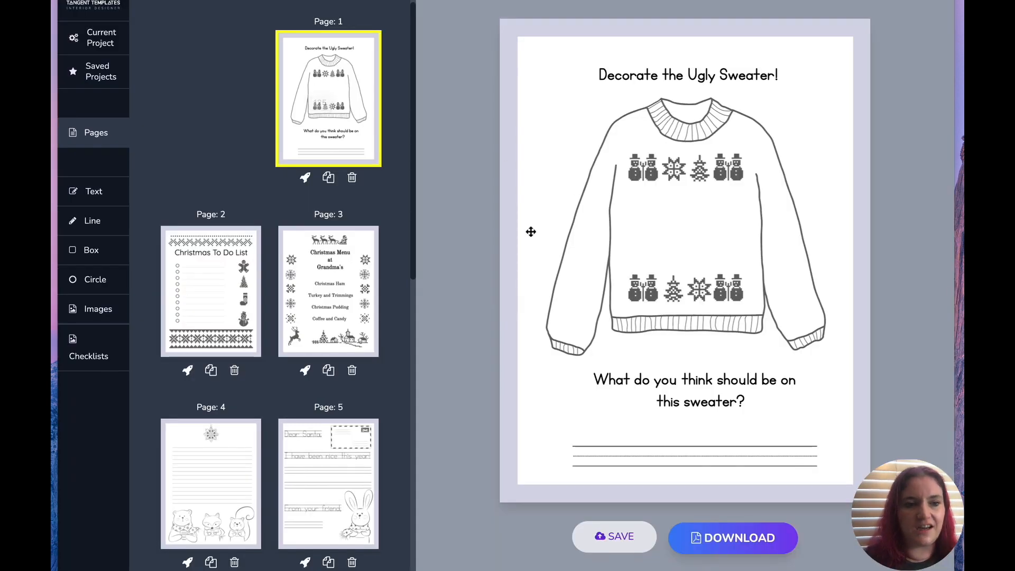
pyautogui.click(221, 285)
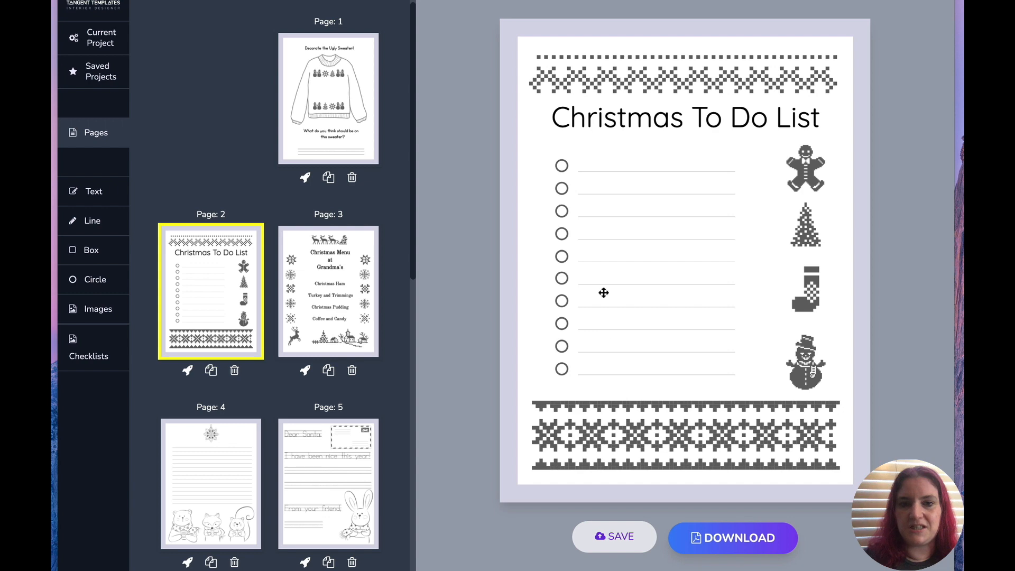
pyautogui.click(350, 272)
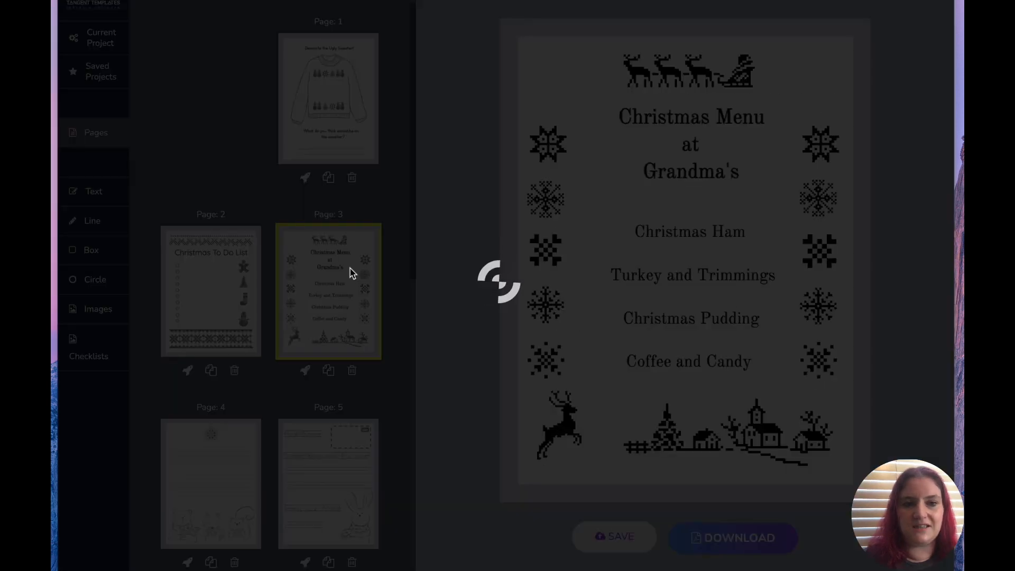
pyautogui.click(202, 484)
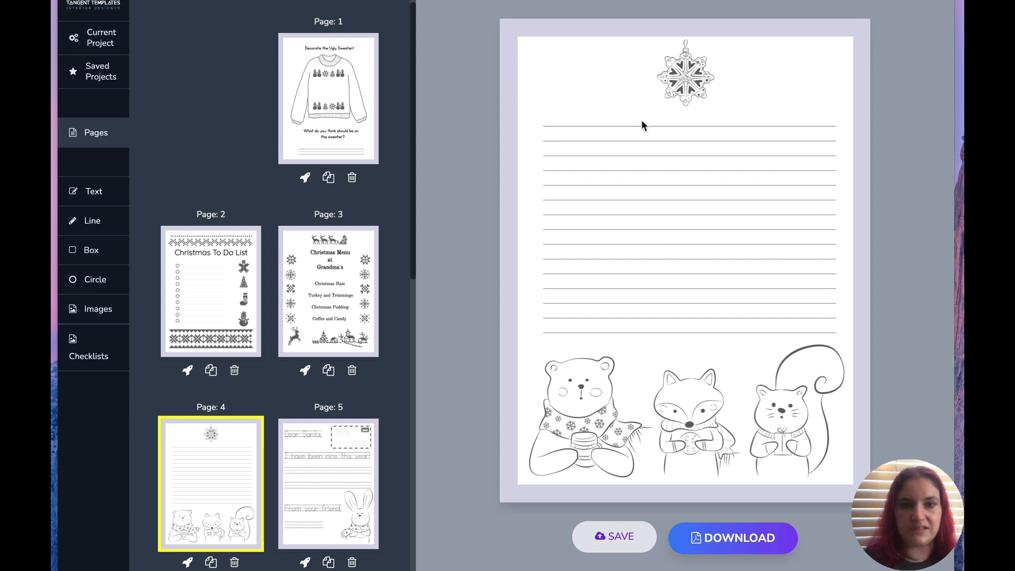
# Step: Select the snowflake ornament above the lines on page 4 and examine the Ornaments images, including the plain outline shapes
pyautogui.click(690, 59)
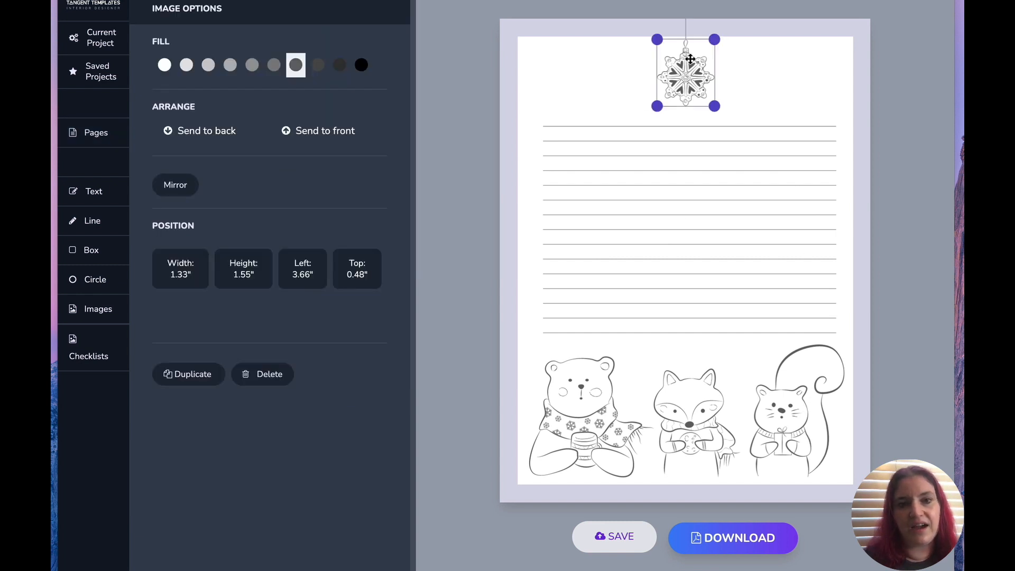
pyautogui.click(108, 321)
pyautogui.scroll(-14, 231, 288)
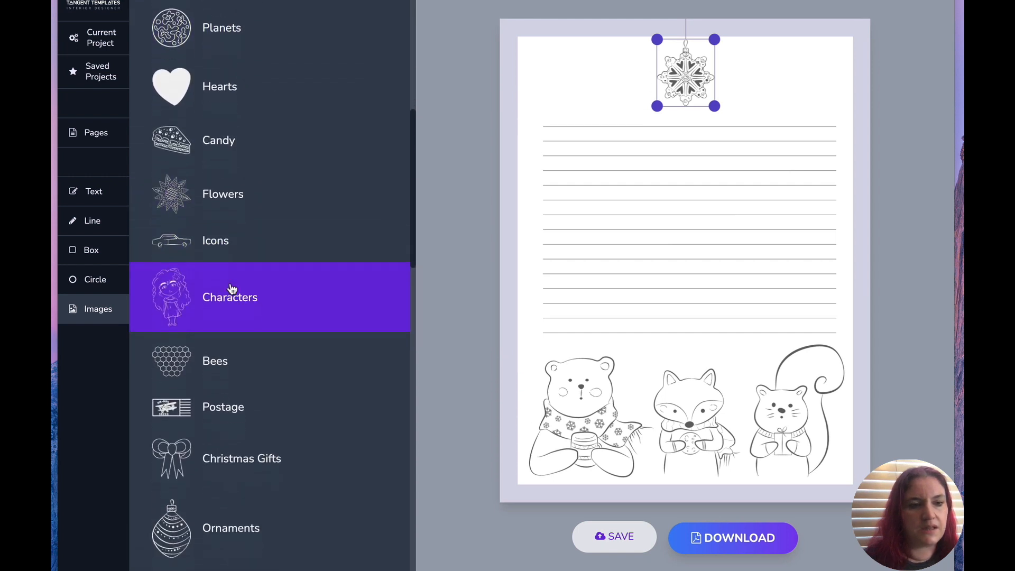
pyautogui.click(240, 263)
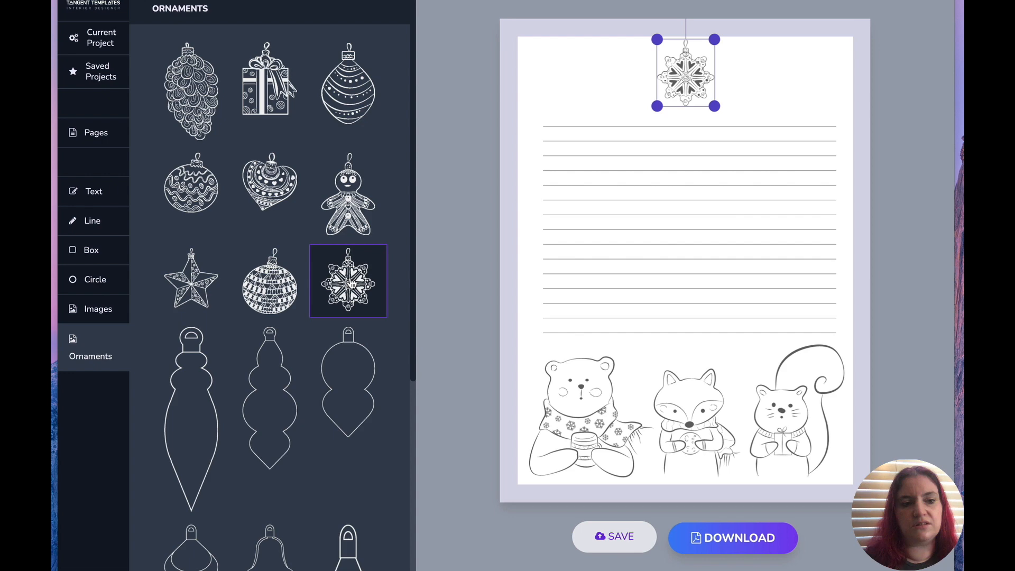
pyautogui.scroll(-6, 346, 280)
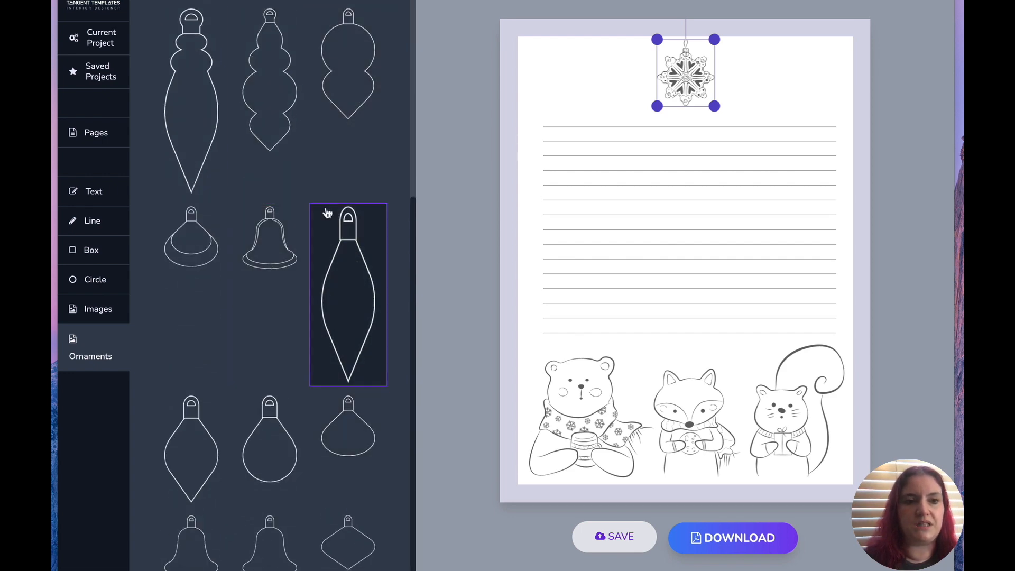
pyautogui.scroll(6, 332, 174)
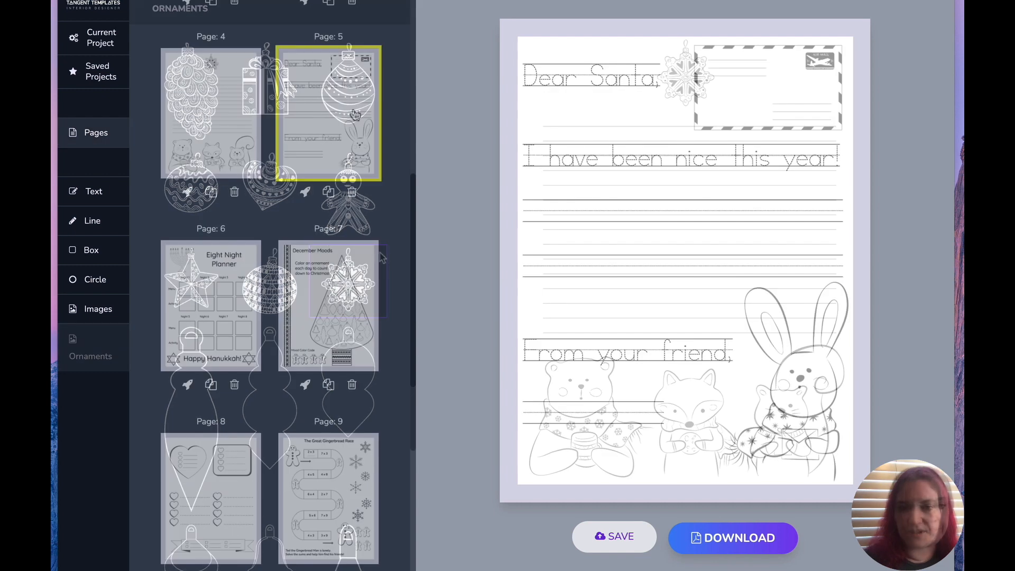
# Step: View the Eight Night Planner and December Moods pages, and inspect individual ornaments on the tree
pyautogui.click(221, 271)
pyautogui.click(306, 293)
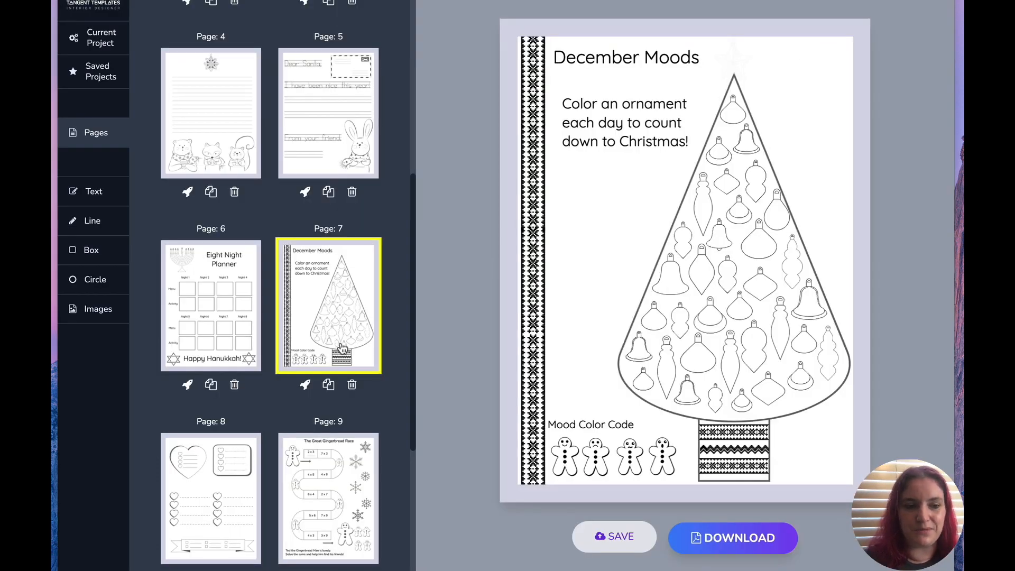
pyautogui.scroll(-2, 344, 347)
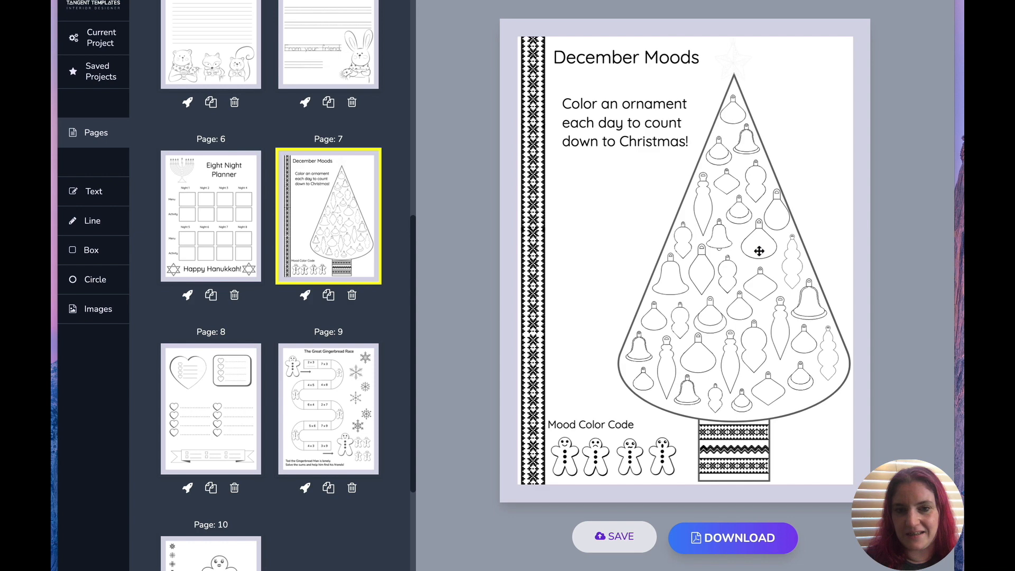
pyautogui.click(756, 347)
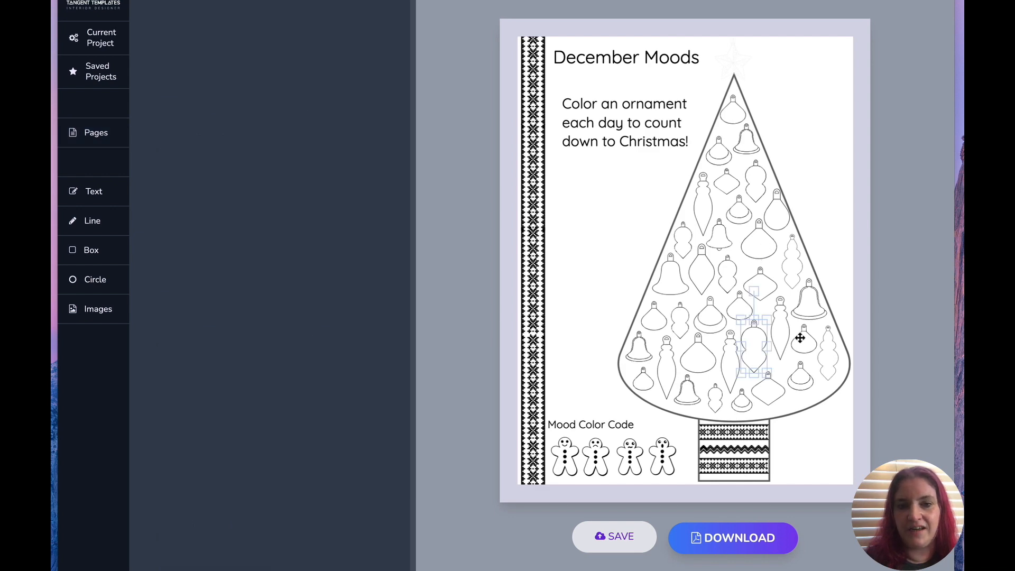
pyautogui.click(785, 332)
pyautogui.click(614, 317)
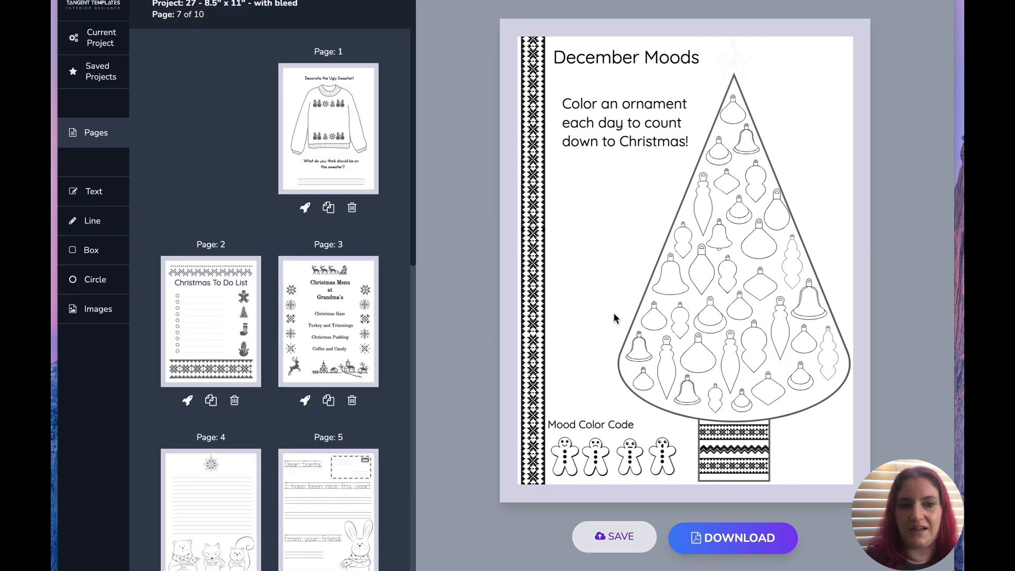
# Step: Review the heart checklists on page 8, The Great Gingerbread Race on page 9 and the gingerbread figure on page 10
pyautogui.scroll(-6, 270, 346)
pyautogui.click(223, 423)
pyautogui.click(322, 454)
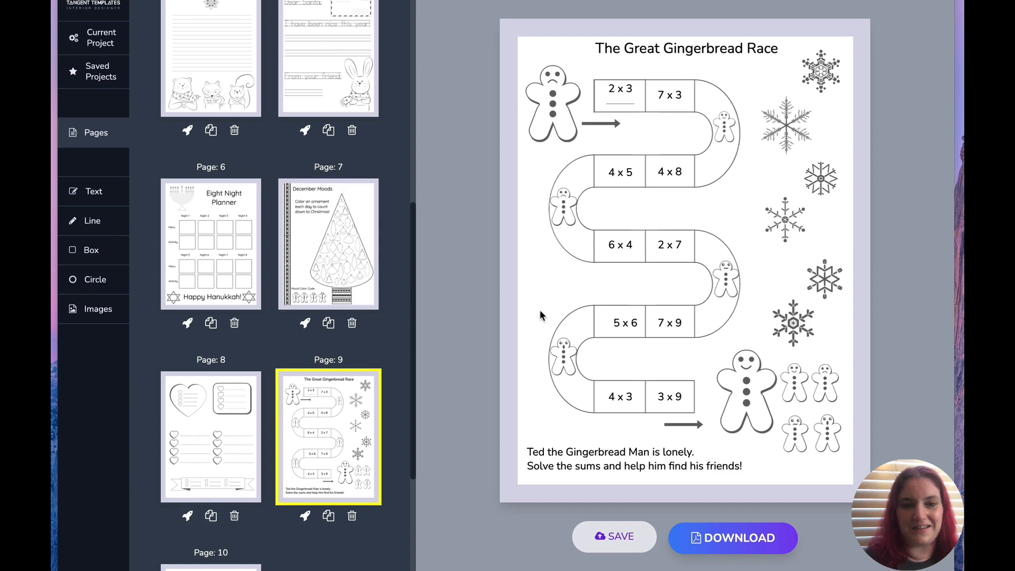
pyautogui.scroll(-4, 358, 317)
pyautogui.click(224, 402)
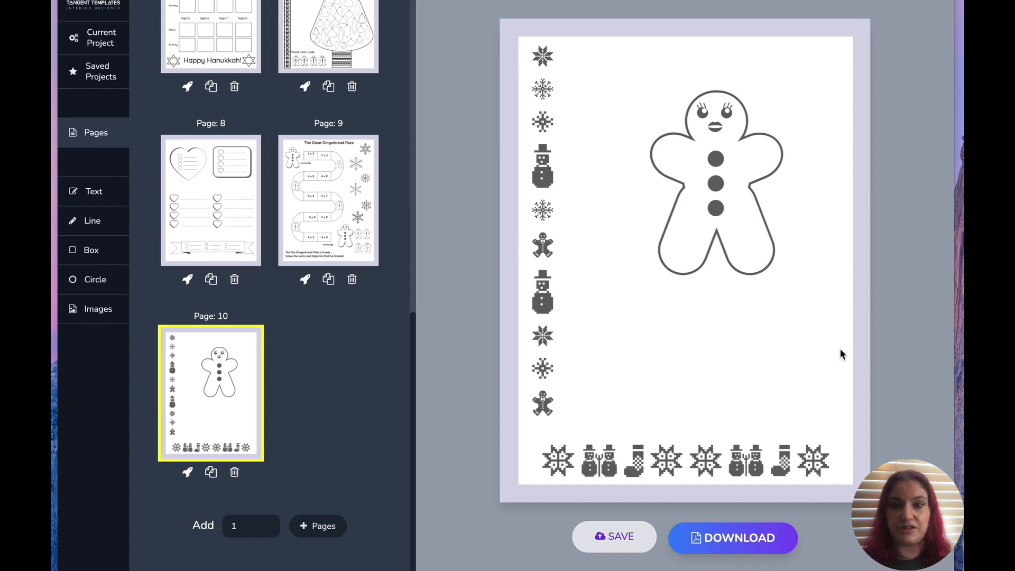
# Step: Try the circular weekday tracker from the Weekly Trackers images beneath page 10's gingerbread figure, about 1.67" wide, and delete it
pyautogui.click(100, 308)
pyautogui.scroll(-7, 191, 251)
pyautogui.scroll(-10, 191, 251)
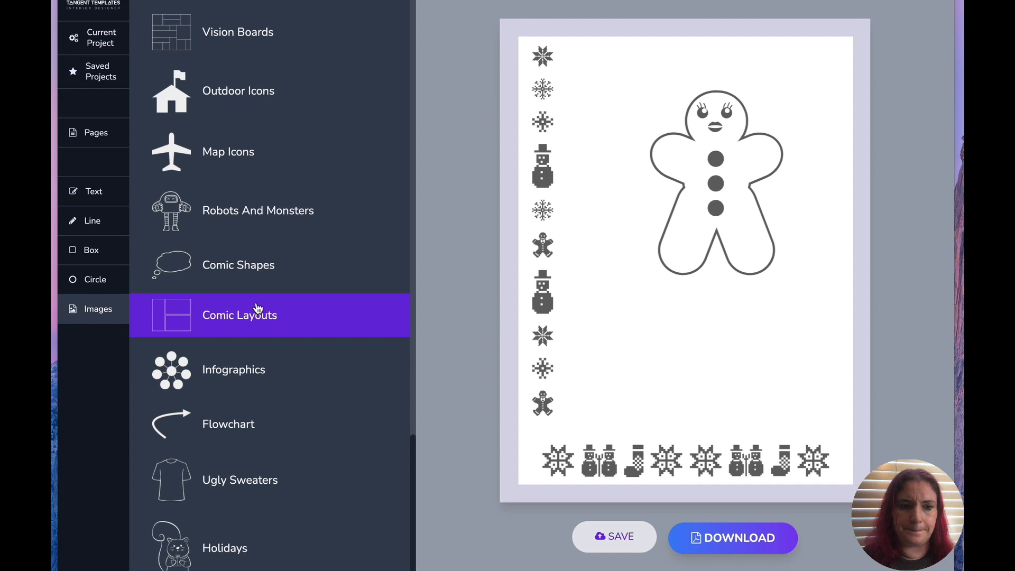
pyautogui.scroll(6, 258, 308)
pyautogui.click(256, 251)
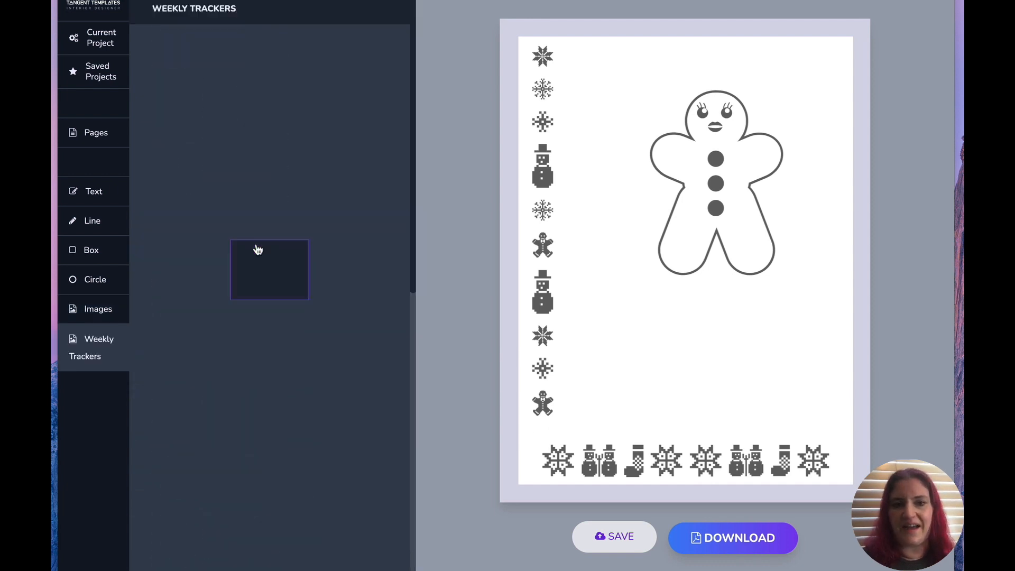
pyautogui.click(344, 72)
pyautogui.moveTo(607, 147); pyautogui.dragTo(738, 424)
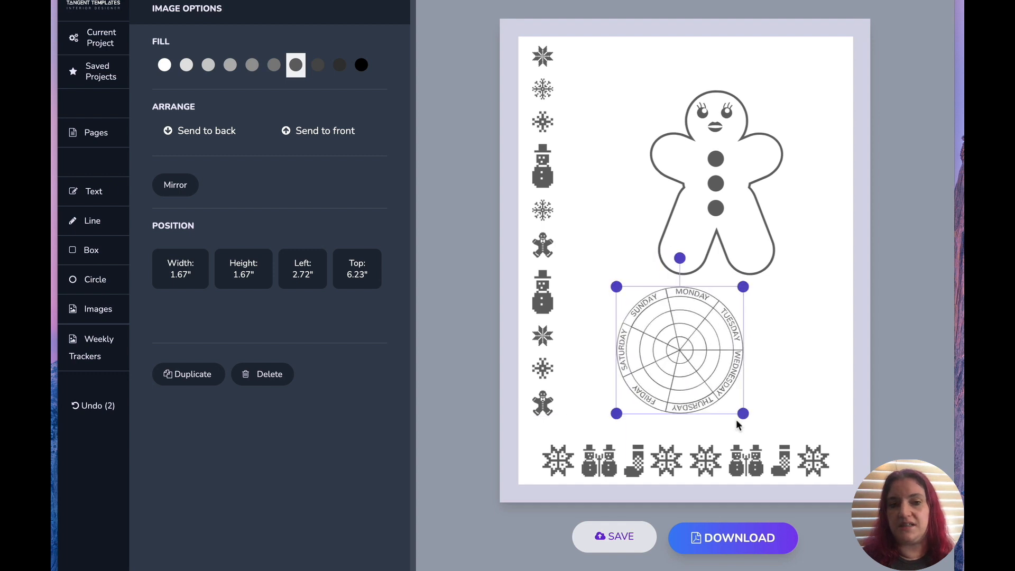
pyautogui.press('Delete')
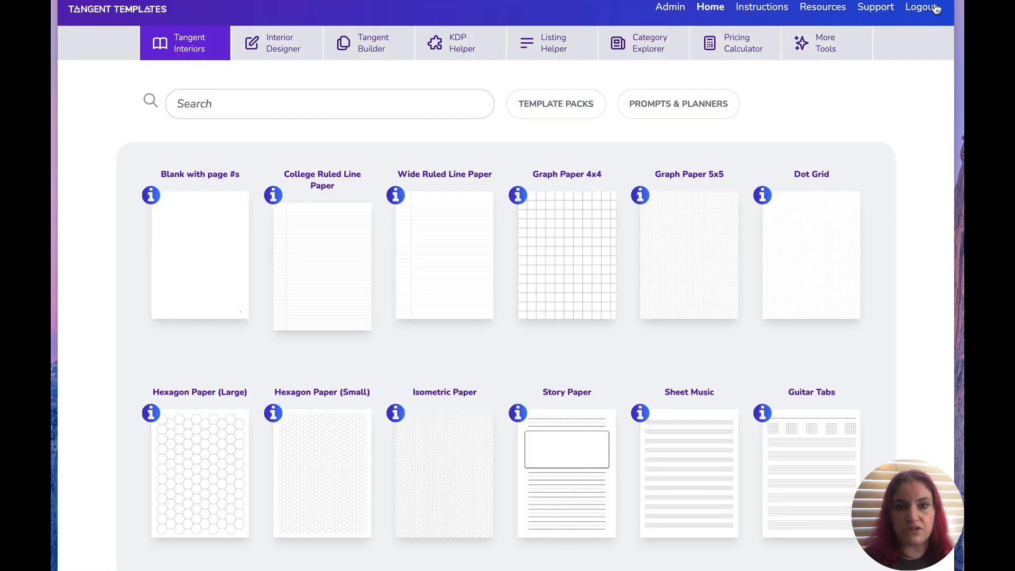
# Step: Open the PDF Inspector from the additional Tangent Templates tools
pyautogui.click(825, 43)
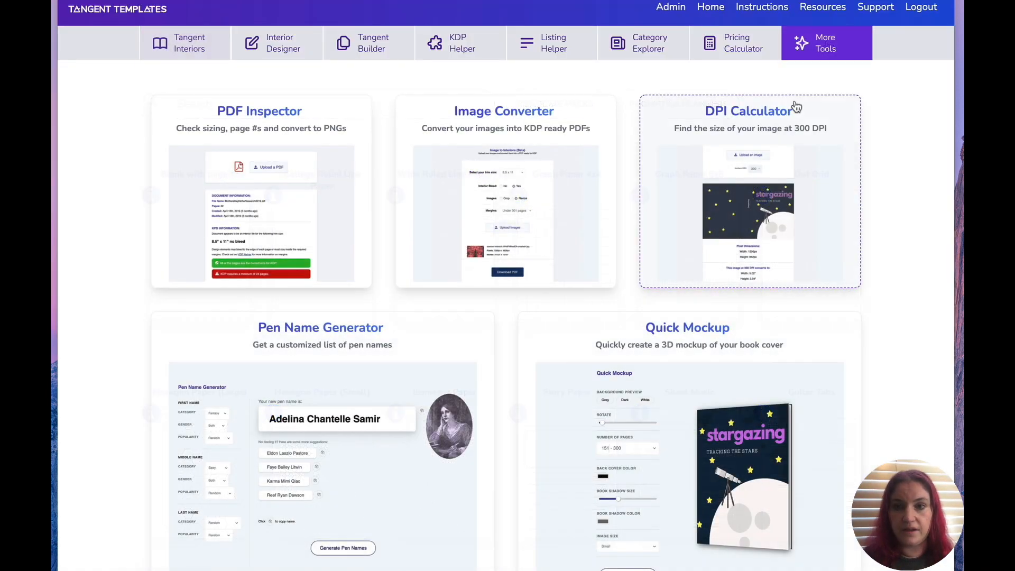
pyautogui.click(309, 177)
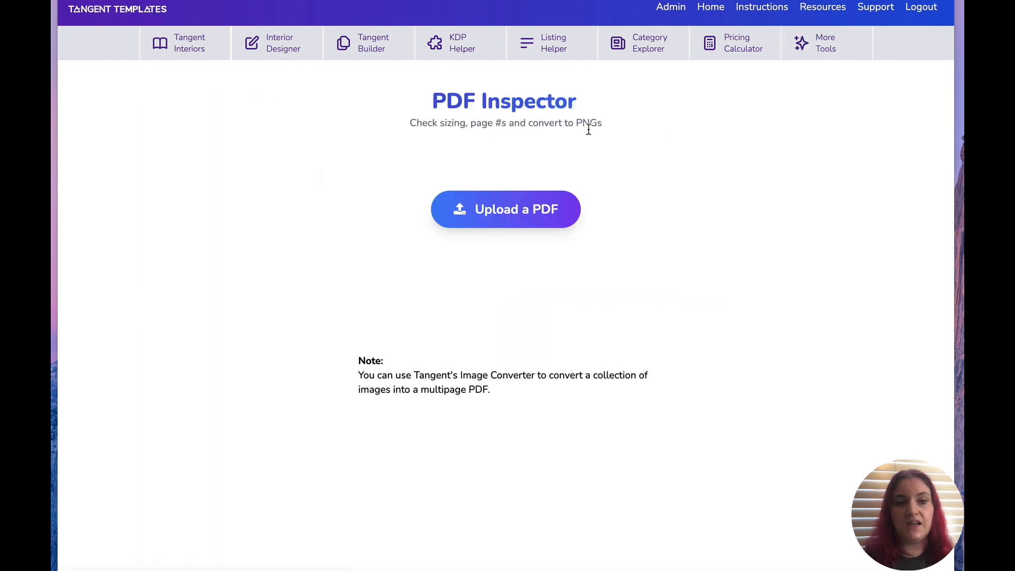